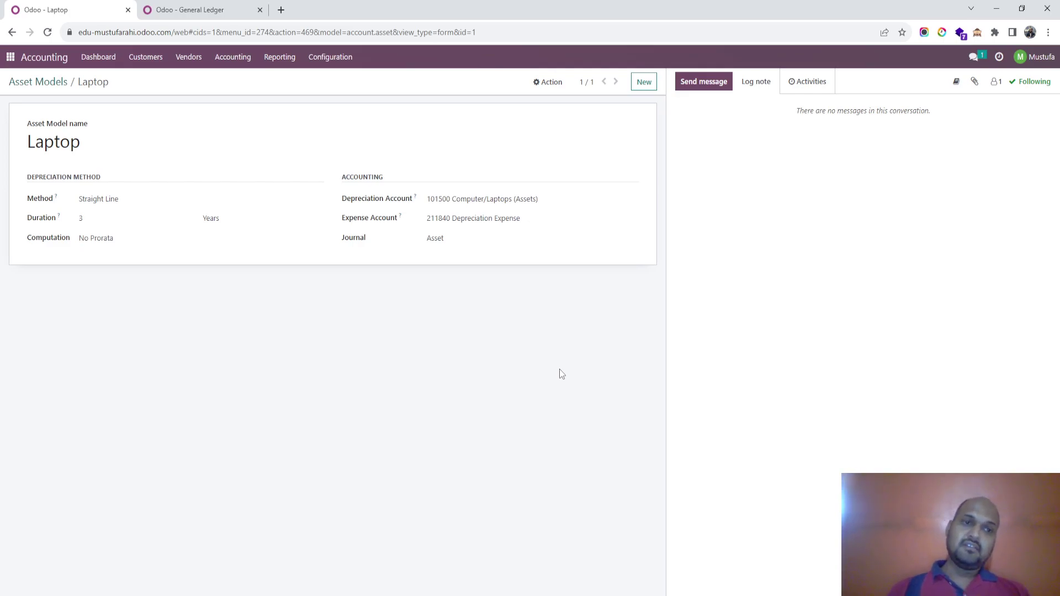
# Review the depreciation methods available for the Laptop asset model, check the General Ledger, and return to the model.
pyautogui.click(112, 202)
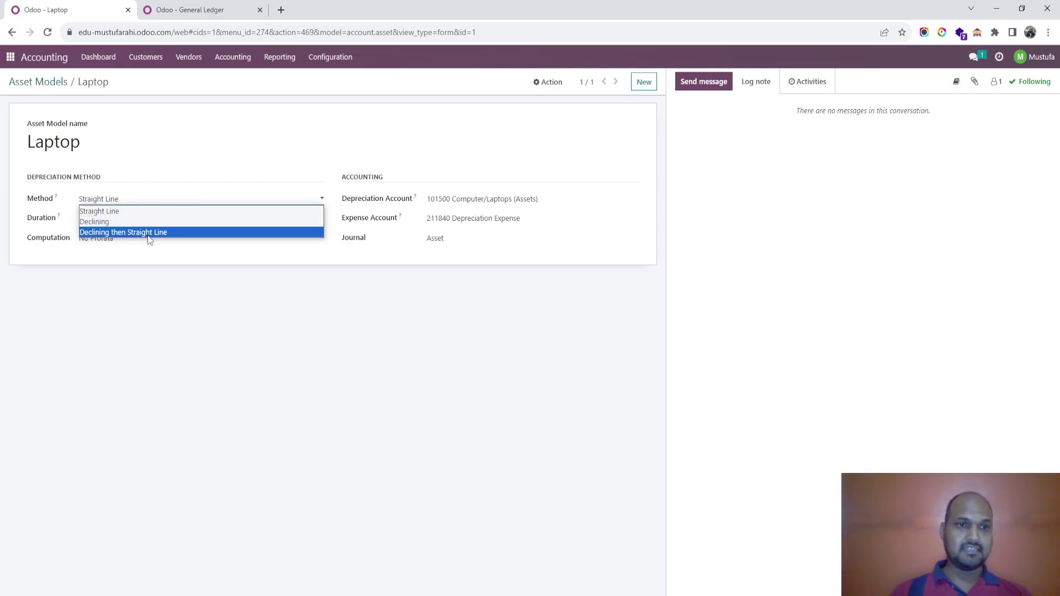
pyautogui.click(215, 308)
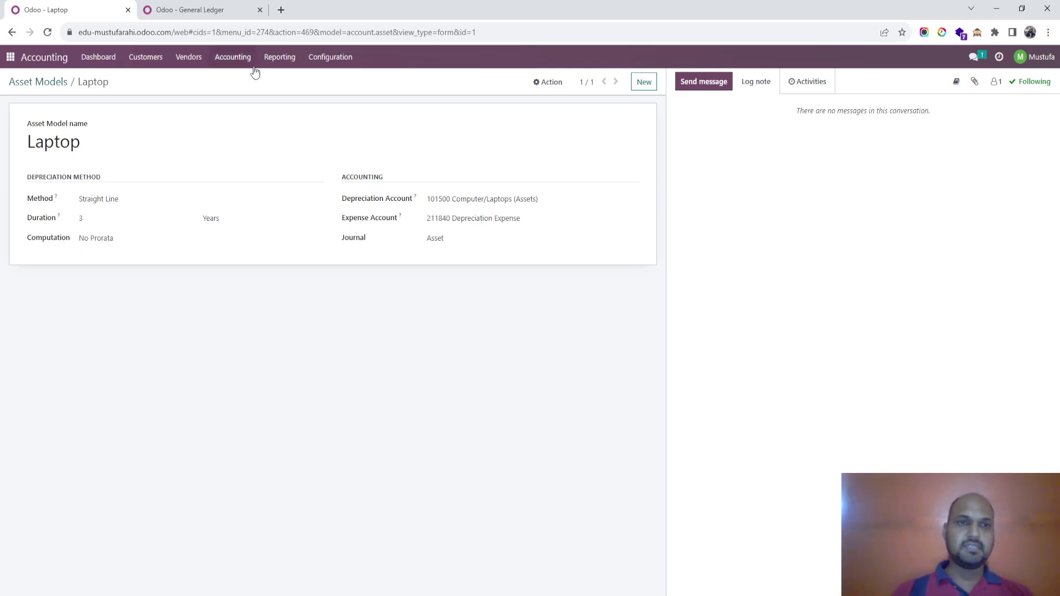
pyautogui.click(202, 7)
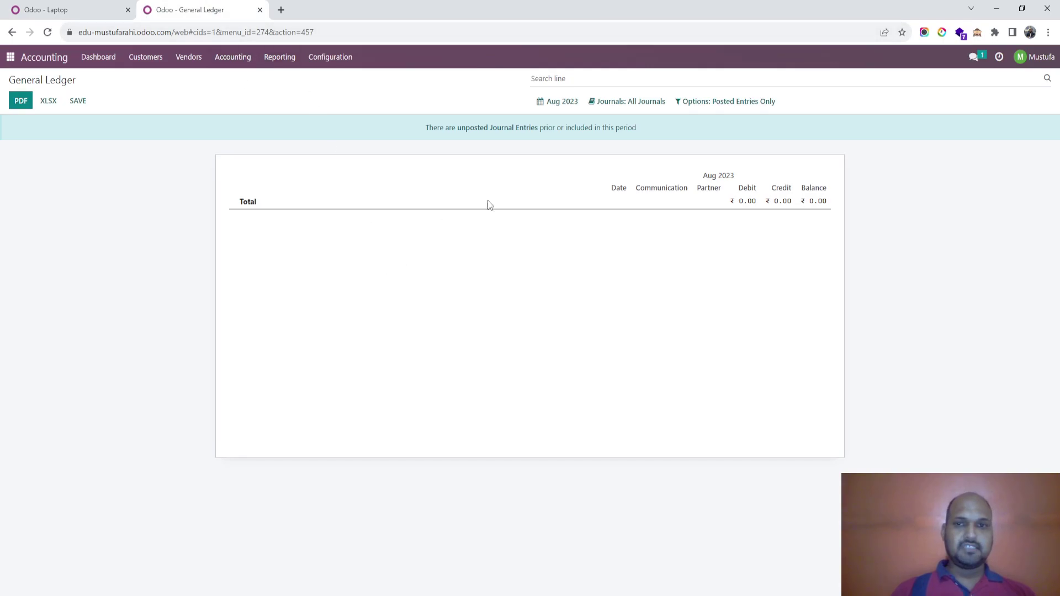
pyautogui.rightClick(87, 12)
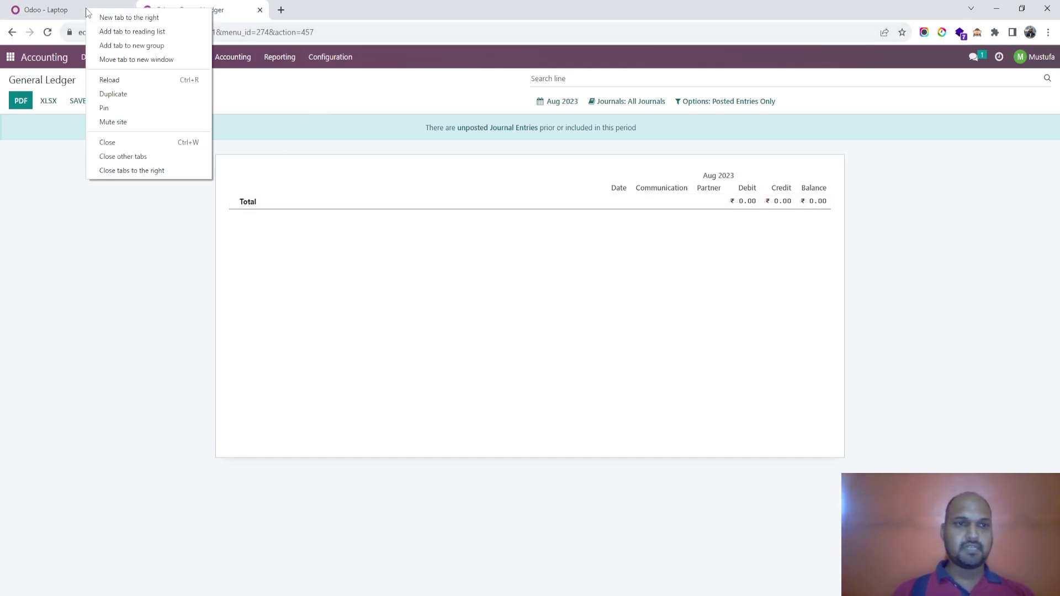
pyautogui.press('Escape')
pyautogui.click(59, 11)
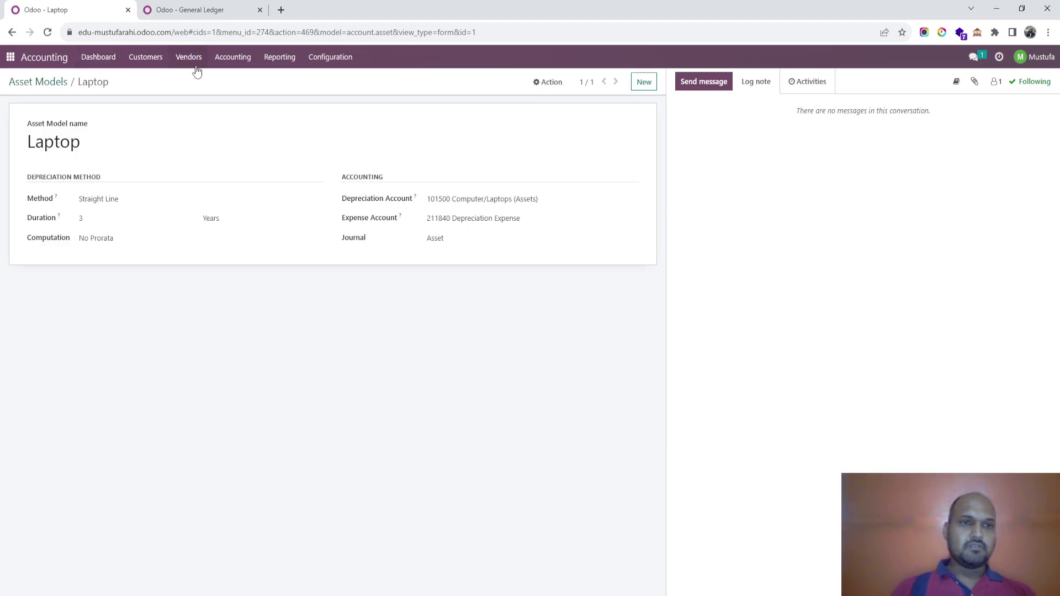
# Create a new asset in the Assets list and name it "Laptop1 Straight Line".
pyautogui.click(231, 62)
pyautogui.click(248, 163)
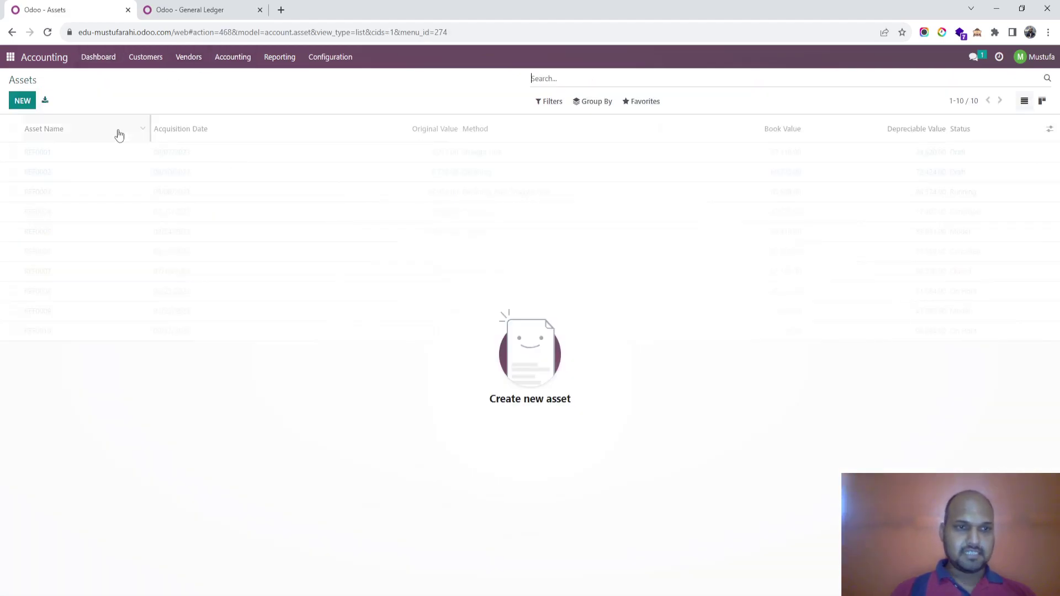
pyautogui.click(21, 102)
pyautogui.click(143, 180)
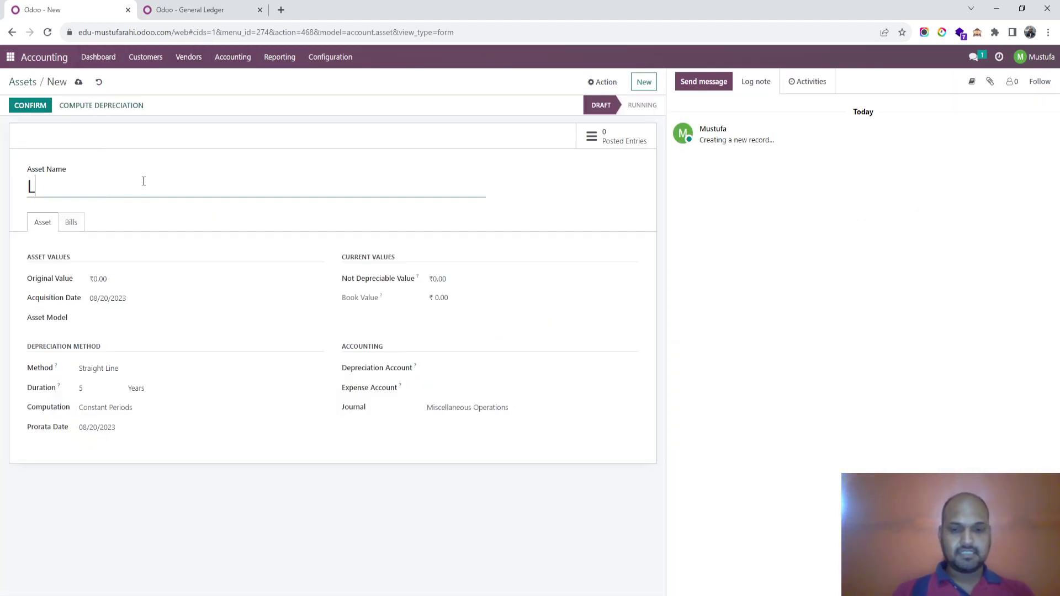
pyautogui.write('Lapo')
pyautogui.press('BackSpace')
pyautogui.write('top1 ')
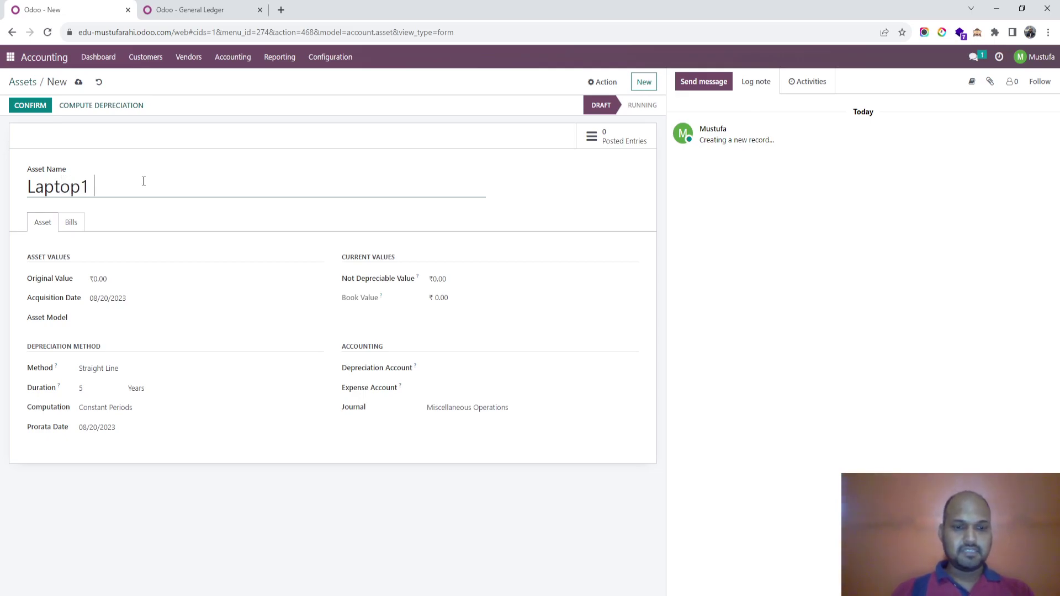
pyautogui.write('Straight Line')
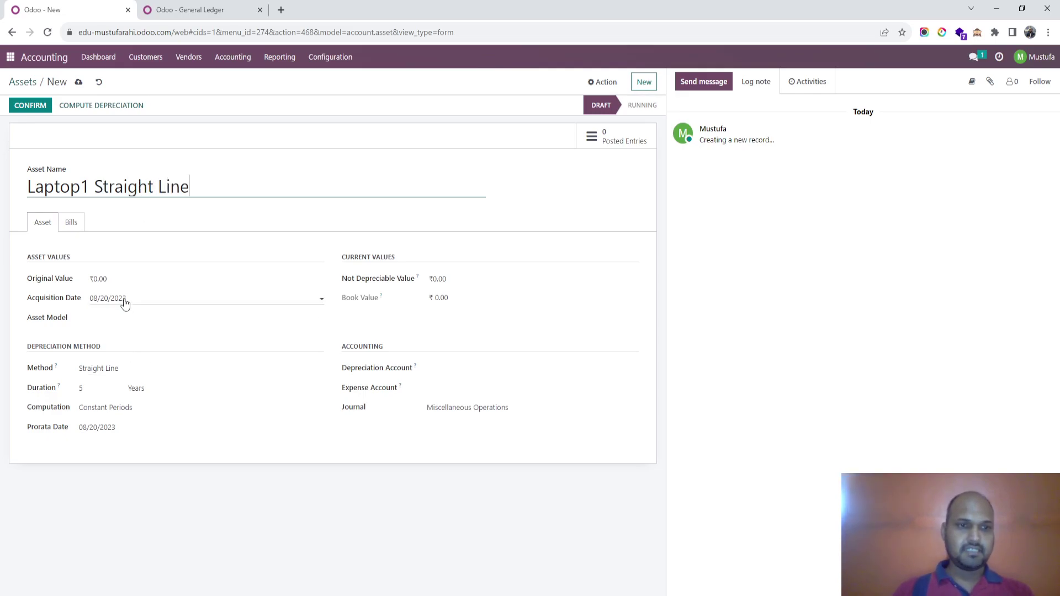
# Set the asset's original value to 36,000 and its acquisition date to 04/01/2023.
pyautogui.click(112, 280)
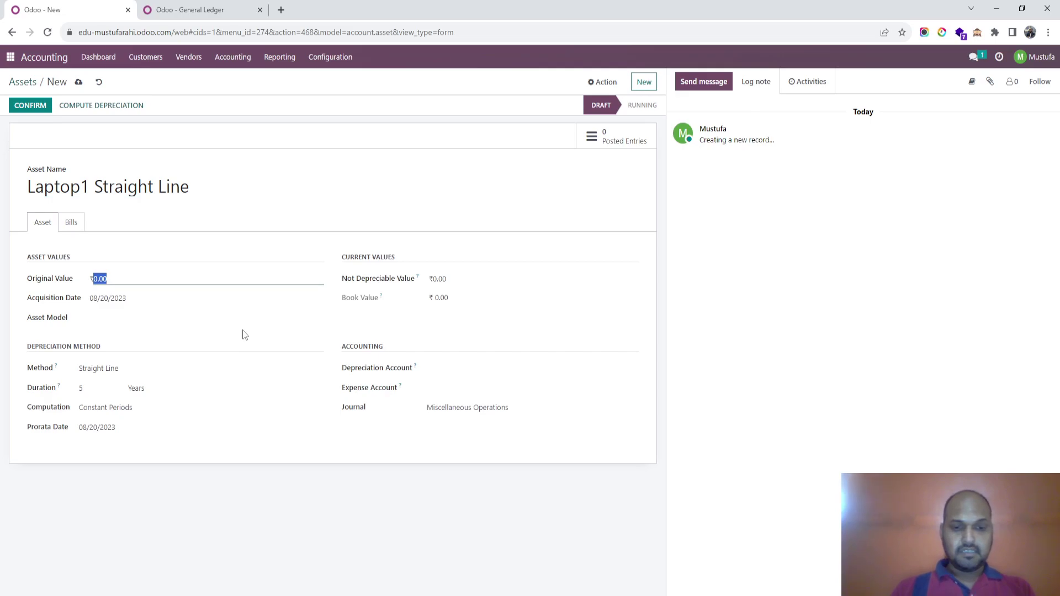
pyautogui.write('36,000')
pyautogui.press('Tab')
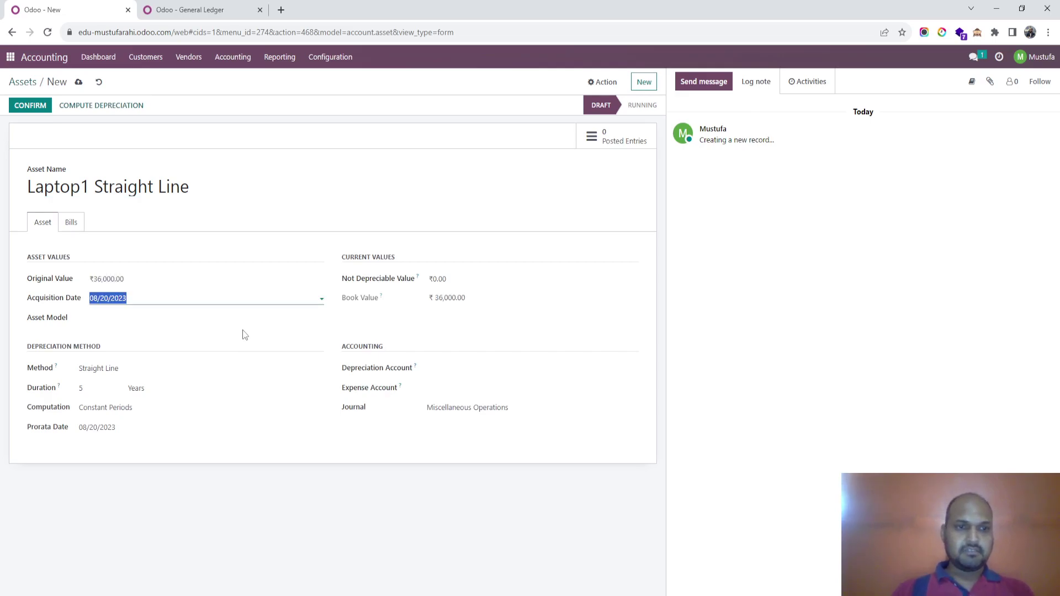
pyautogui.click(200, 308)
pyautogui.click(100, 319)
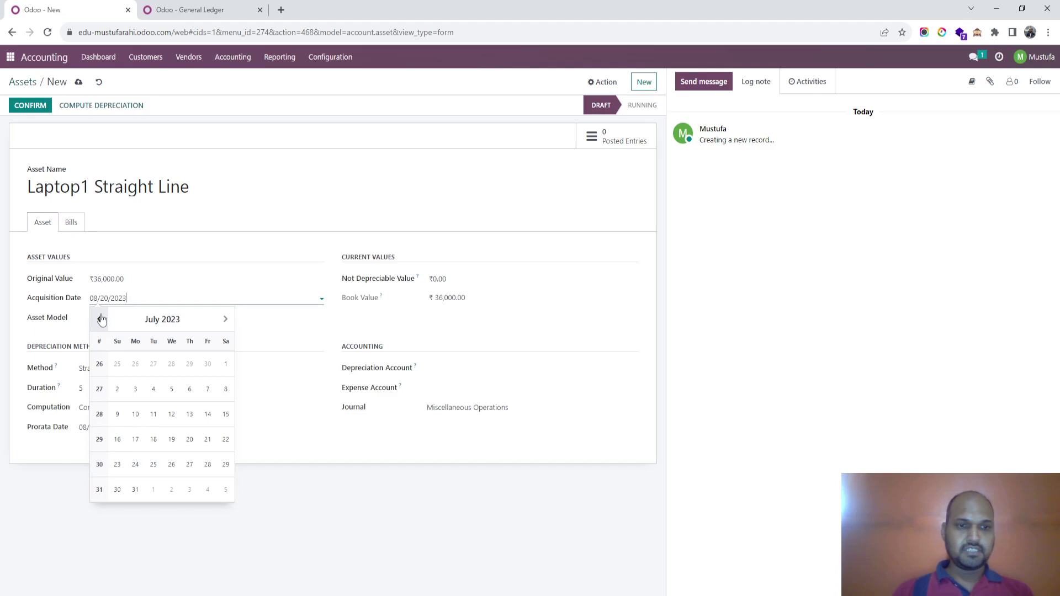
pyautogui.click(100, 319)
pyautogui.click(99, 319)
pyautogui.click(100, 319)
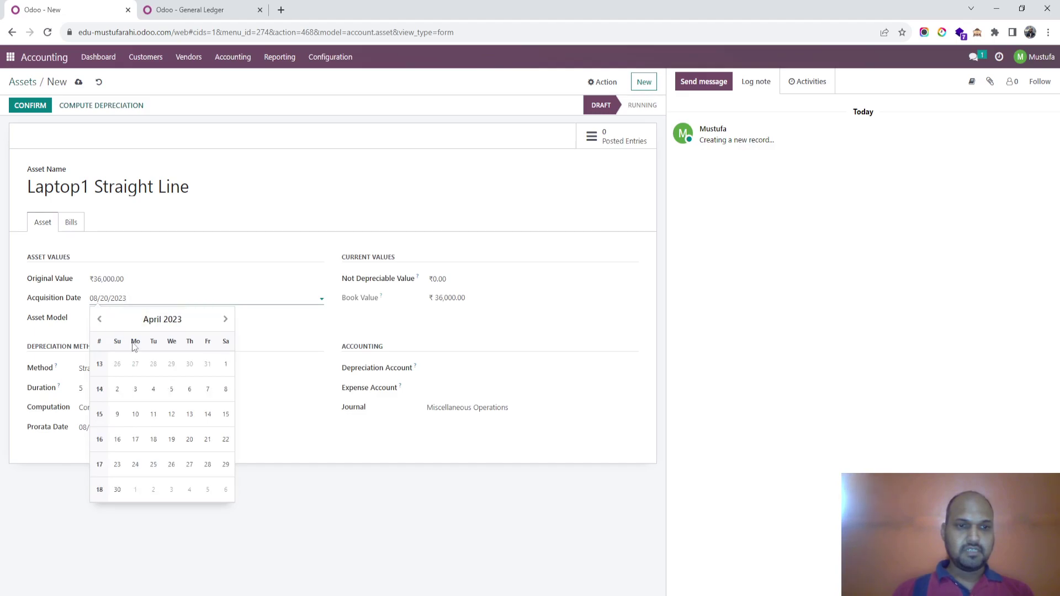
pyautogui.click(226, 365)
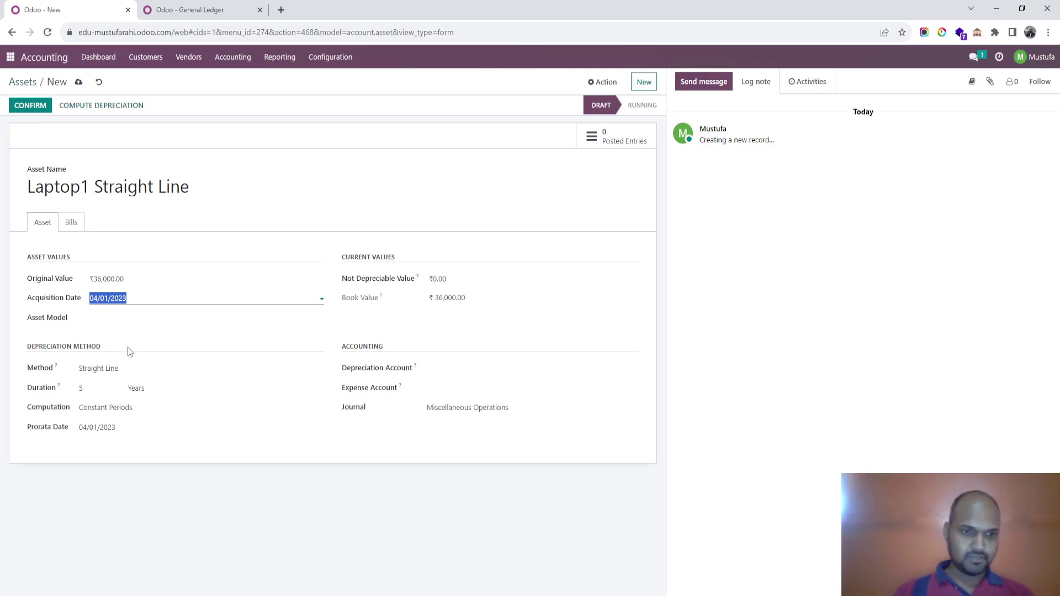
# Assign the Laptop asset model to the new asset and save the record.
pyautogui.click(167, 319)
pyautogui.click(142, 333)
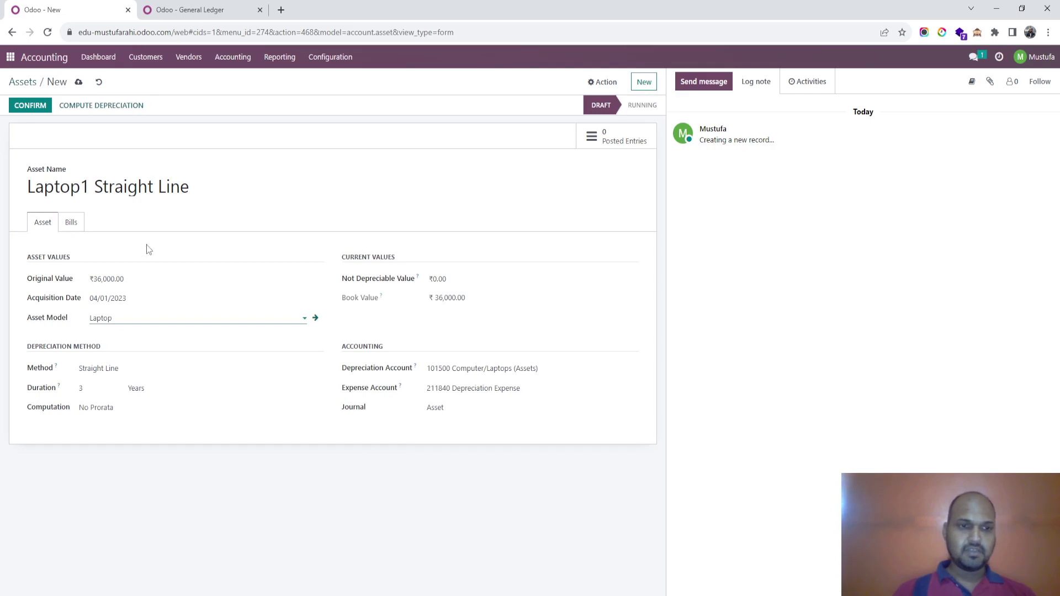
pyautogui.click(79, 82)
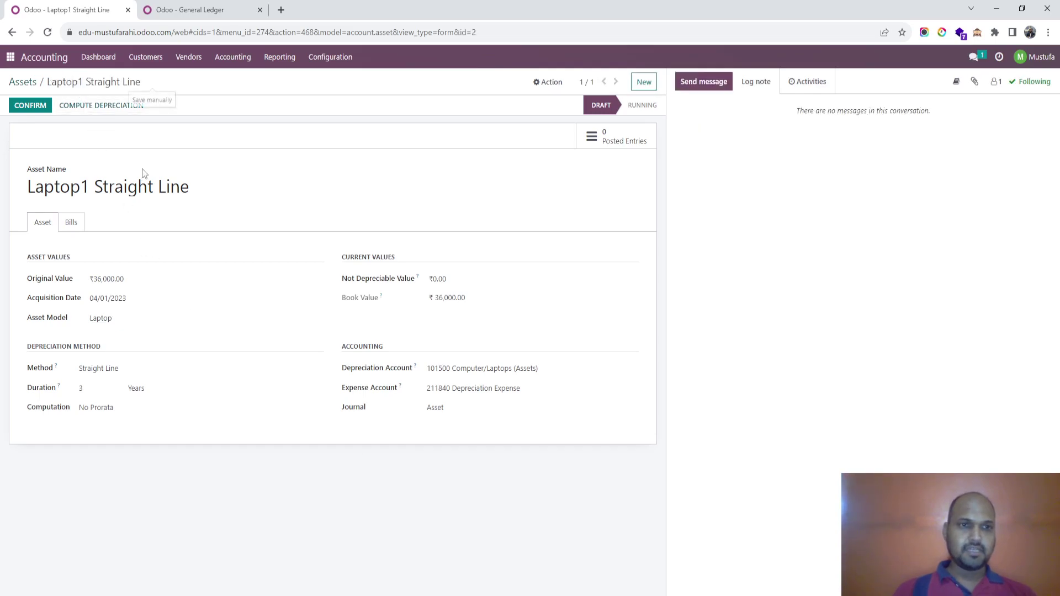
# Compute the depreciation for Laptop1 Straight Line and show its depreciation board.
pyautogui.click(97, 106)
pyautogui.click(94, 226)
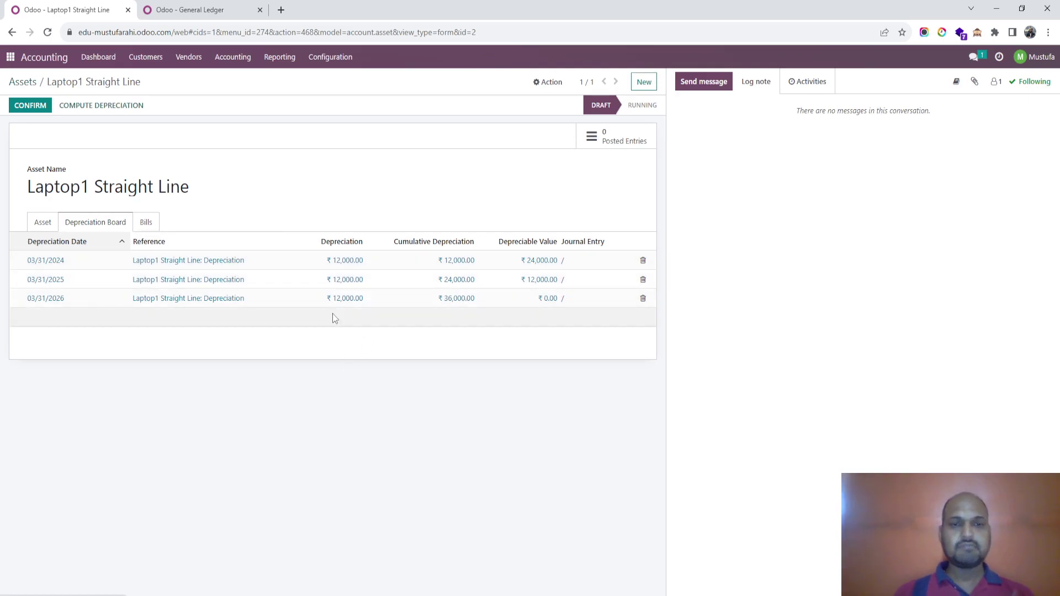
pyautogui.click(224, 260)
pyautogui.click(315, 194)
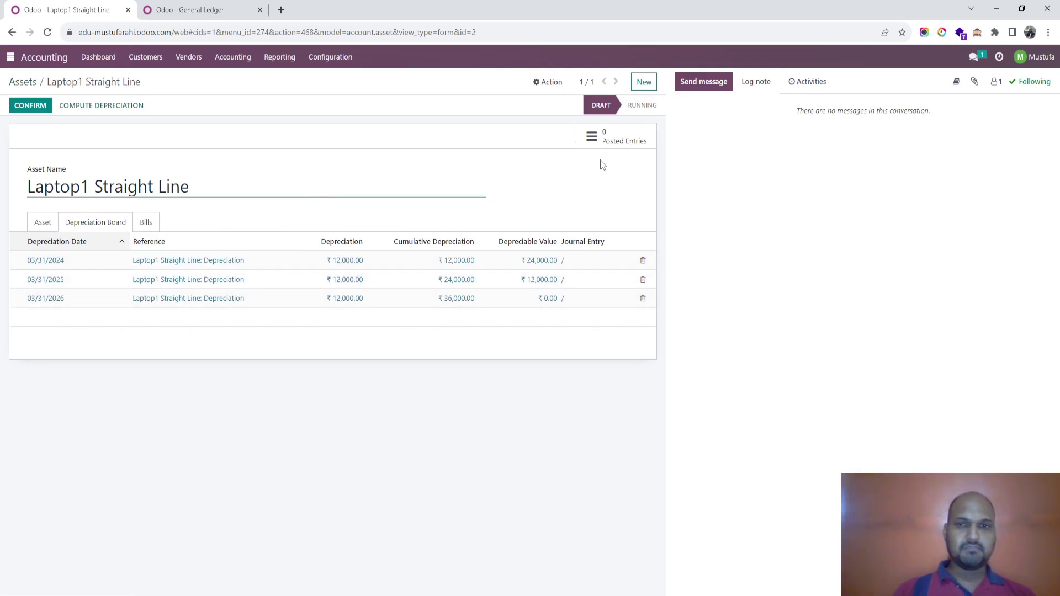
# Inspect the asset's related journal entries, opening the draft entry dated 03/31/2026, and return to the asset.
pyautogui.click(625, 138)
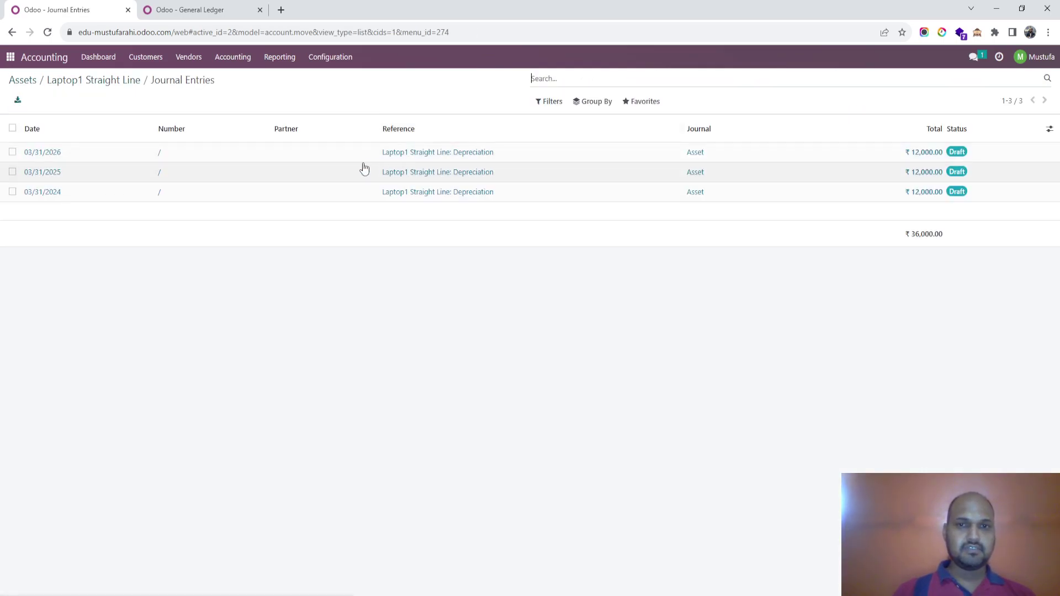
pyautogui.click(365, 157)
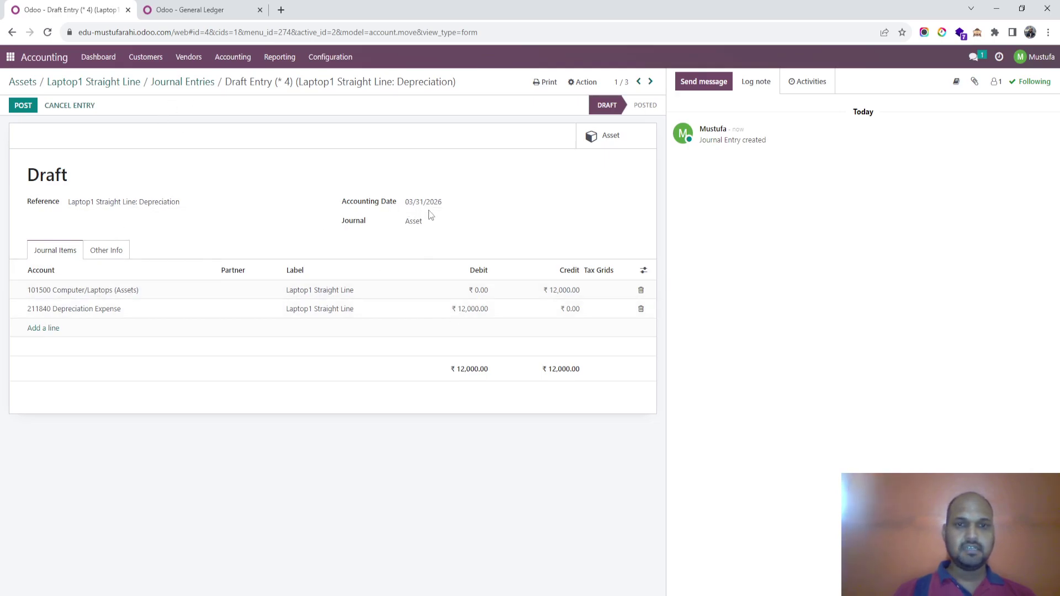
pyautogui.click(183, 81)
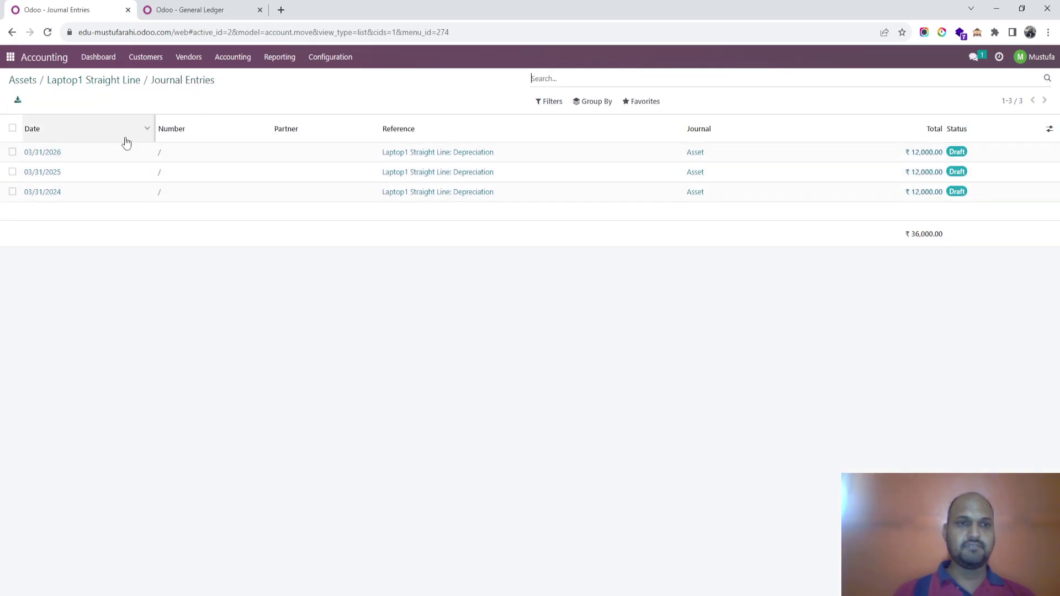
pyautogui.click(111, 81)
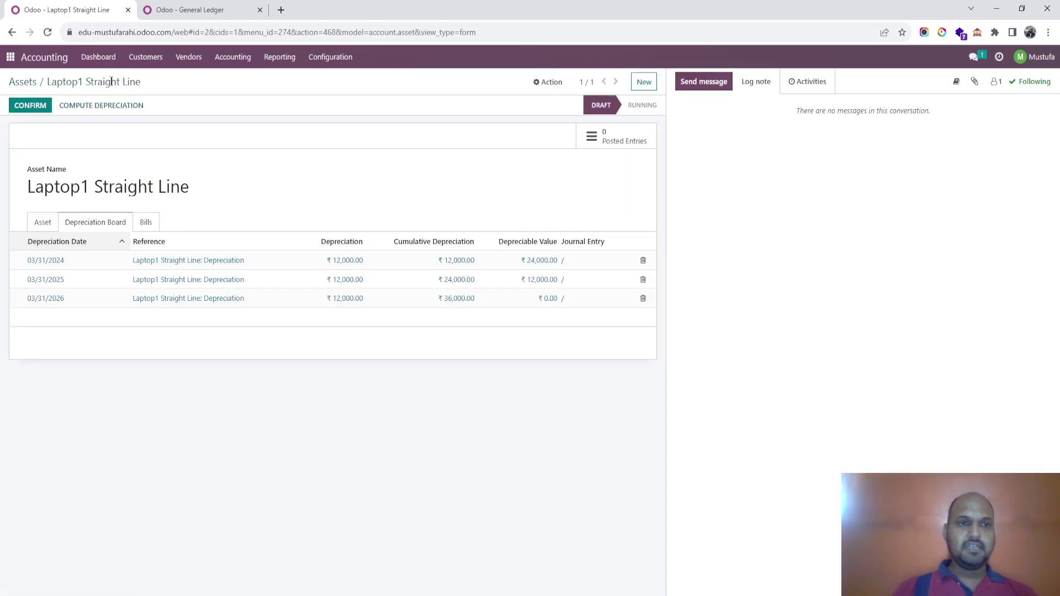
# Confirm the Laptop1 Straight Line asset and review its asset details and depreciation board.
pyautogui.click(34, 106)
pyautogui.click(48, 229)
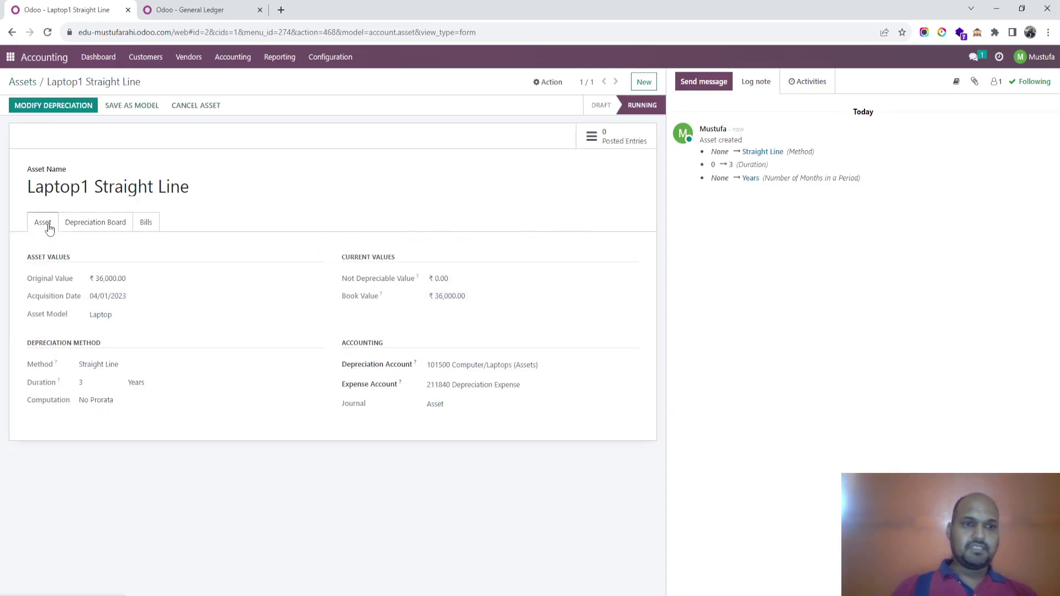
pyautogui.click(92, 226)
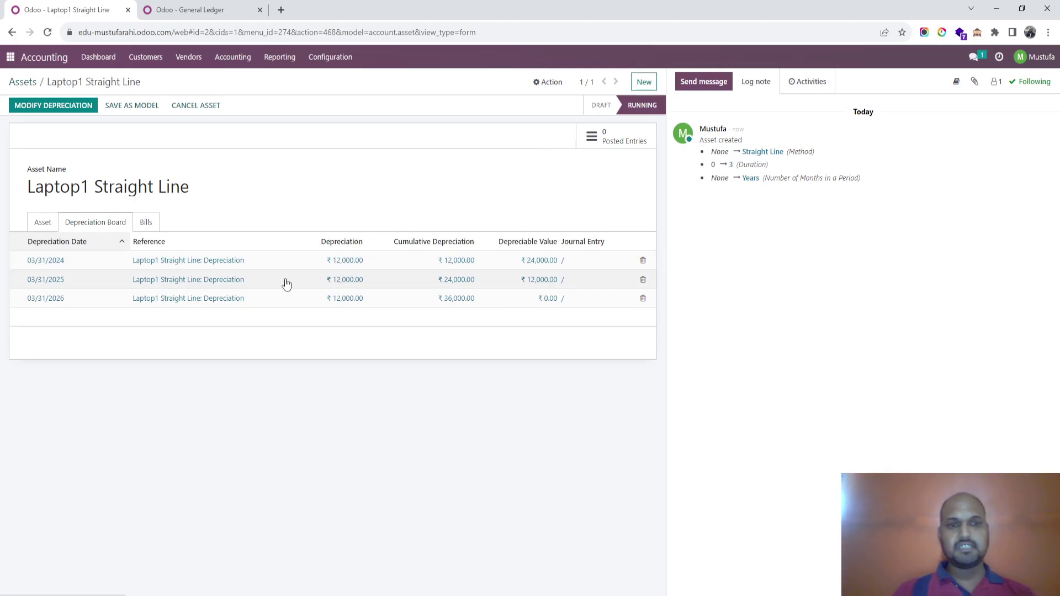
pyautogui.click(38, 227)
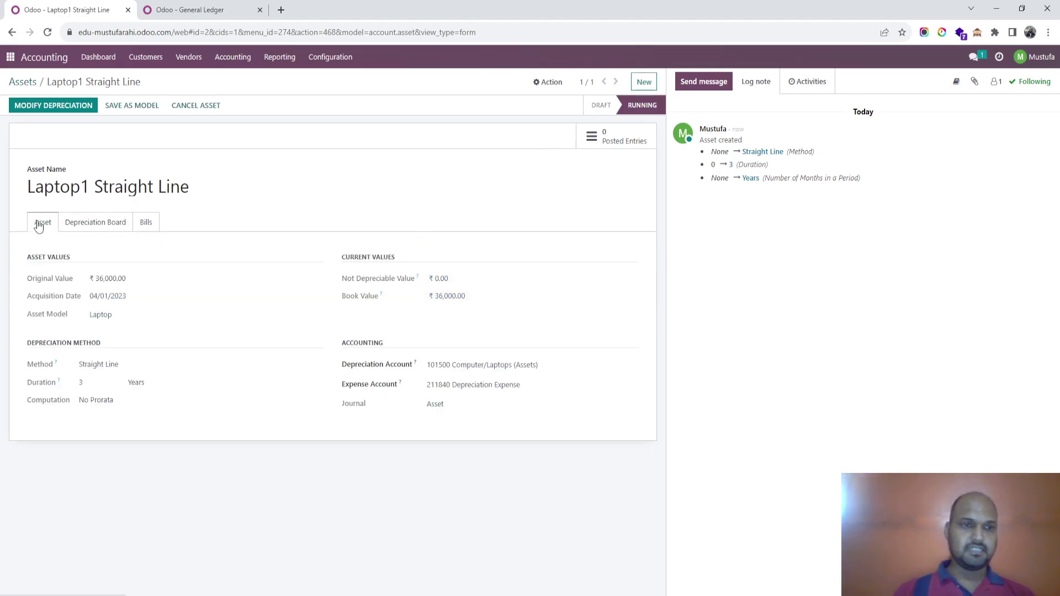
# Create another asset named "Laptop2" and assign it the Laptop asset model.
pyautogui.click(21, 84)
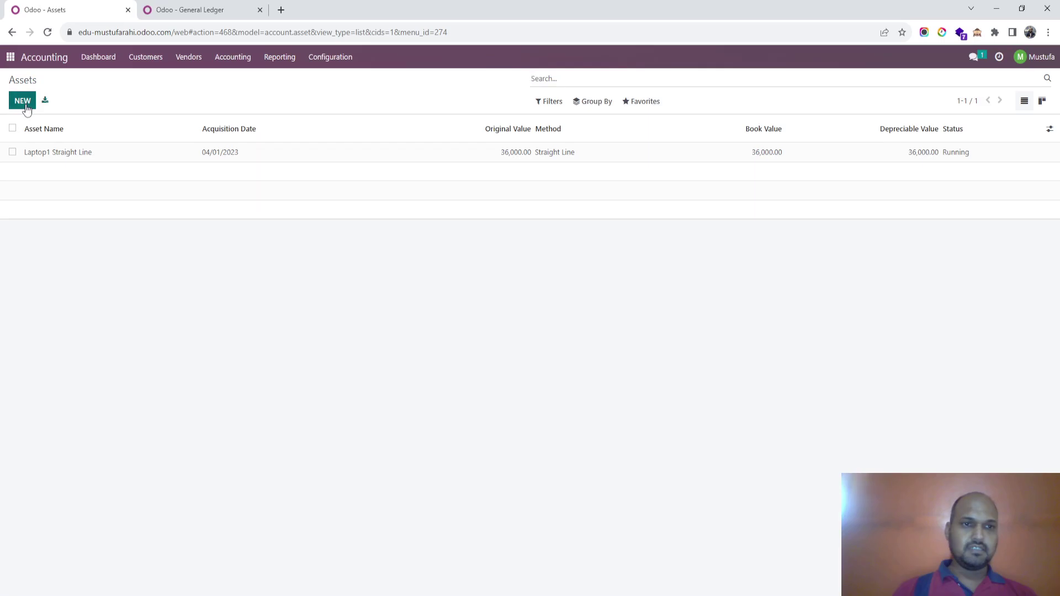
pyautogui.click(22, 99)
pyautogui.write('Laptop2')
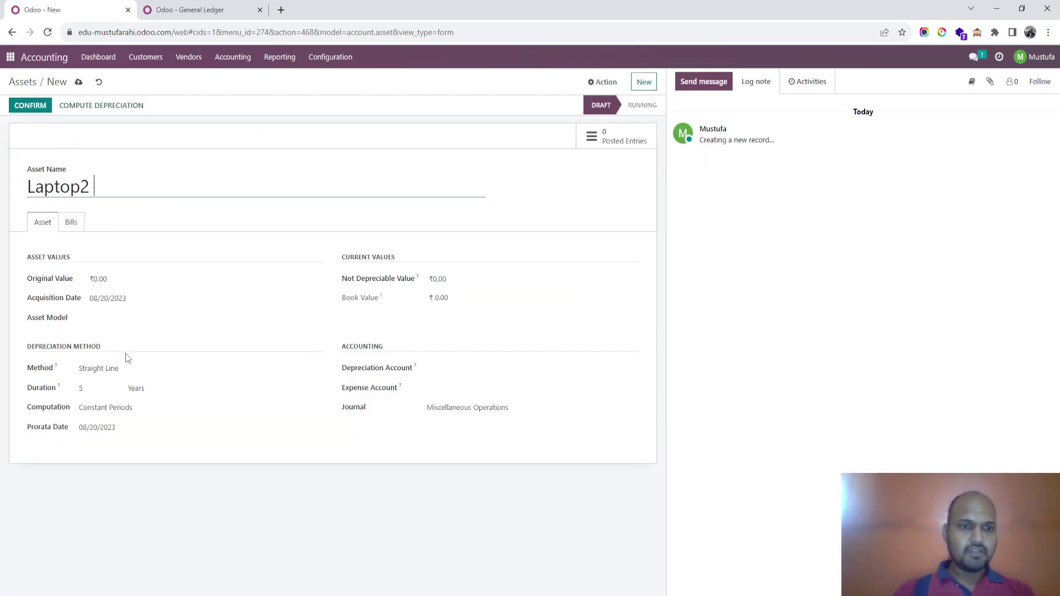
pyautogui.click(150, 323)
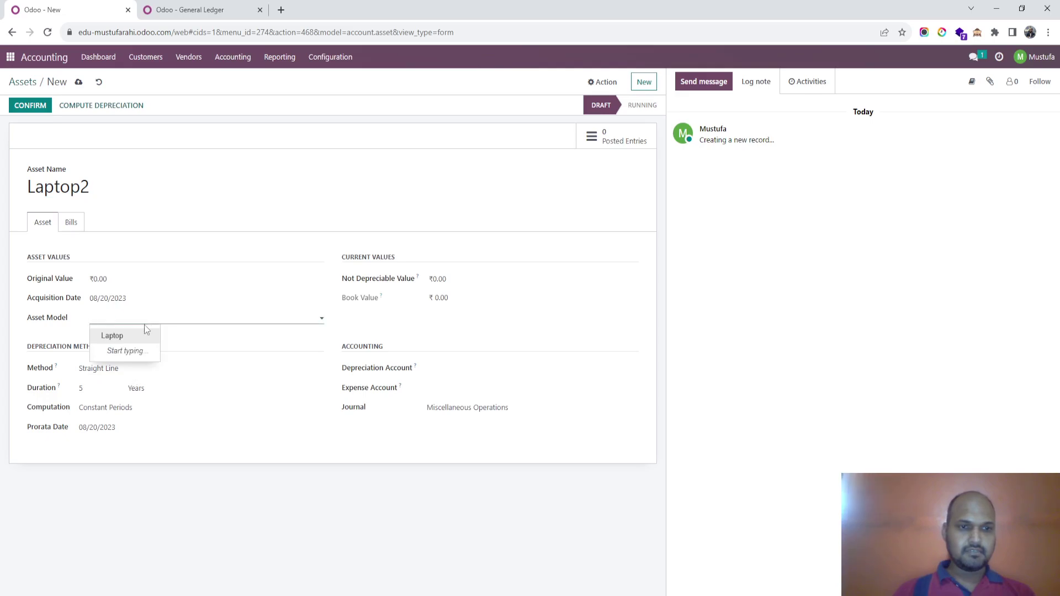
pyautogui.click(137, 333)
# Set the original value of Laptop2 to 36,000.
pyautogui.click(135, 283)
pyautogui.doubleClick(135, 283)
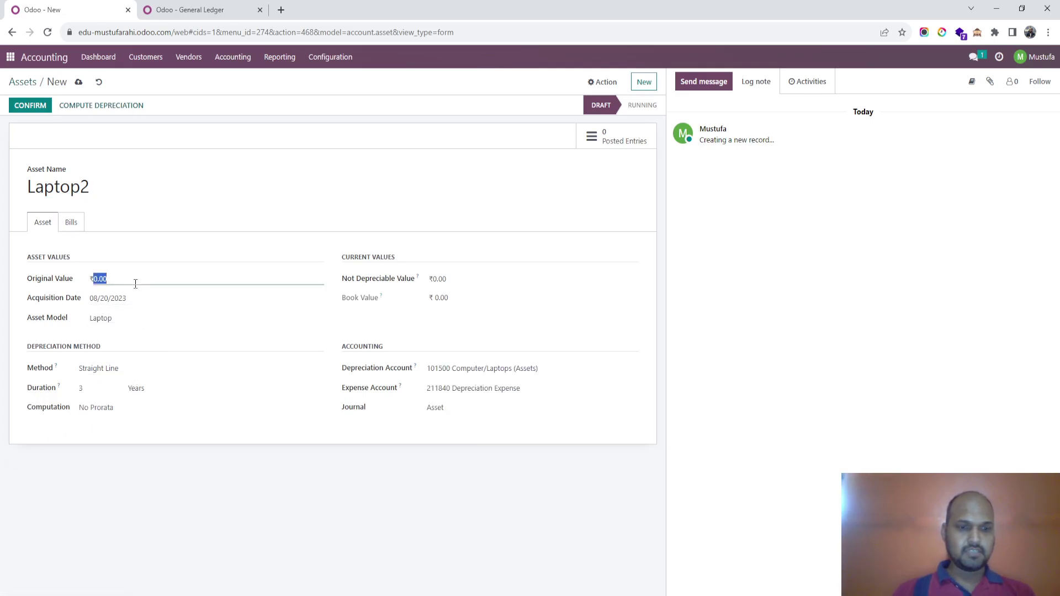
pyautogui.write('36,0')
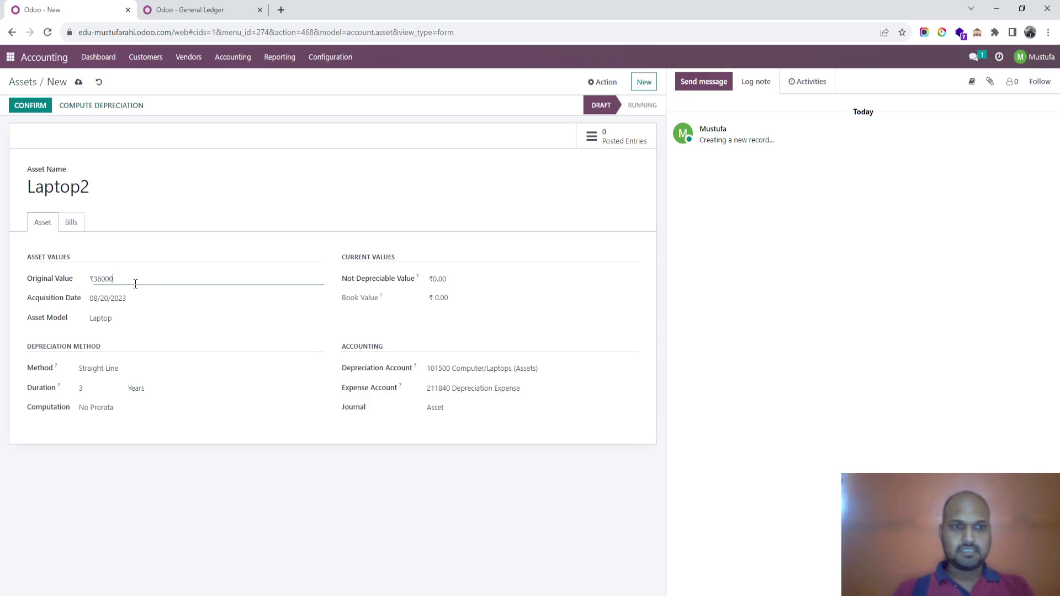
pyautogui.write('00')
pyautogui.press('Tab')
# Set Laptop2's acquisition date to 04/01/2023 and its depreciation method to Declining.
pyautogui.click(136, 306)
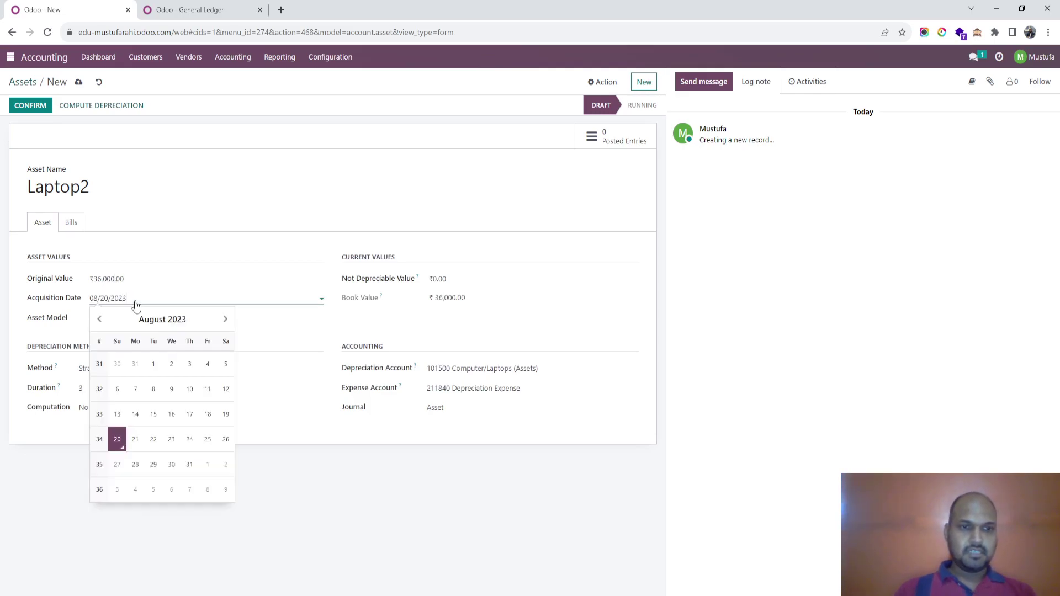
pyautogui.click(108, 319)
pyautogui.click(108, 319)
pyautogui.click(108, 320)
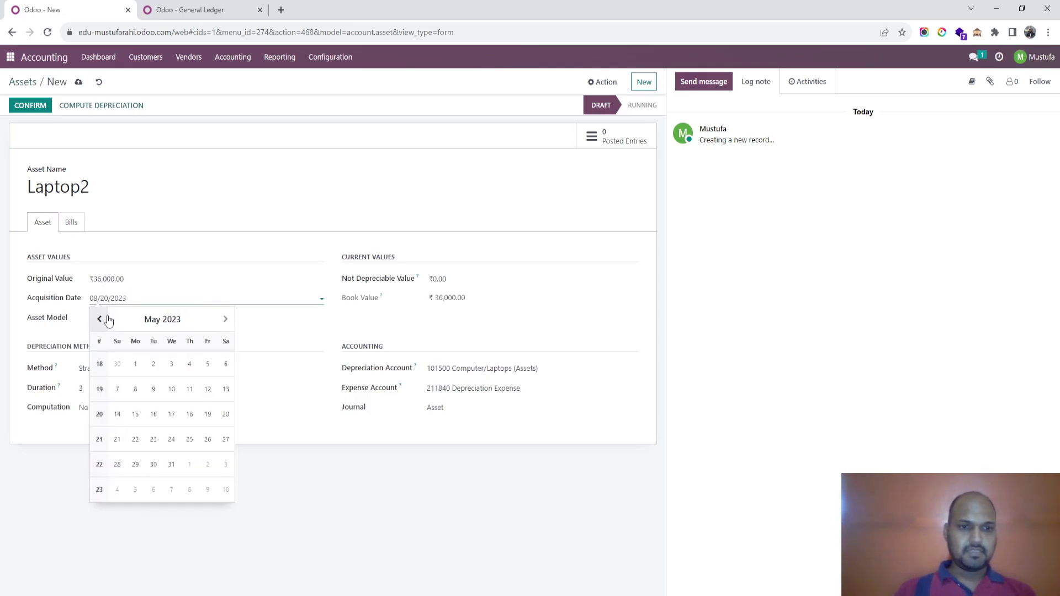
pyautogui.click(99, 319)
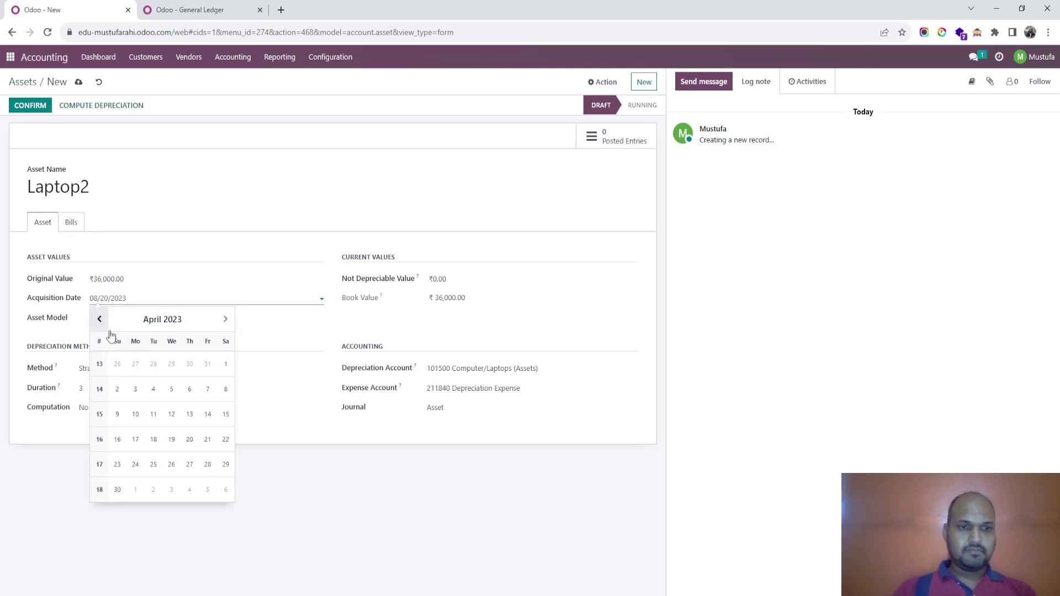
pyautogui.click(226, 364)
pyautogui.click(154, 371)
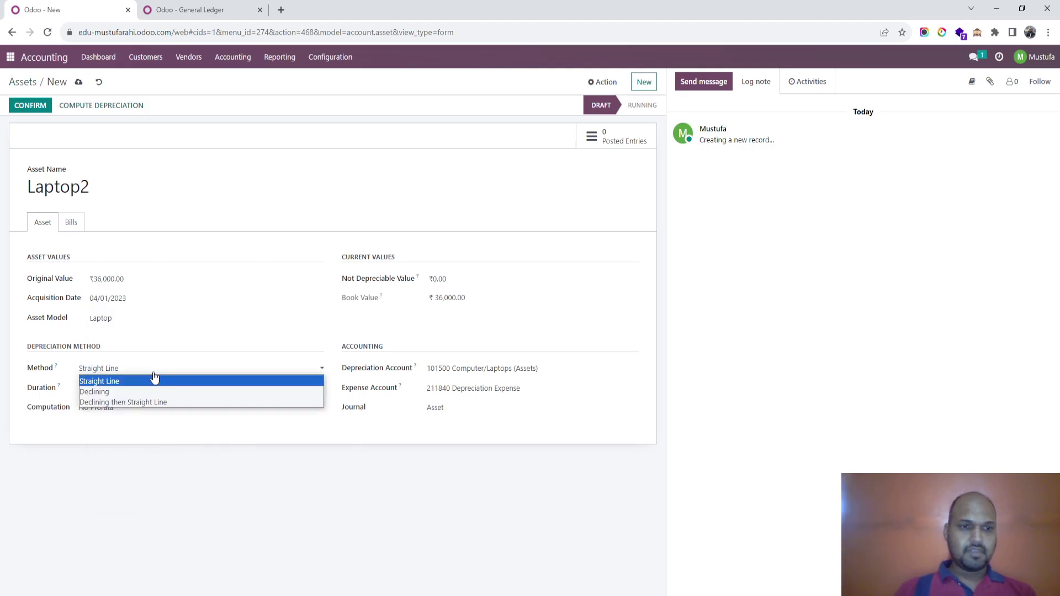
pyautogui.click(148, 391)
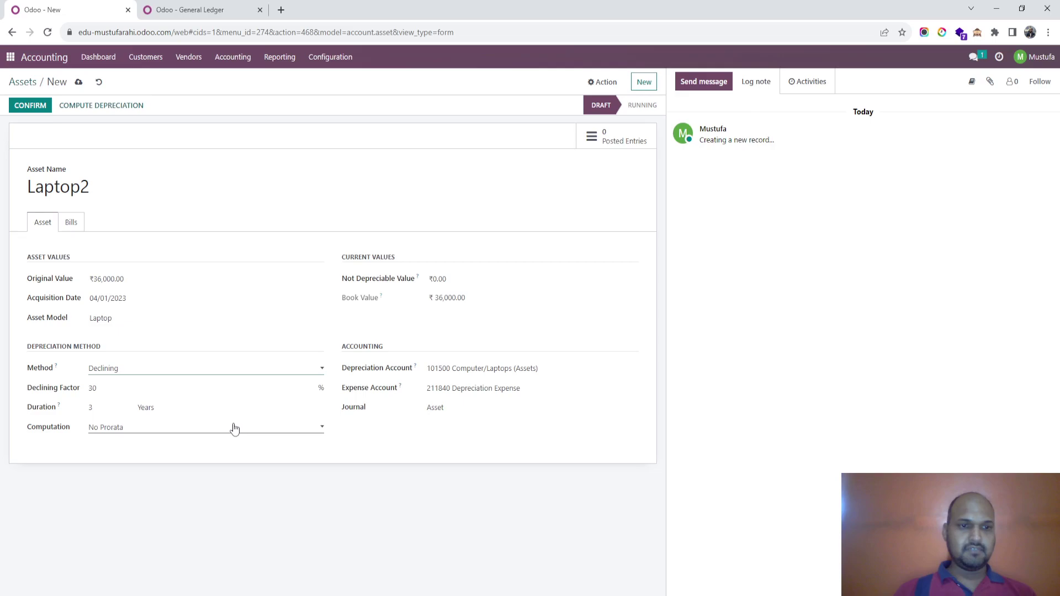
# Set Laptop2's declining factor to 25%, save the asset and compute its depreciation.
pyautogui.click(127, 387)
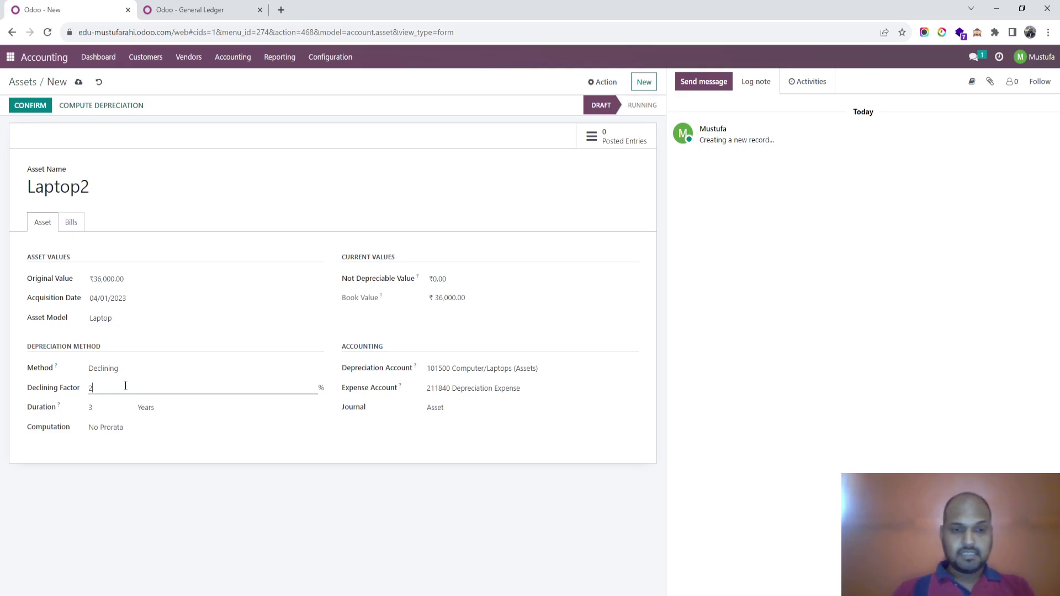
pyautogui.write('5')
pyautogui.press('Tab')
pyautogui.click(78, 83)
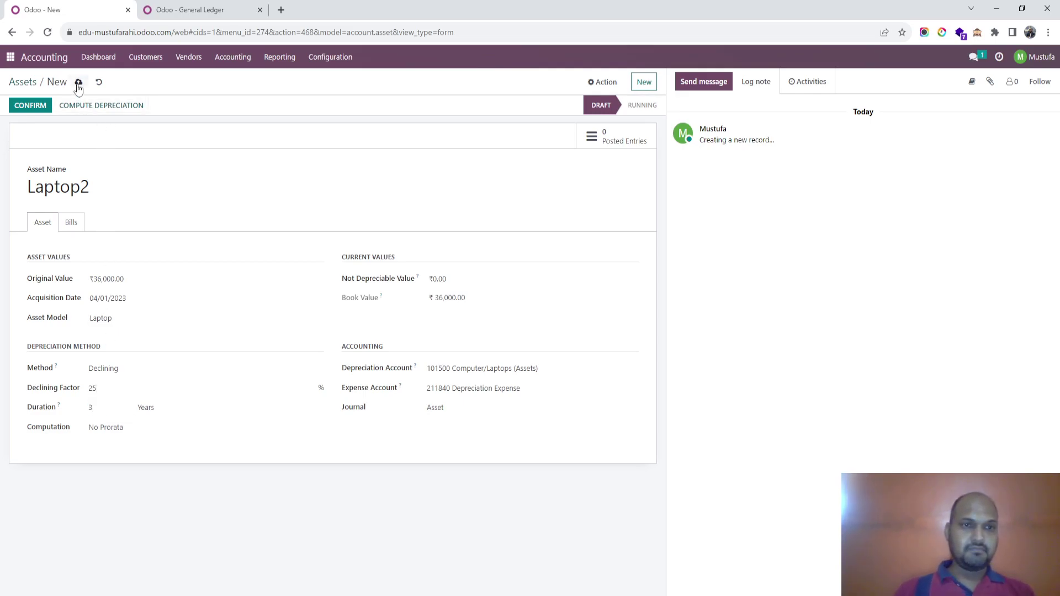
pyautogui.click(102, 107)
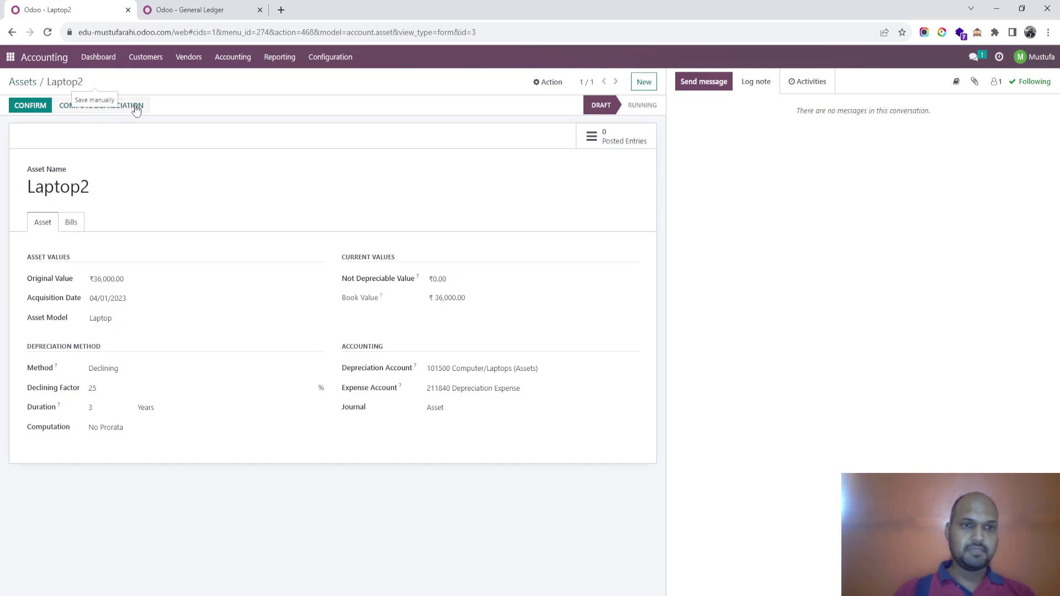
# Review Laptop2's yearly depreciation amounts on the depreciation board against its asset values.
pyautogui.click(110, 224)
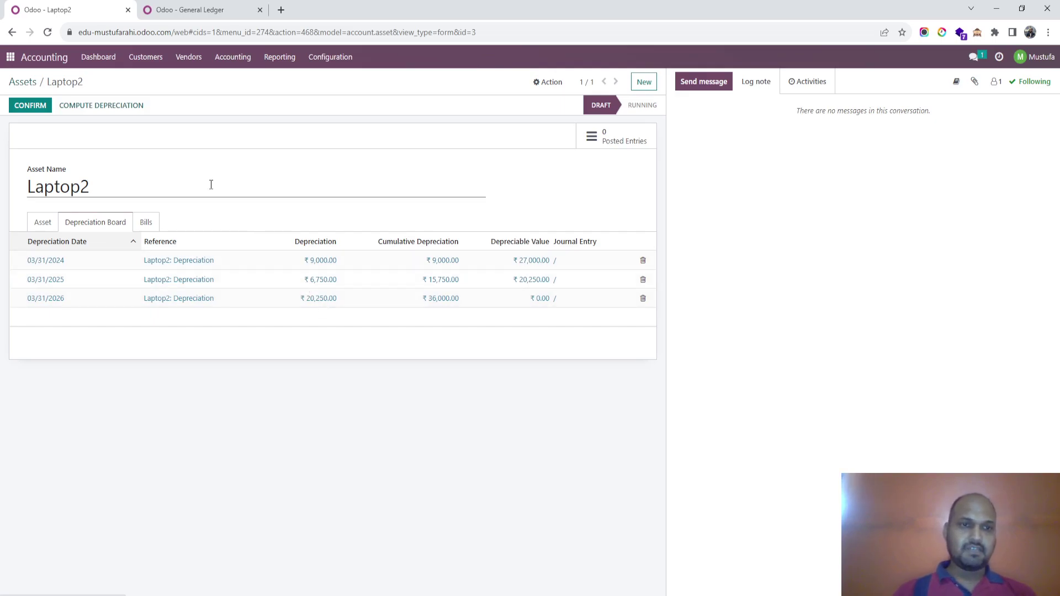
pyautogui.click(44, 221)
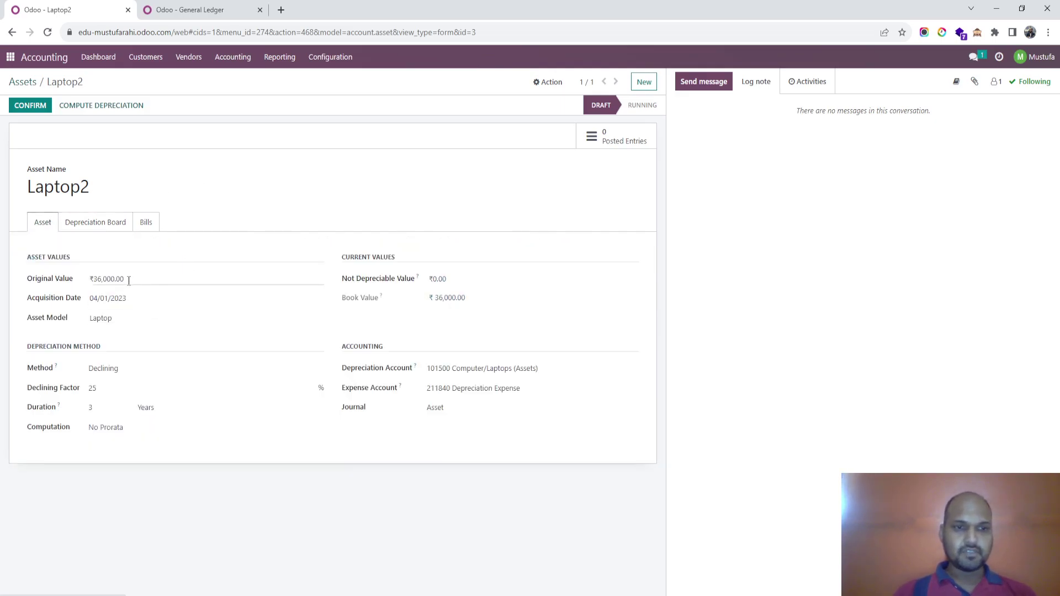
pyautogui.click(106, 223)
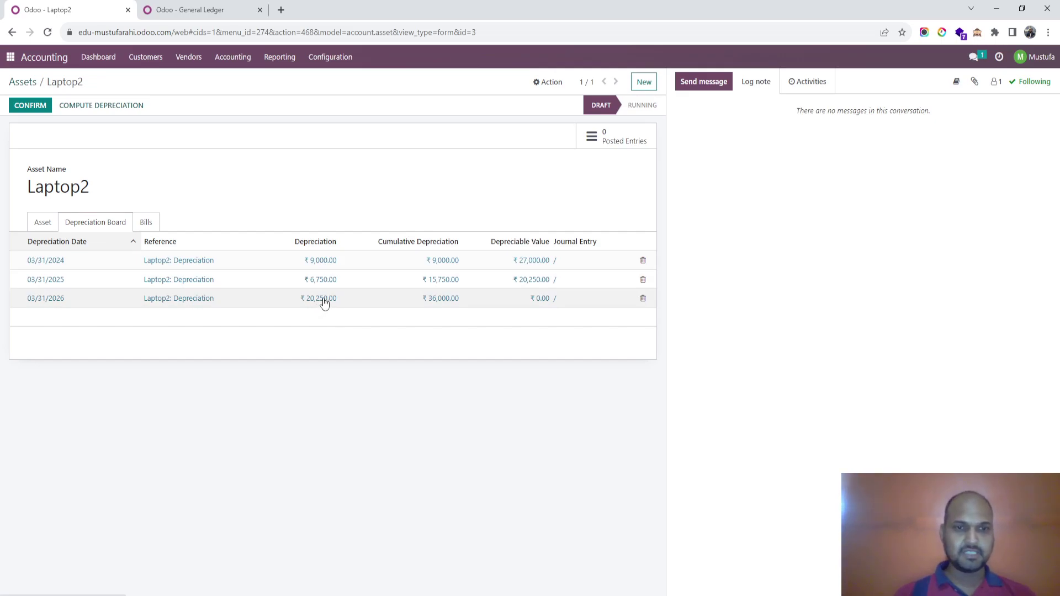
# Set Laptop2's original value to 10,000 and recompute its depreciation to review the board.
pyautogui.click(42, 222)
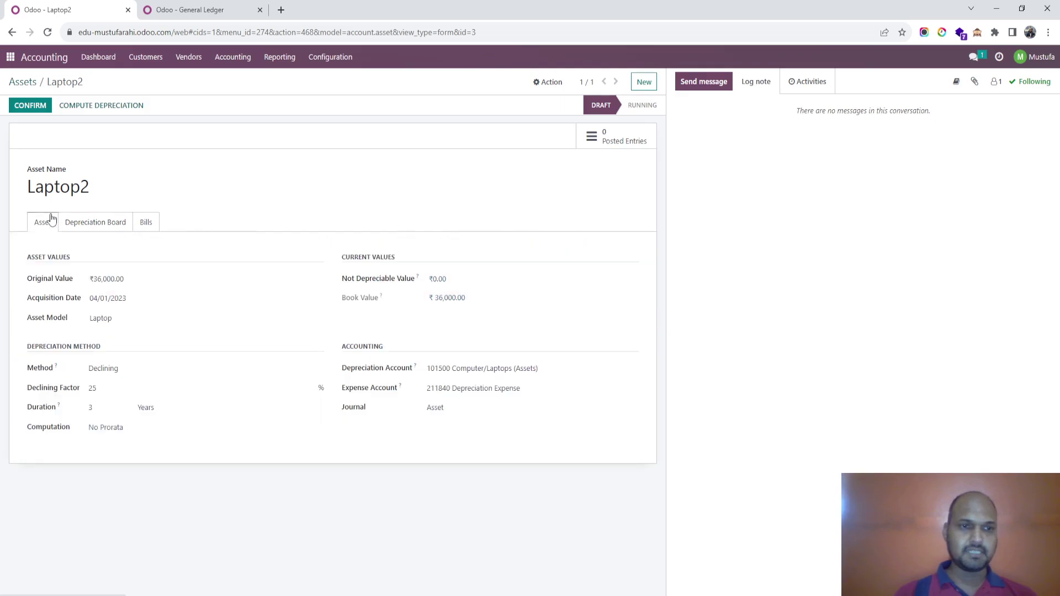
pyautogui.click(124, 278)
pyautogui.doubleClick(123, 278)
pyautogui.write('10,0')
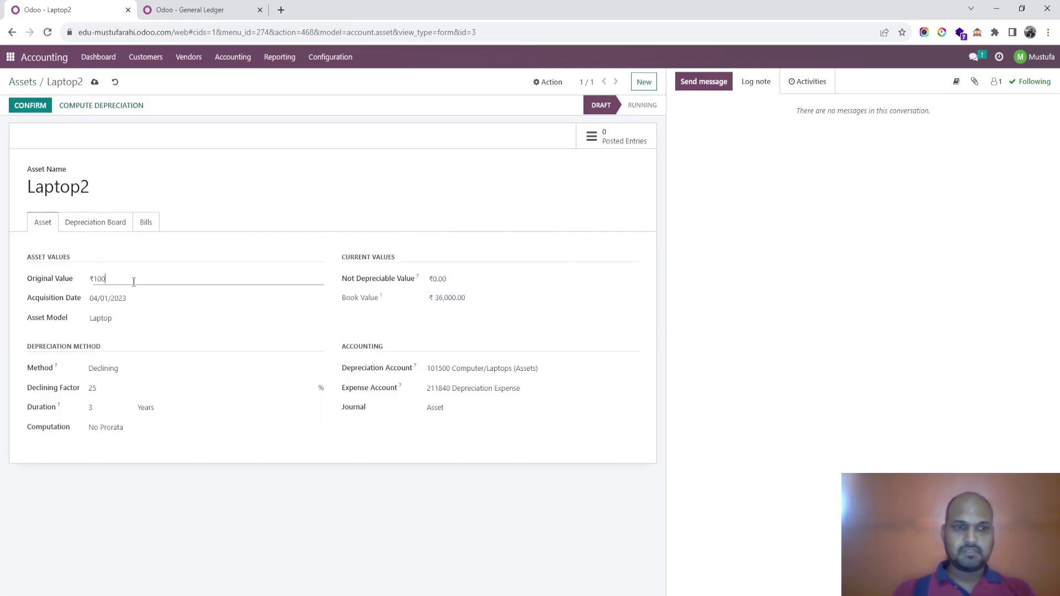
pyautogui.write('00')
pyautogui.press('Tab')
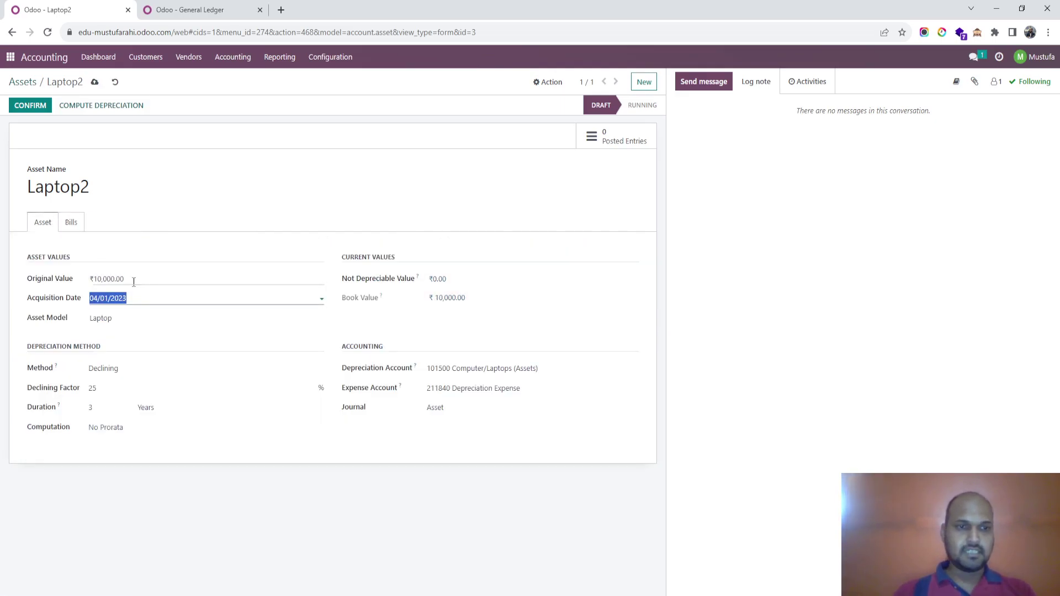
pyautogui.click(95, 82)
pyautogui.click(116, 108)
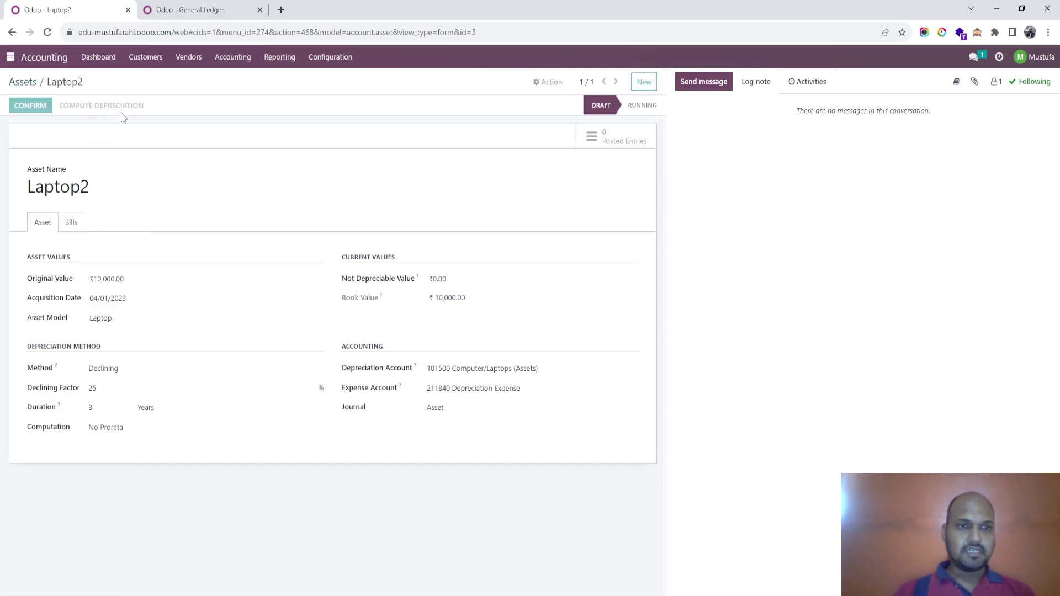
pyautogui.click(86, 223)
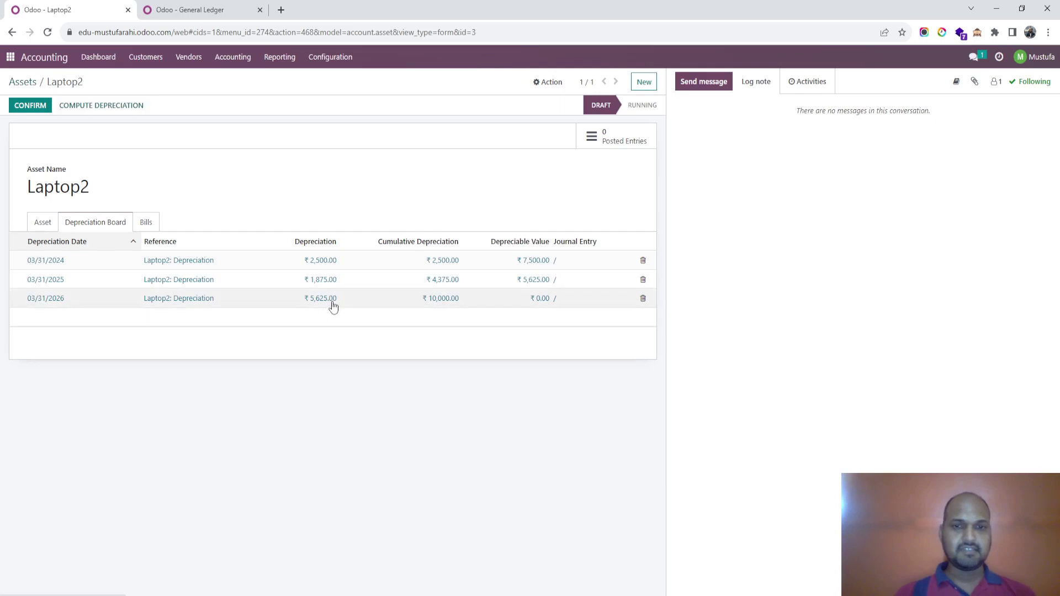
# Set Laptop2's declining factor to 40% and review the recomputed depreciation board against the asset settings.
pyautogui.click(46, 225)
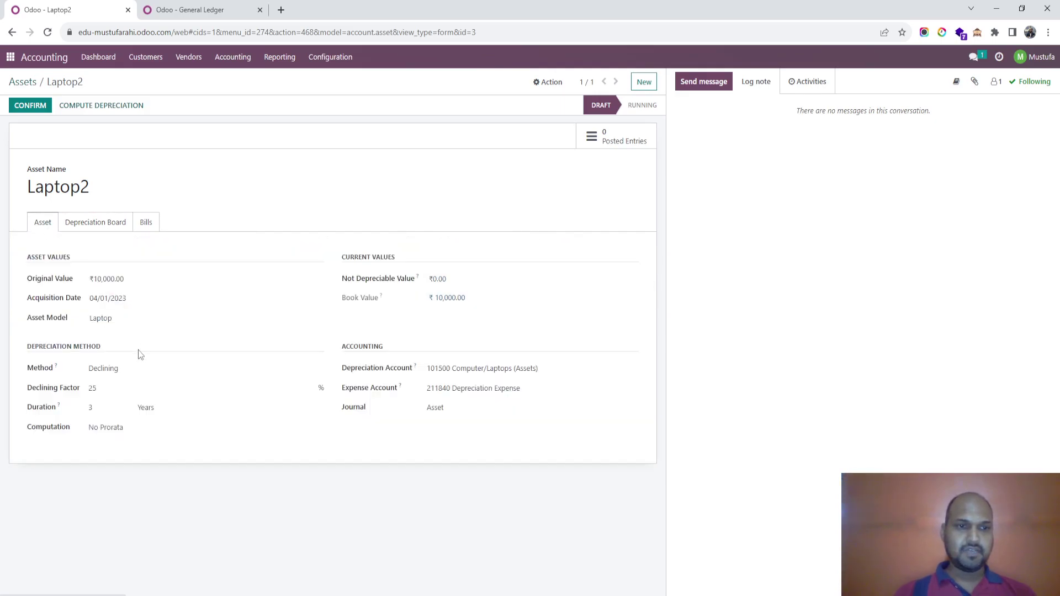
pyautogui.doubleClick(132, 388)
pyautogui.write('40')
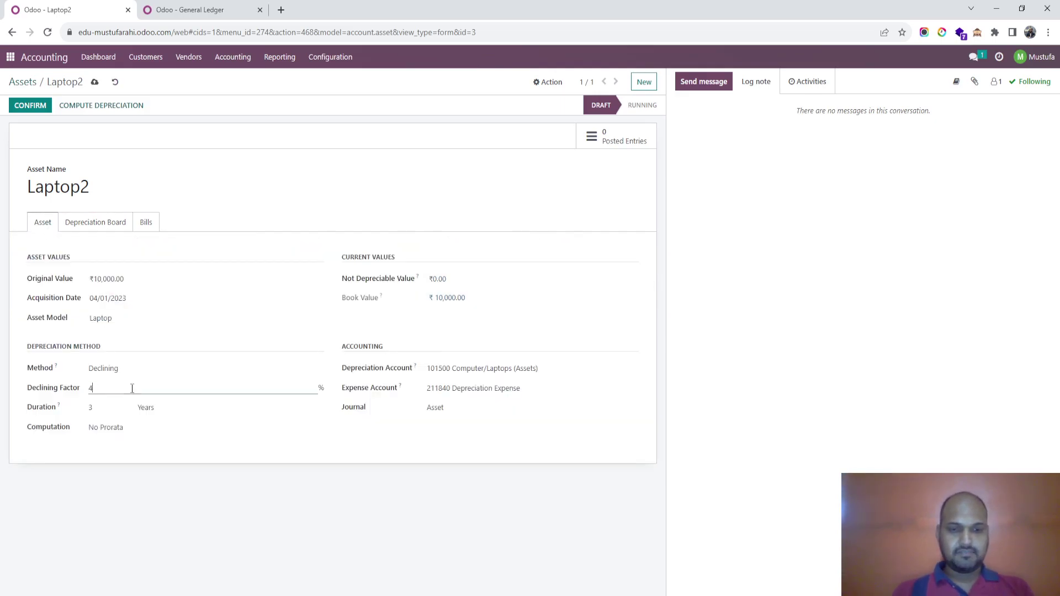
pyautogui.press('Tab')
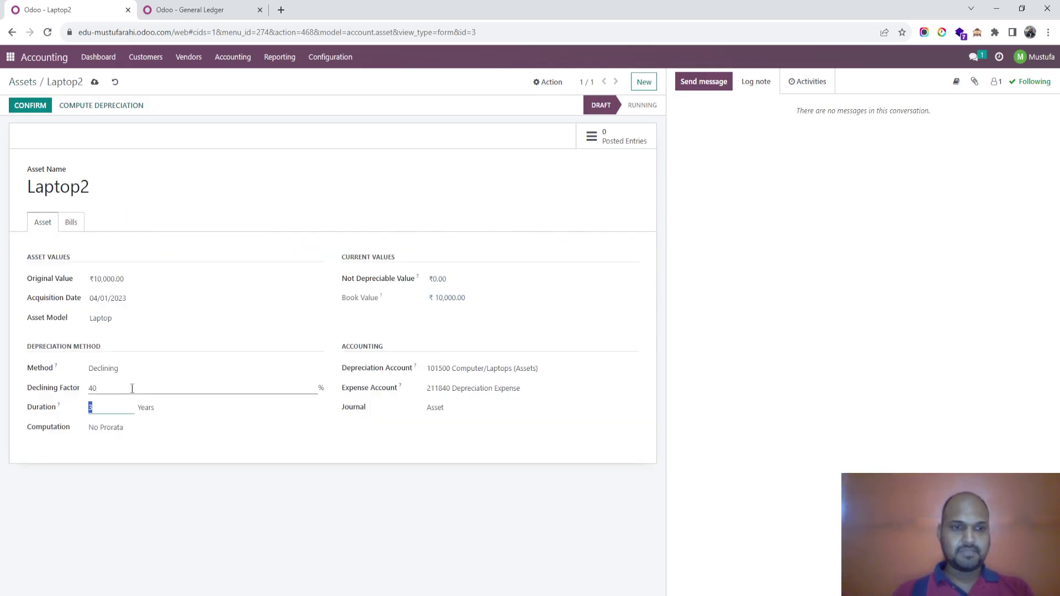
pyautogui.click(92, 84)
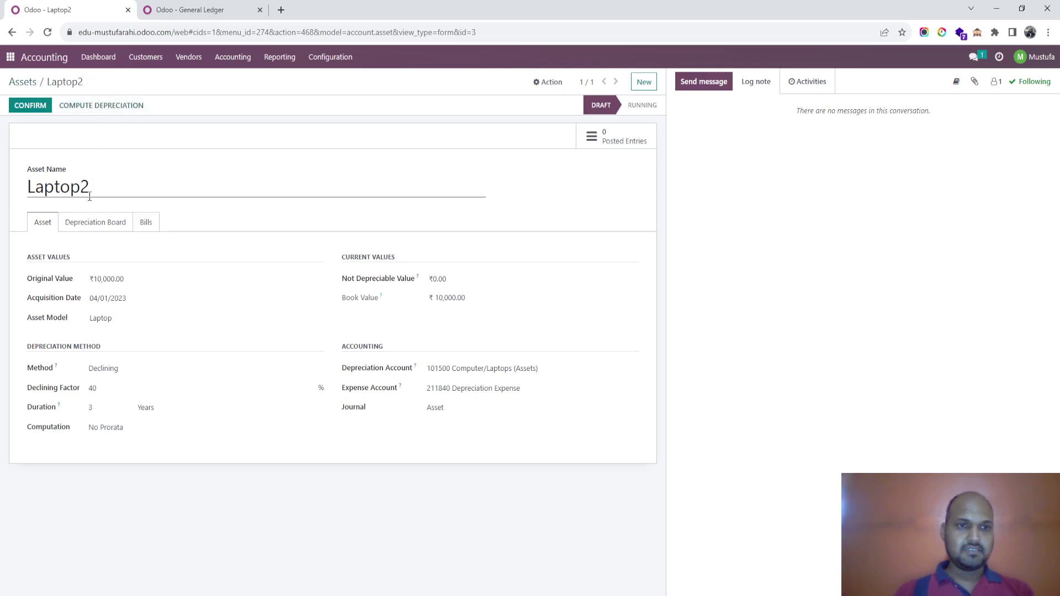
pyautogui.click(92, 223)
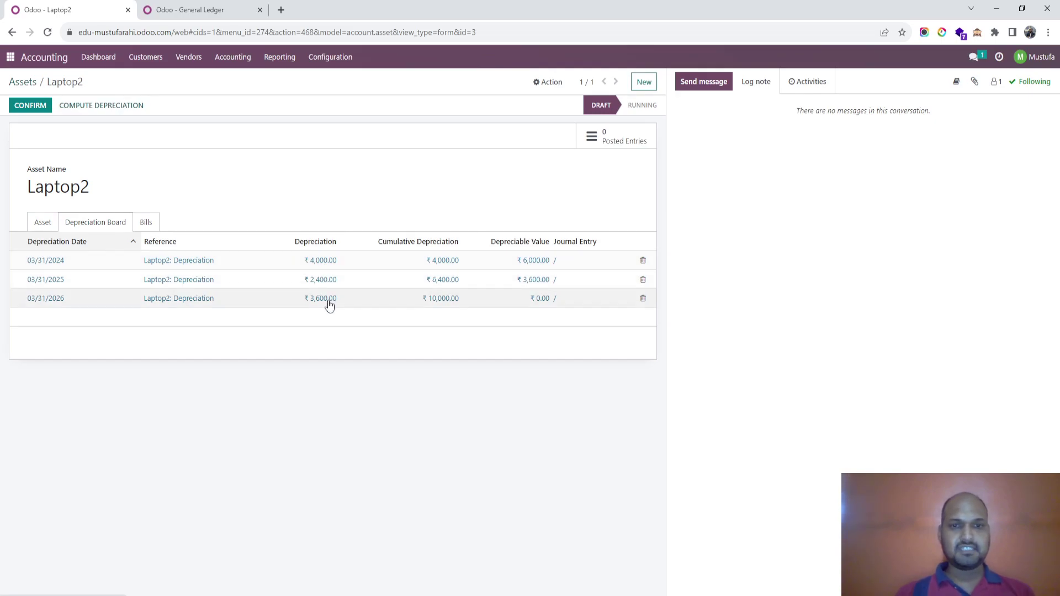
pyautogui.click(37, 221)
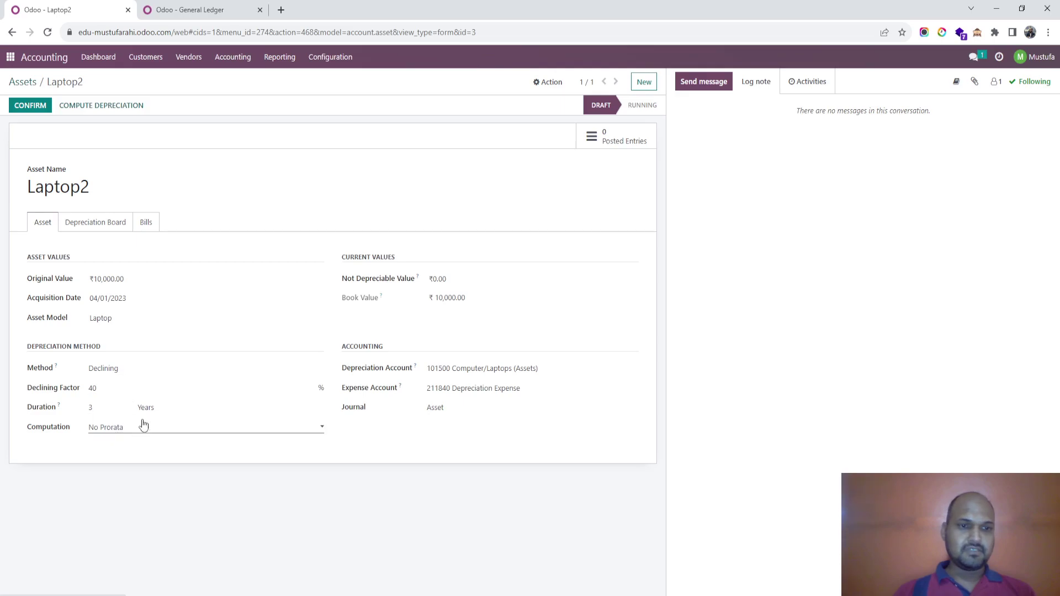
pyautogui.click(104, 221)
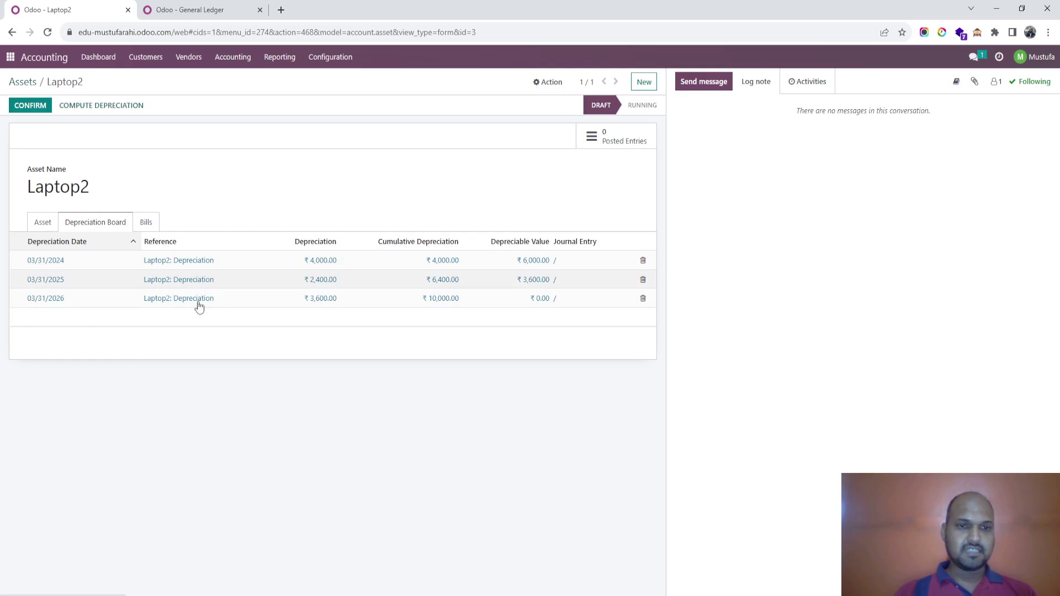
# Change Laptop2's depreciation method to Declining then Straight Line and recompute its depreciation board.
pyautogui.click(42, 223)
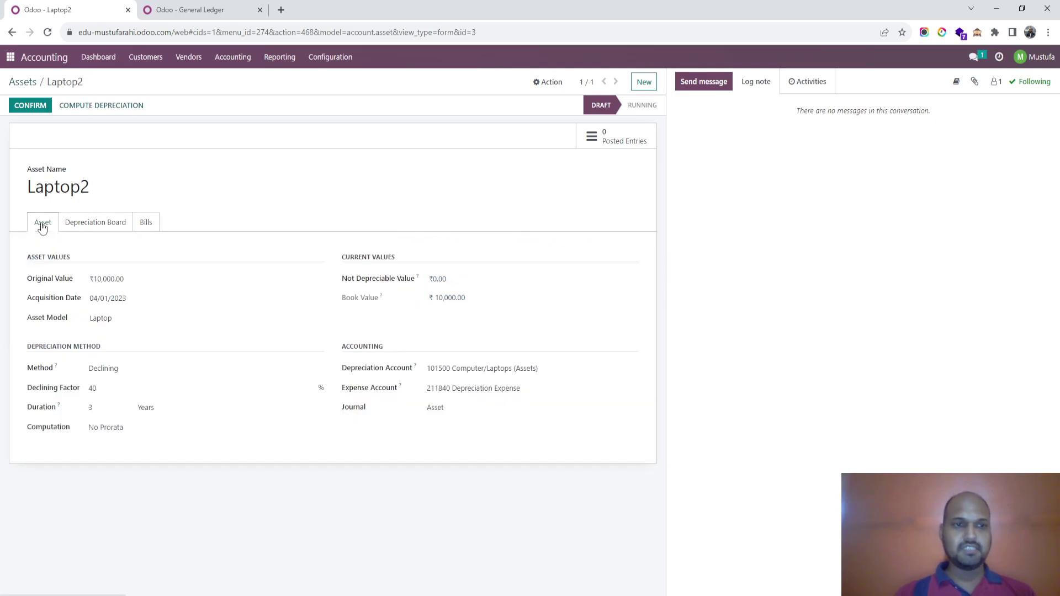
pyautogui.click(136, 368)
pyautogui.click(136, 402)
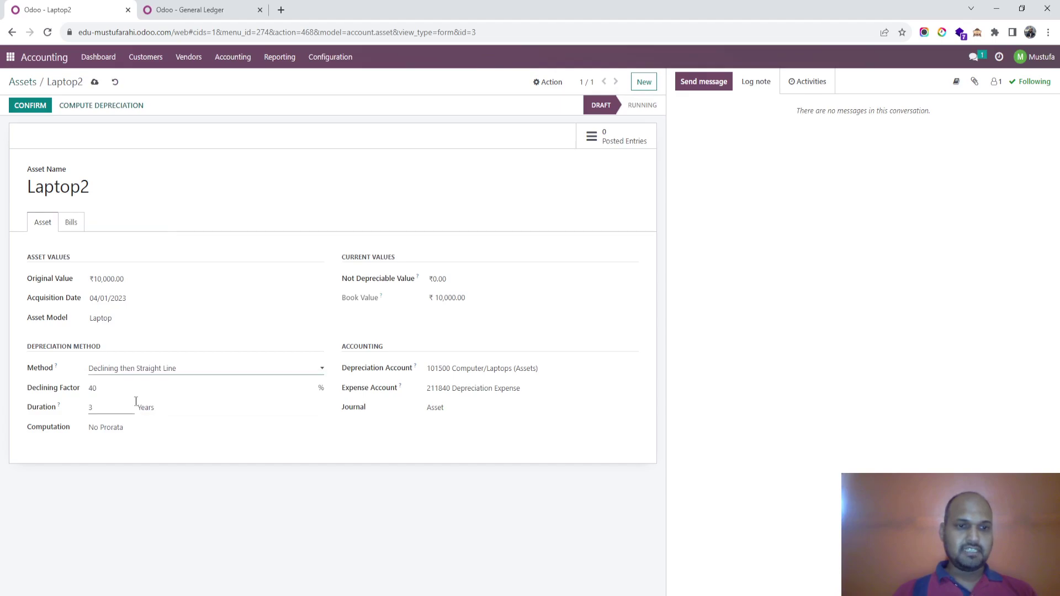
pyautogui.click(118, 389)
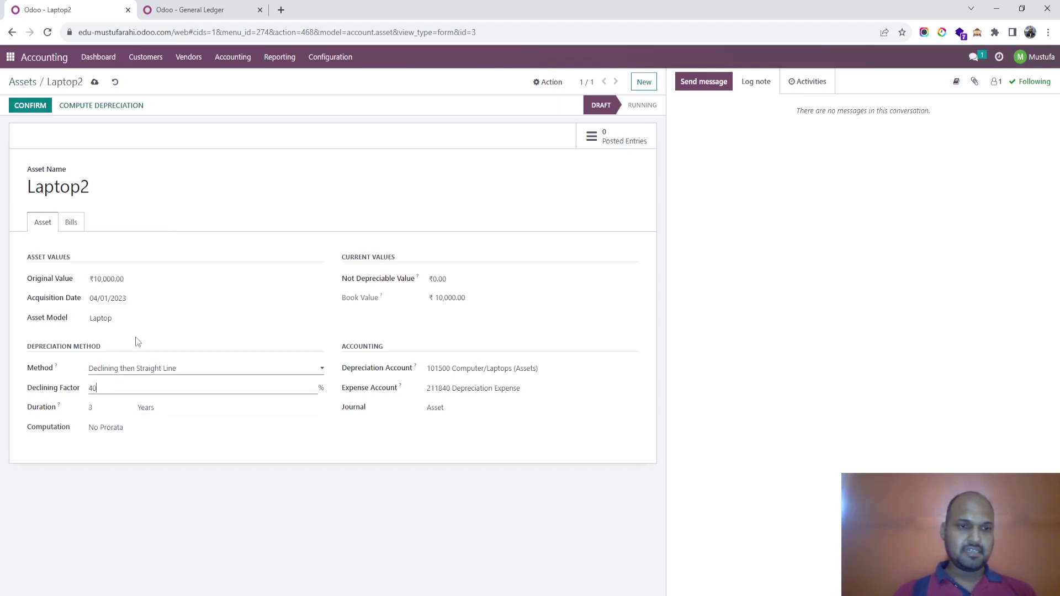
pyautogui.click(94, 82)
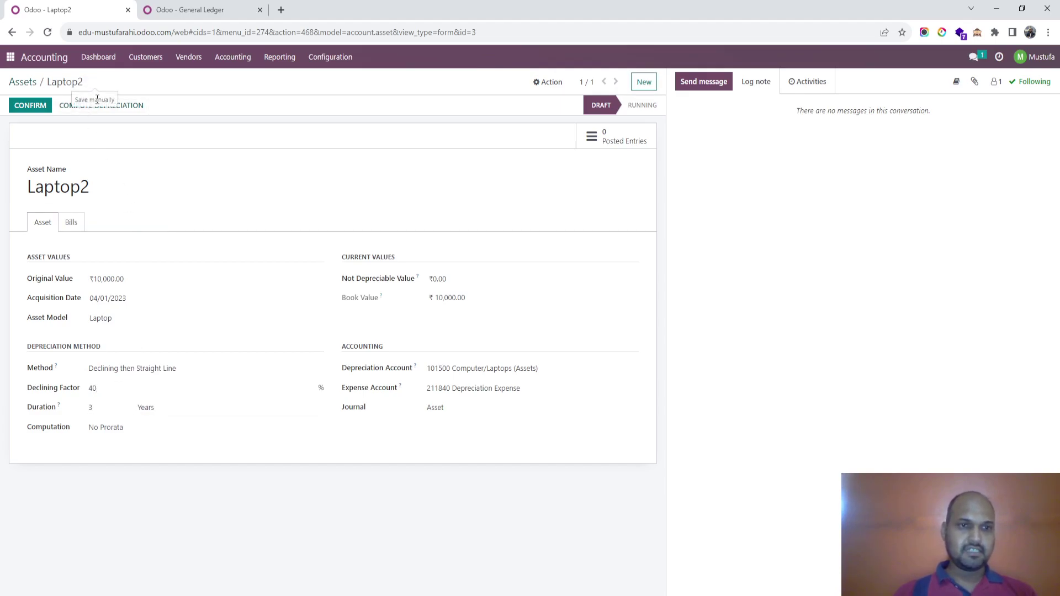
pyautogui.click(135, 107)
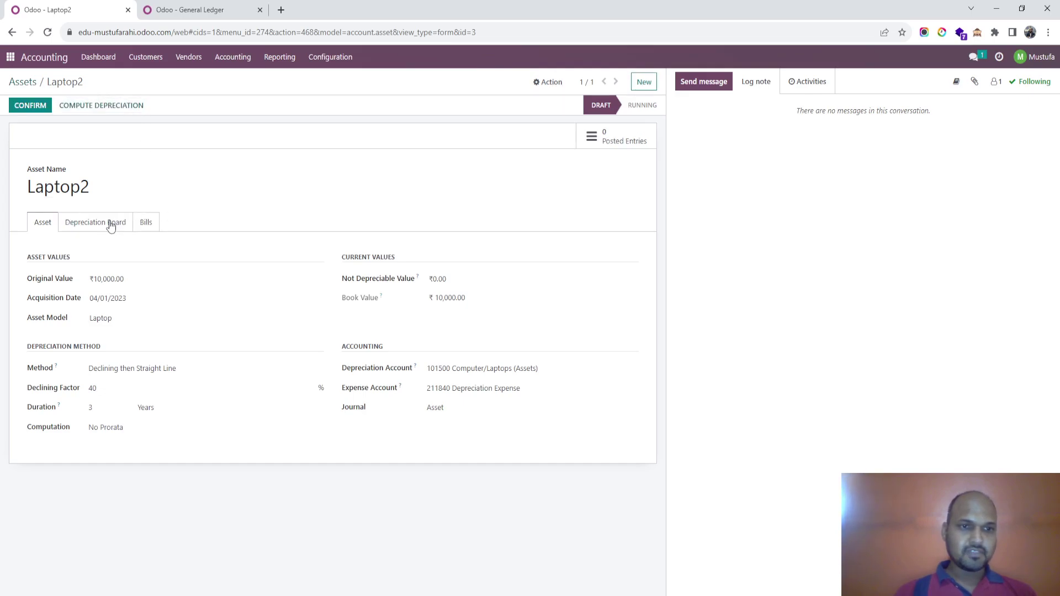
pyautogui.click(111, 223)
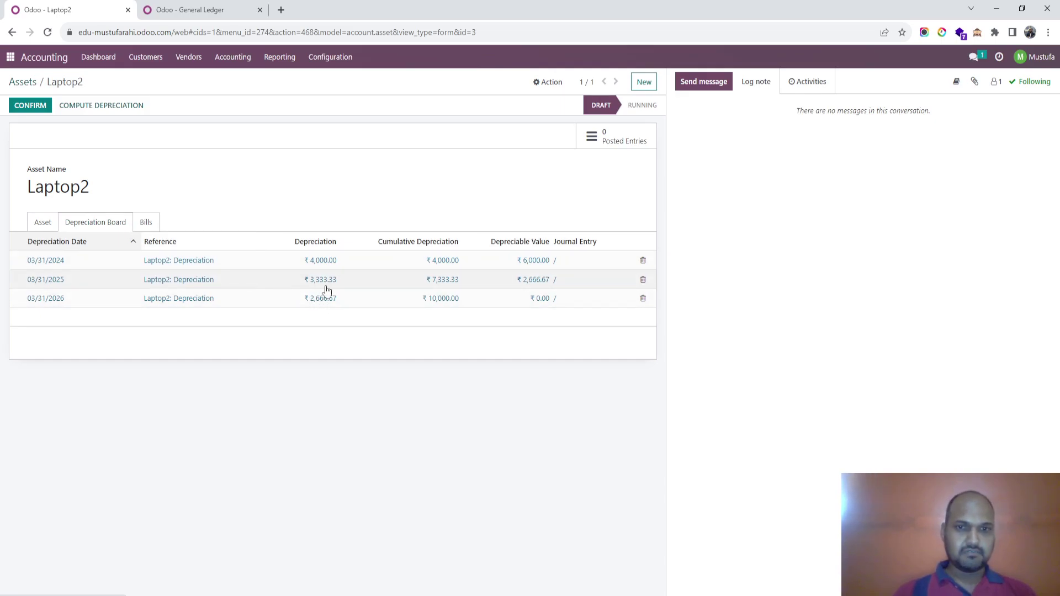
# Set the declining factor to 10% for the Declining then Straight Line method and review the recomputed schedule.
pyautogui.click(46, 223)
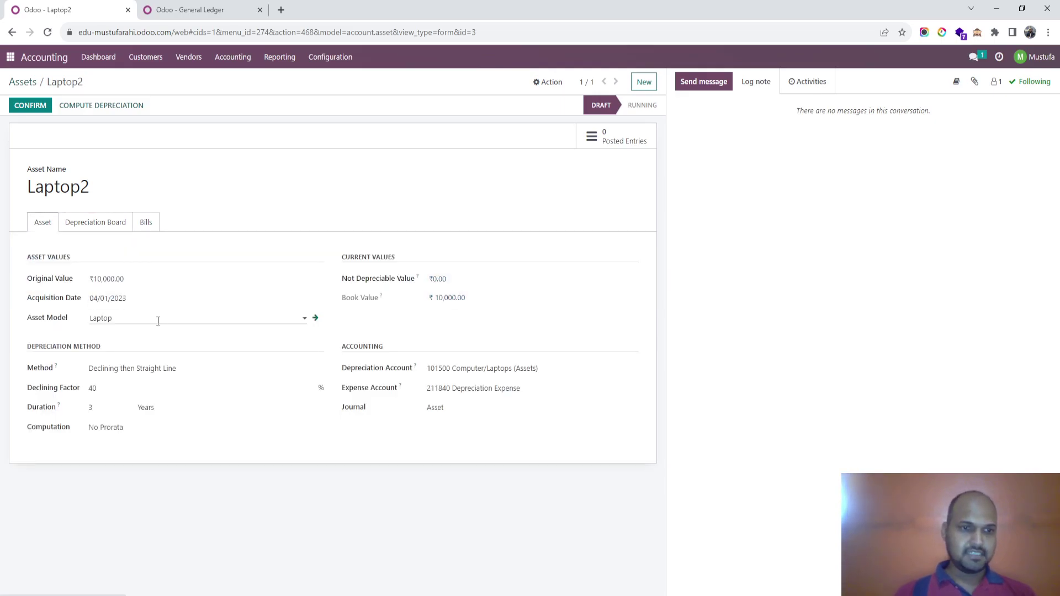
pyautogui.click(123, 381)
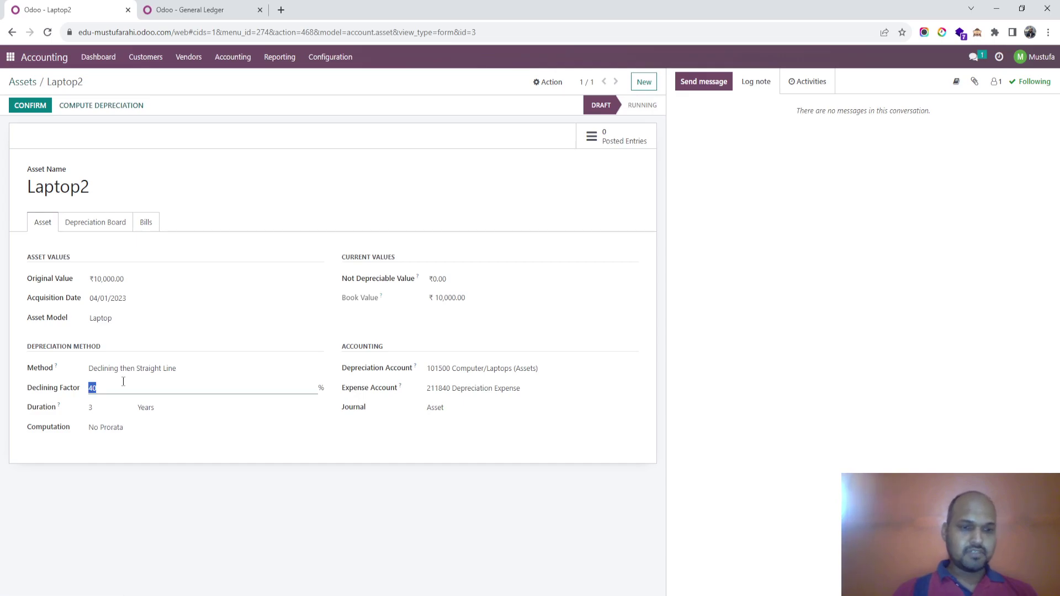
pyautogui.write('10')
pyautogui.press('Tab')
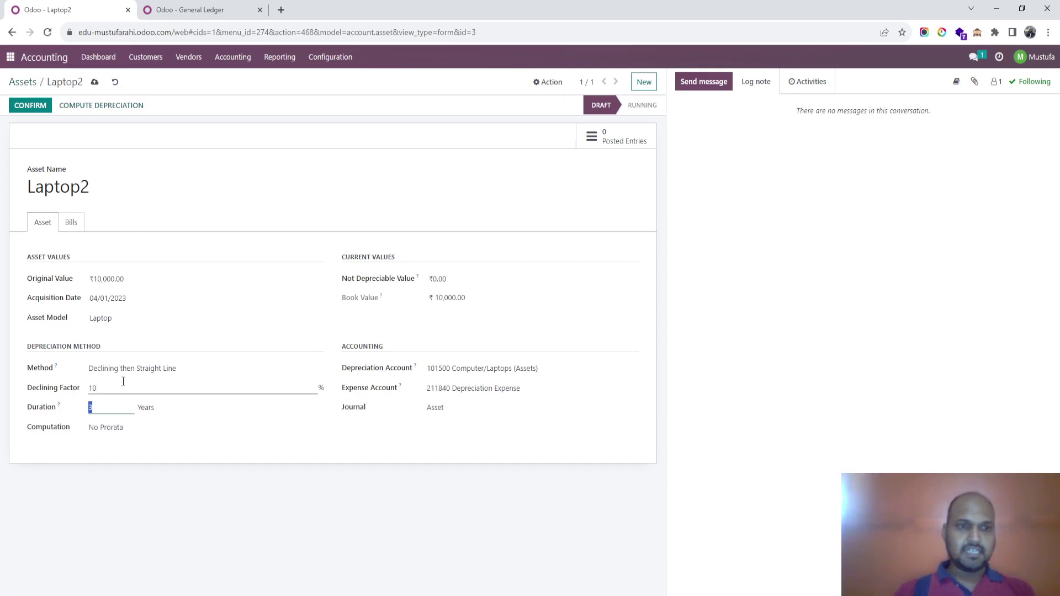
pyautogui.click(95, 82)
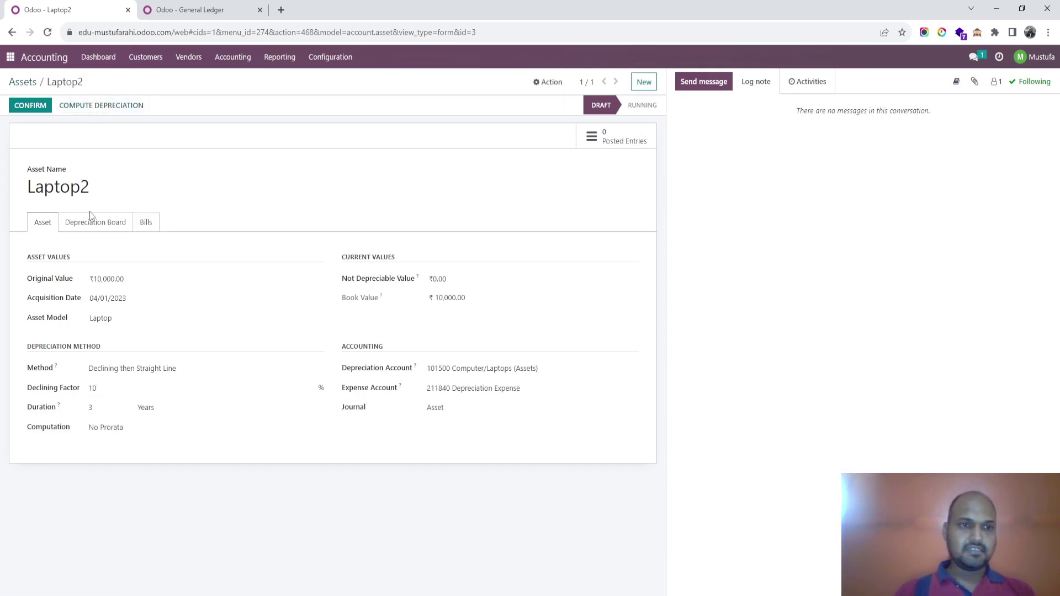
pyautogui.click(94, 222)
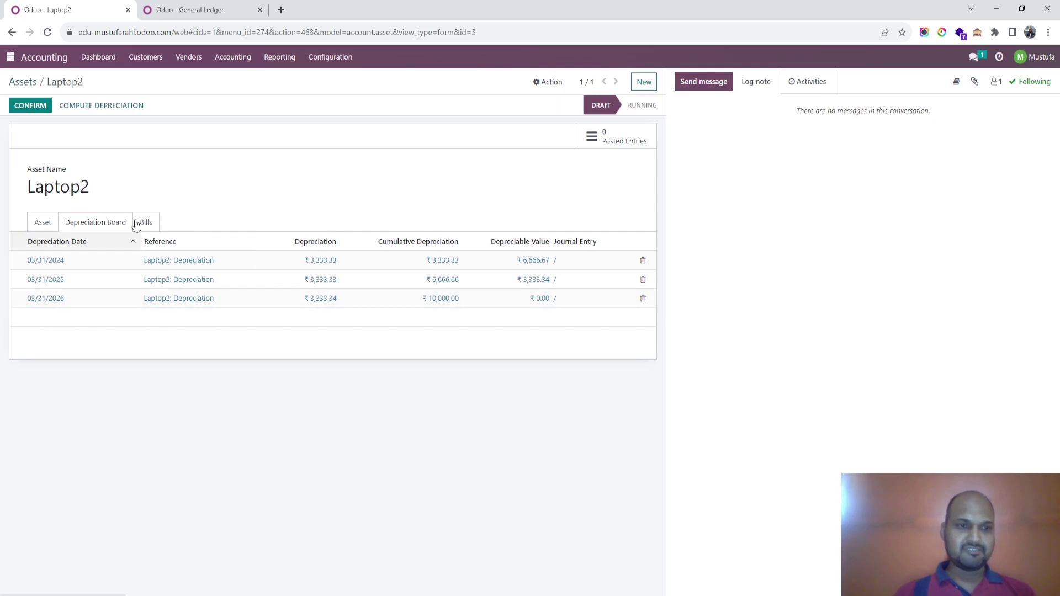
# Set the declining factor to 25% for Declining then Straight Line, then recompute and view the depreciation board.
pyautogui.click(44, 222)
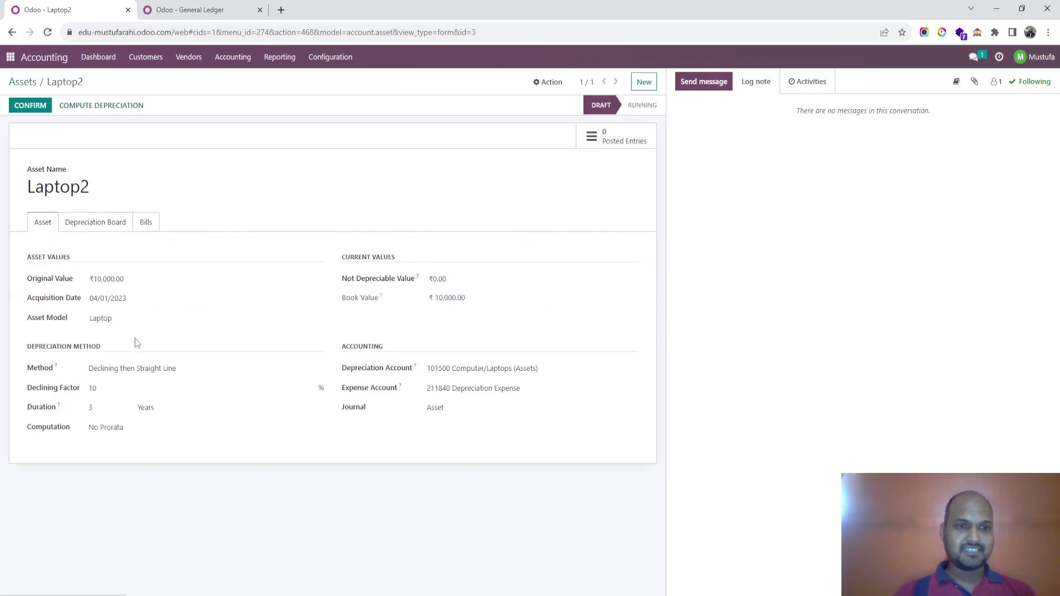
pyautogui.doubleClick(140, 388)
pyautogui.write('25')
pyautogui.press('Tab')
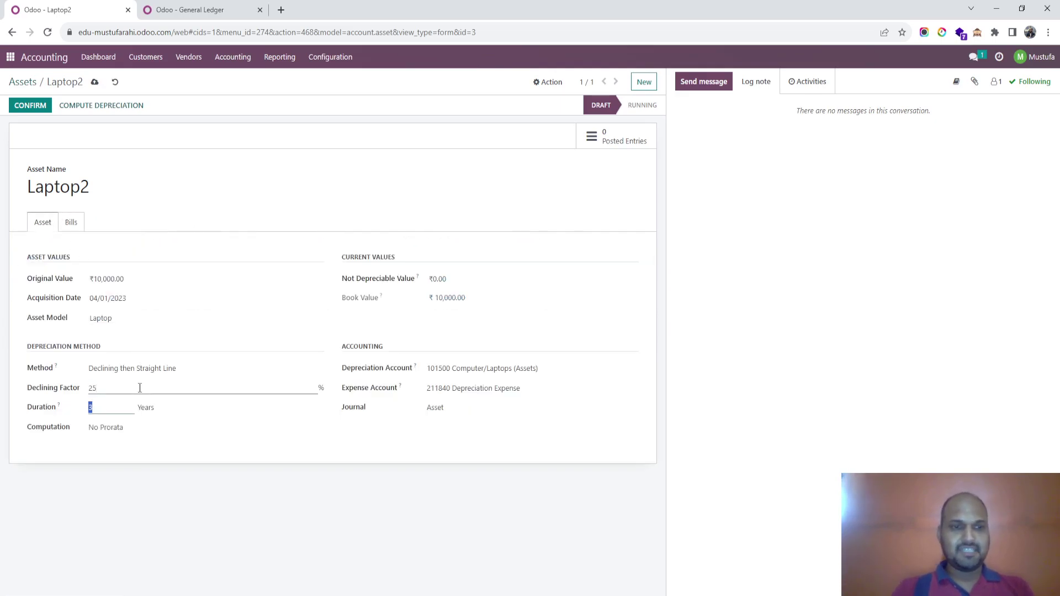
pyautogui.click(95, 83)
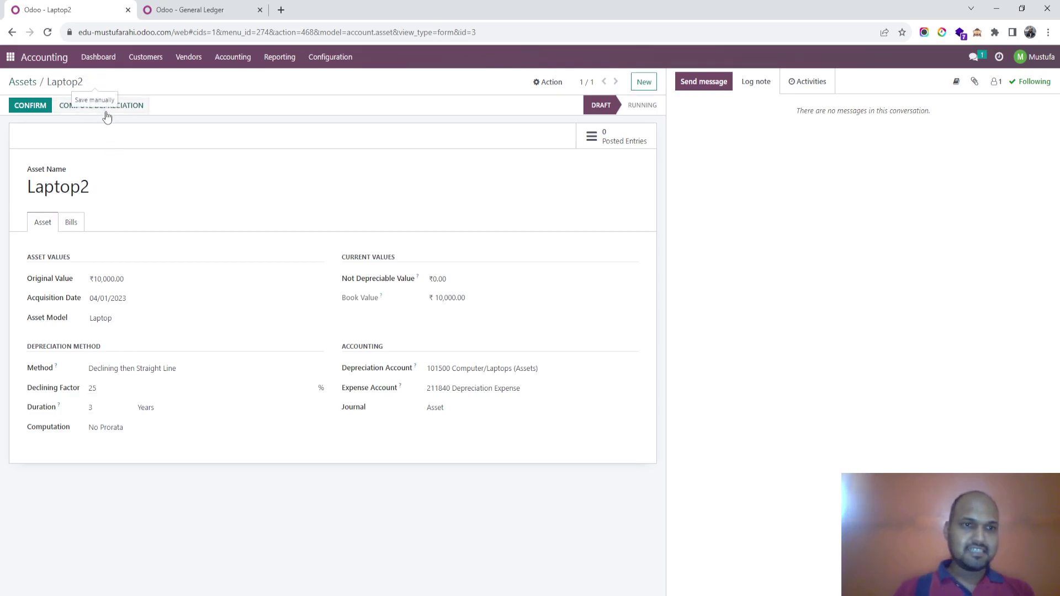
pyautogui.click(107, 108)
pyautogui.click(92, 221)
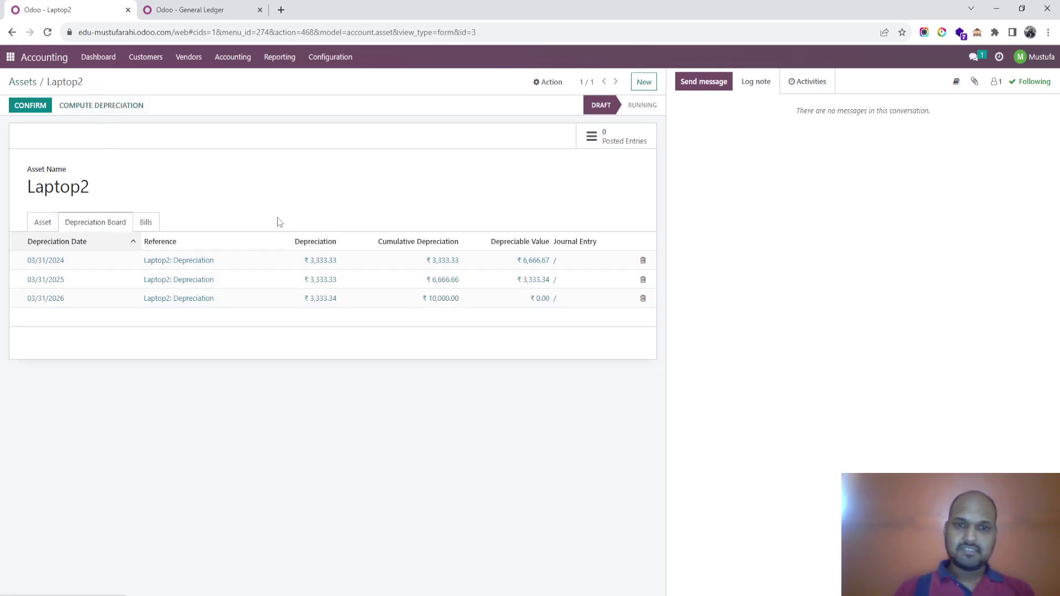
# Set the declining factor to 50% for Declining then Straight Line, recompute the depreciation and review Laptop2's board.
pyautogui.click(43, 222)
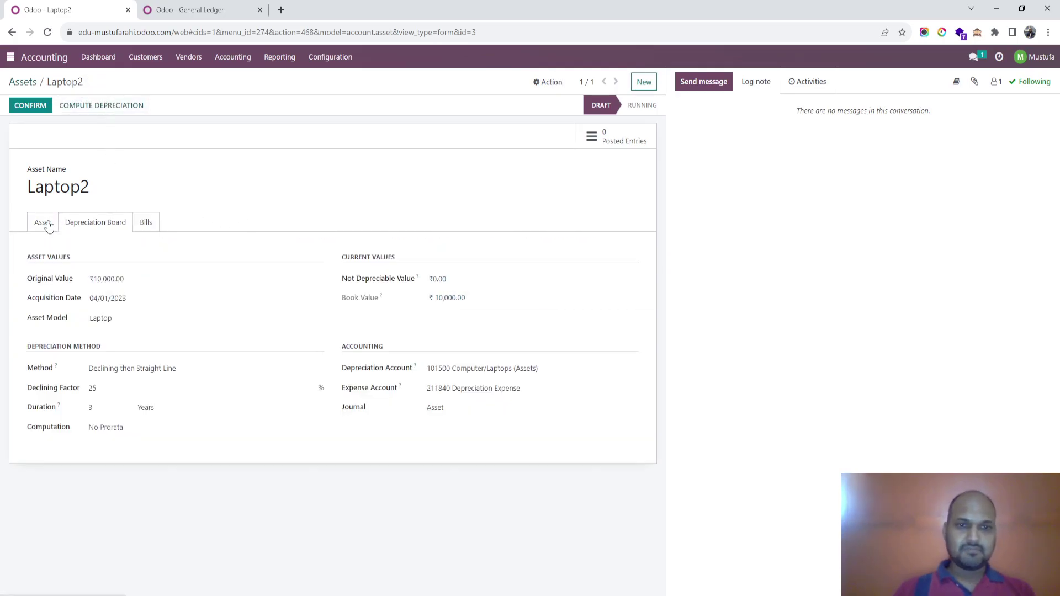
pyautogui.click(147, 388)
pyautogui.doubleClick(147, 388)
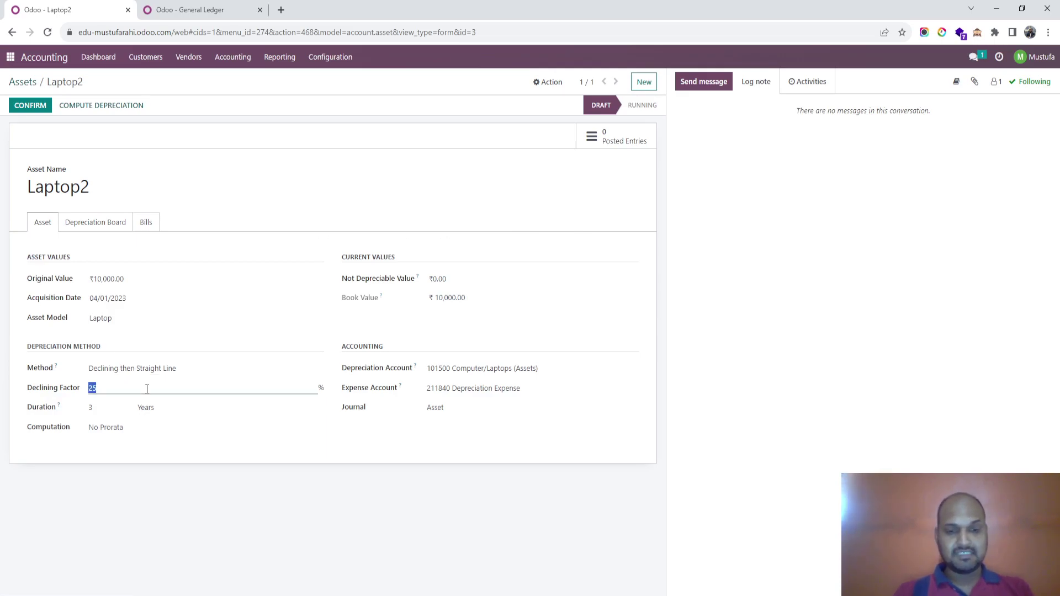
pyautogui.write('50')
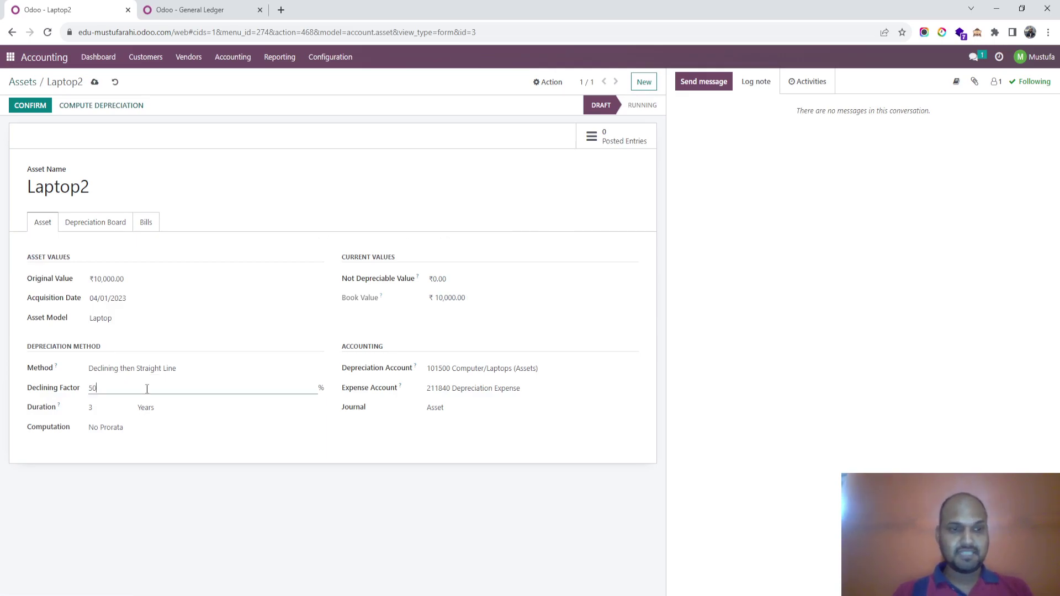
pyautogui.click(100, 105)
pyautogui.click(84, 225)
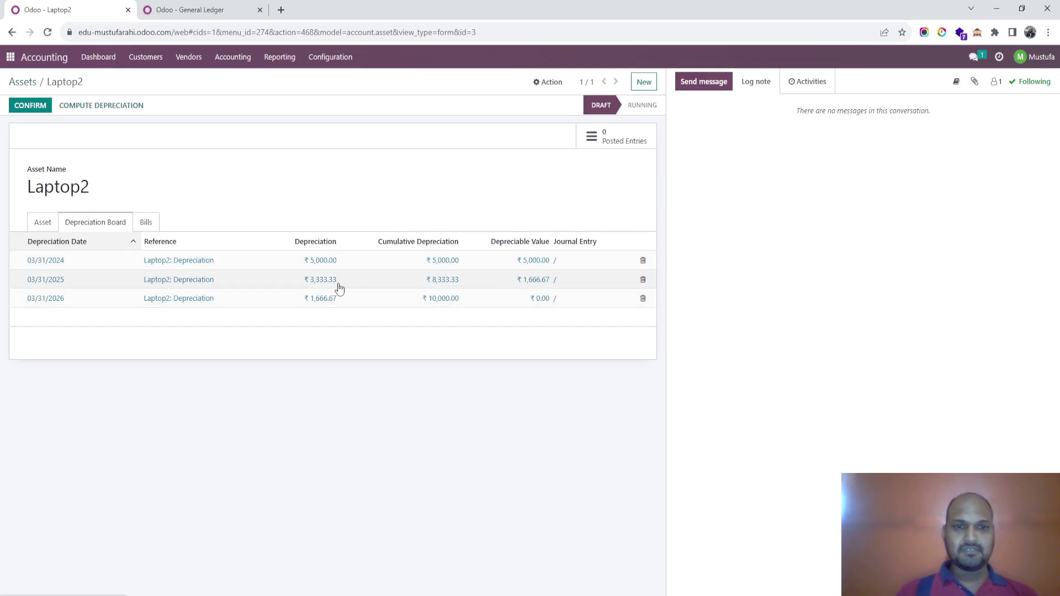
pyautogui.click(31, 226)
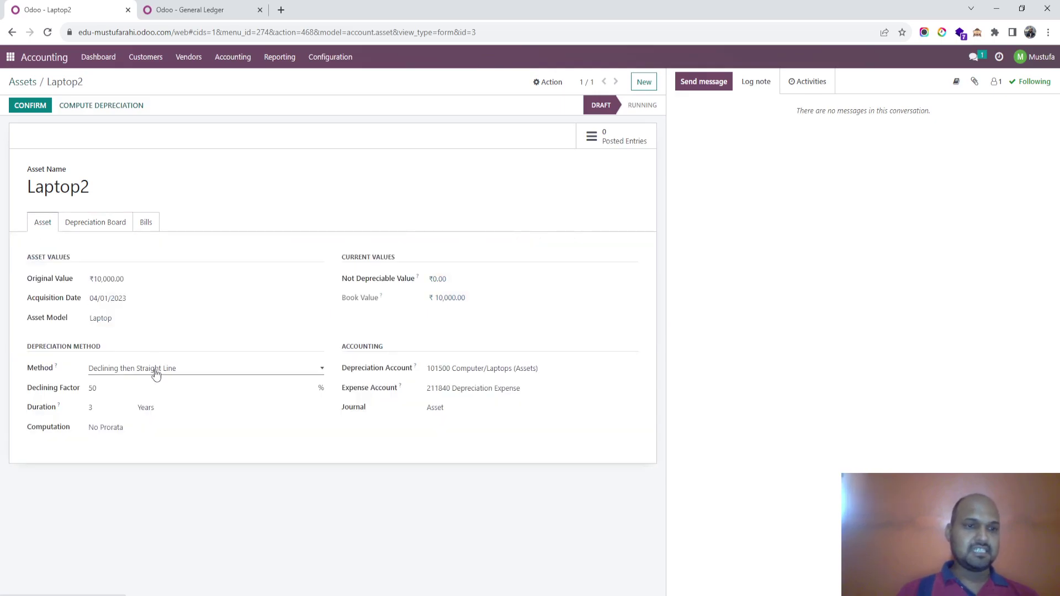
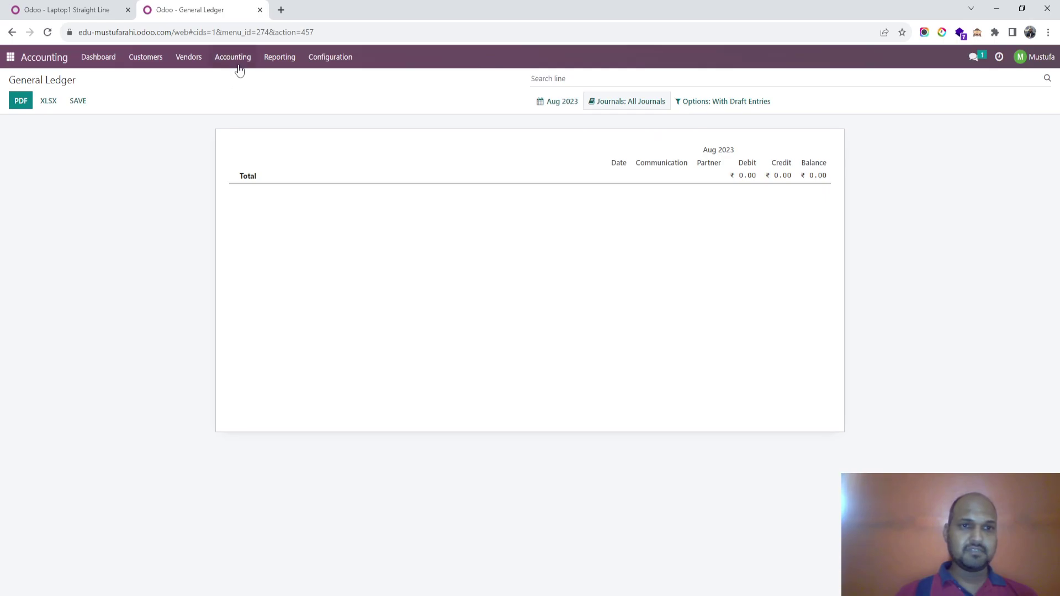
# Open the journal entries list and remove its default filter to examine the entries for both laptop assets.
pyautogui.click(240, 62)
pyautogui.click(251, 93)
pyautogui.press('BackSpace')
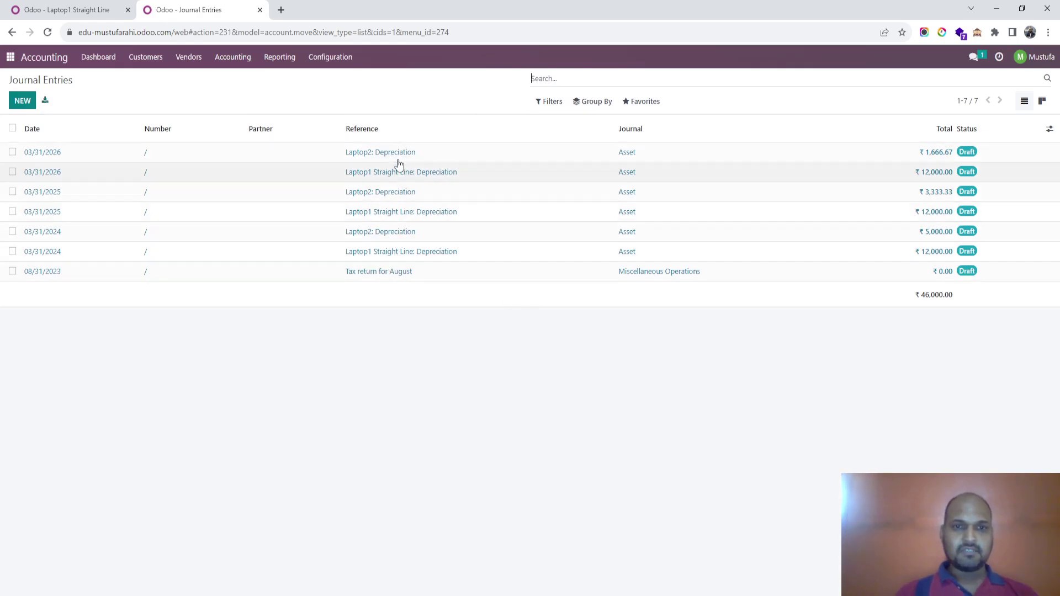
# Start a Re-evaluate modification of the Laptop1 Straight Line asset with a depreciable amount of 48,000 and a duration of 4 years.
pyautogui.click(95, 12)
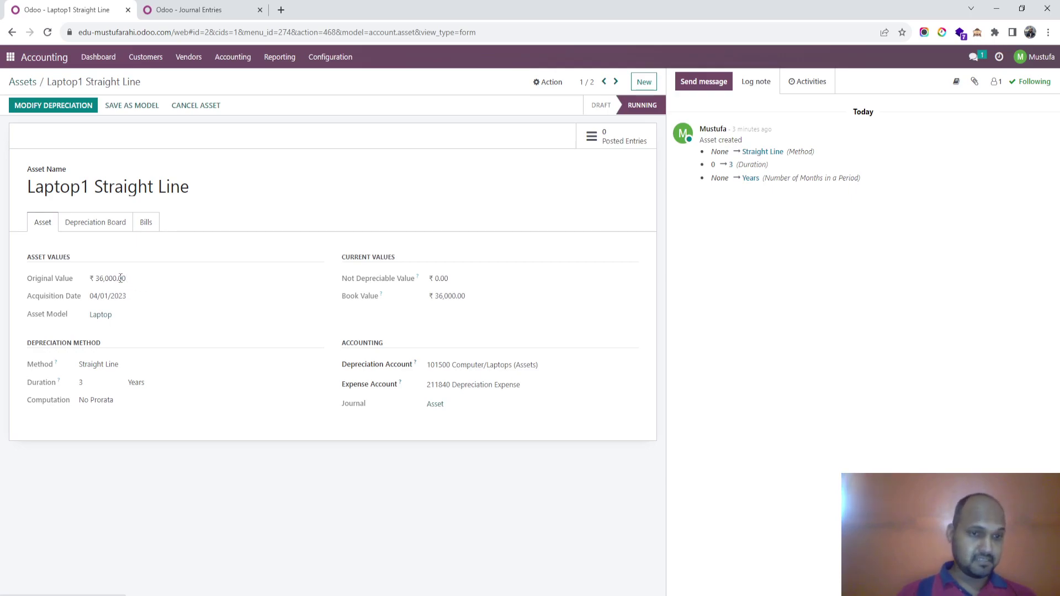
pyautogui.click(47, 104)
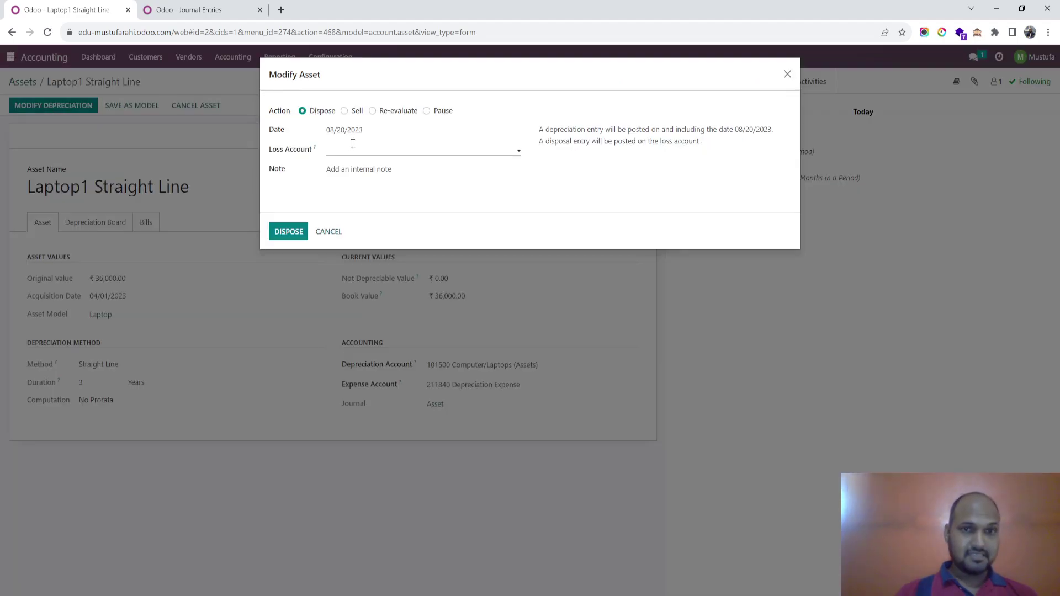
pyautogui.click(400, 113)
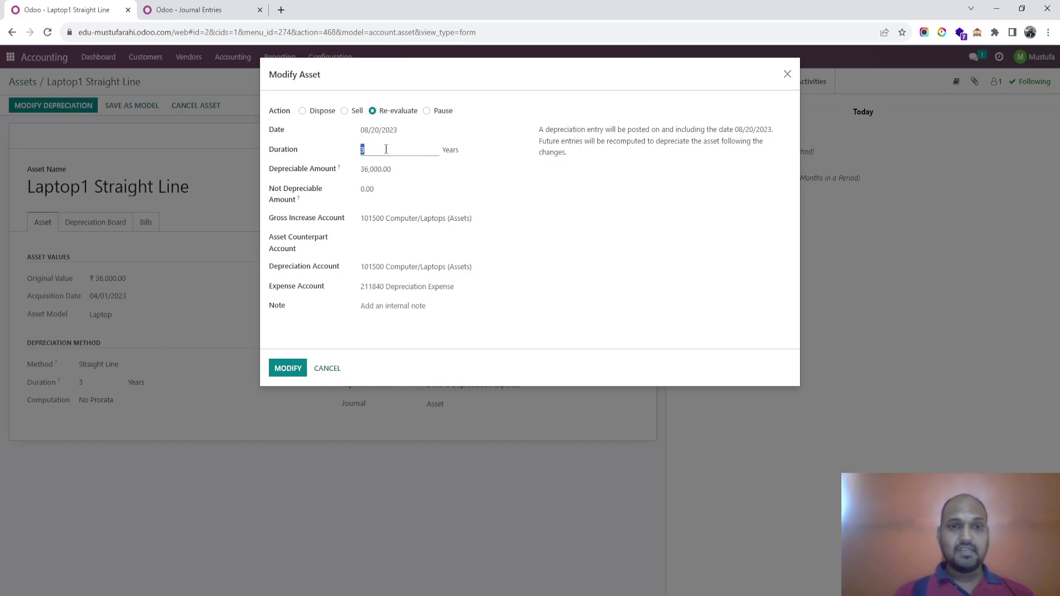
pyautogui.click(402, 172)
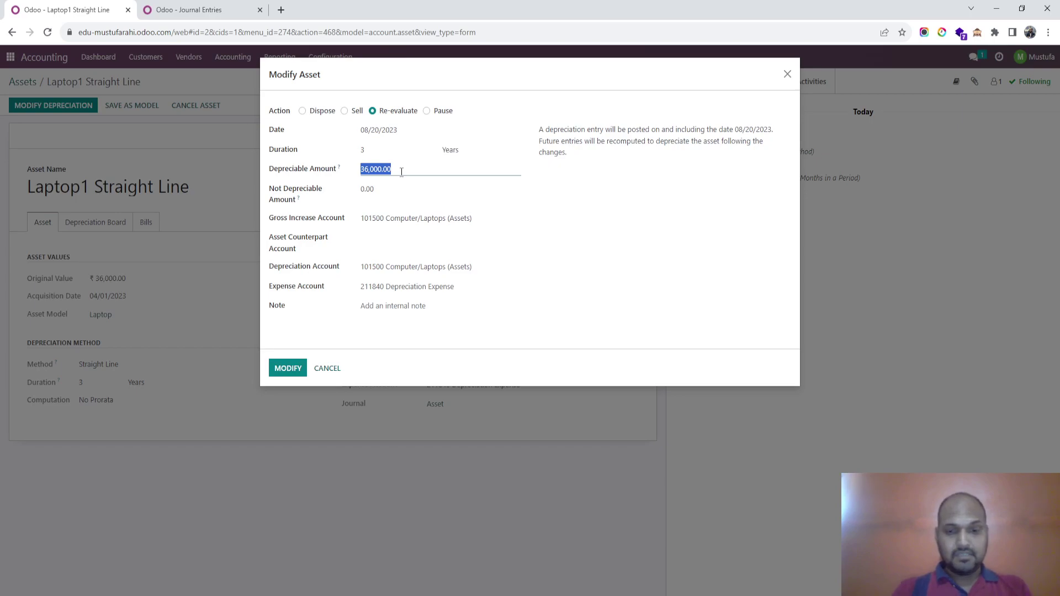
pyautogui.write('48000')
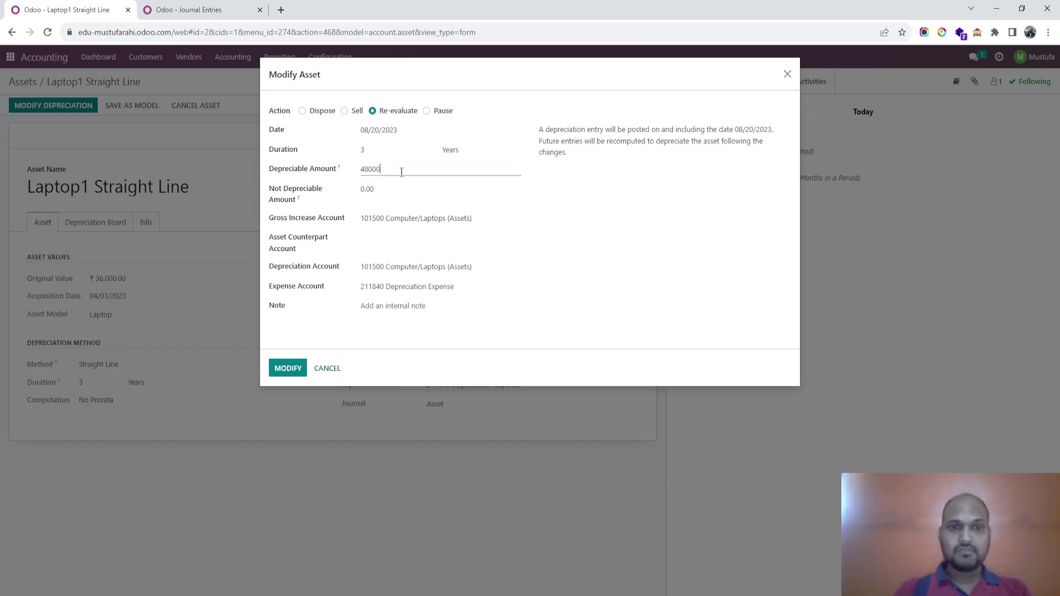
pyautogui.click(390, 153)
pyautogui.write('4')
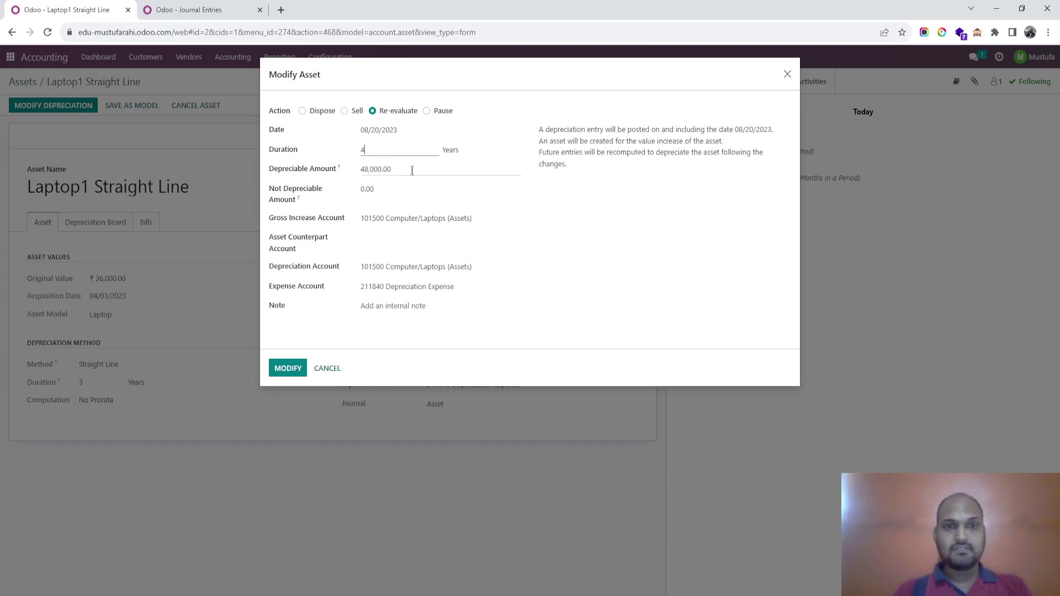
pyautogui.press('Tab')
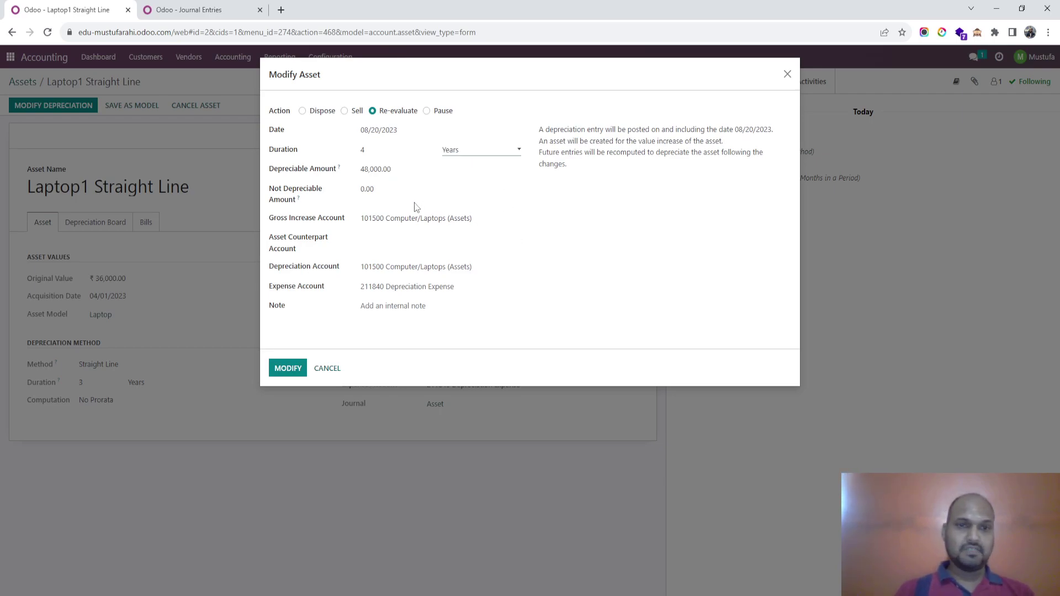
# Try to apply the re-evaluation with 211840 Depreciation Expense as asset counterpart account and the note "Repaired Product".
pyautogui.click(412, 236)
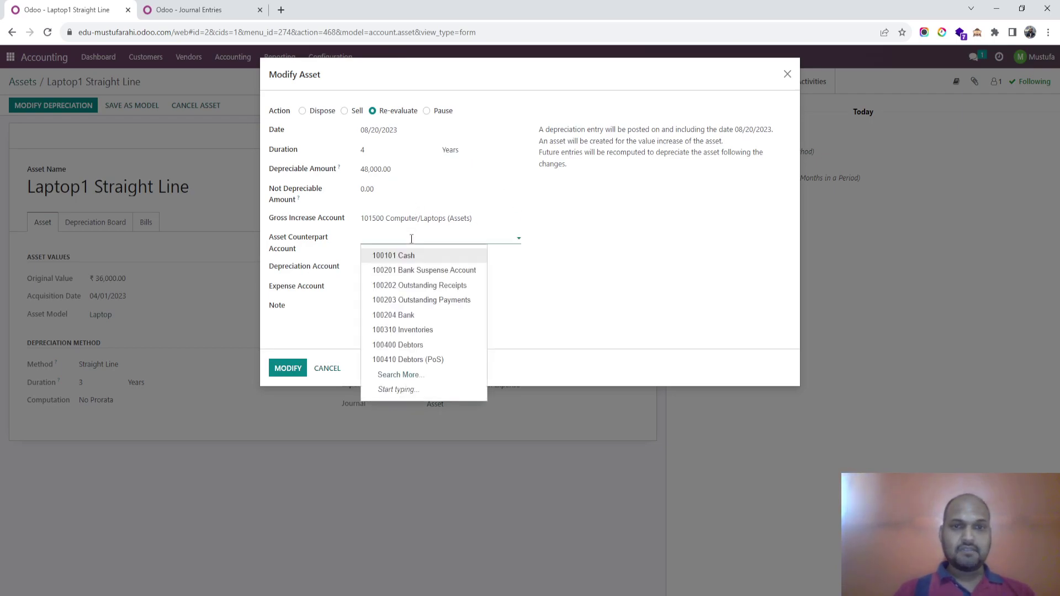
pyautogui.click(577, 268)
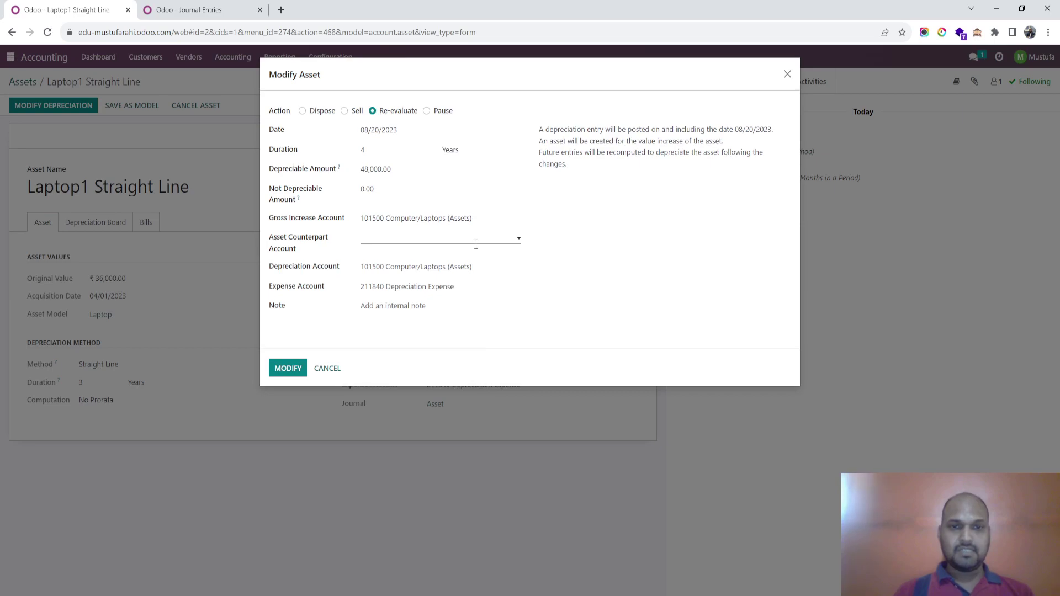
pyautogui.click(476, 241)
pyautogui.write('de')
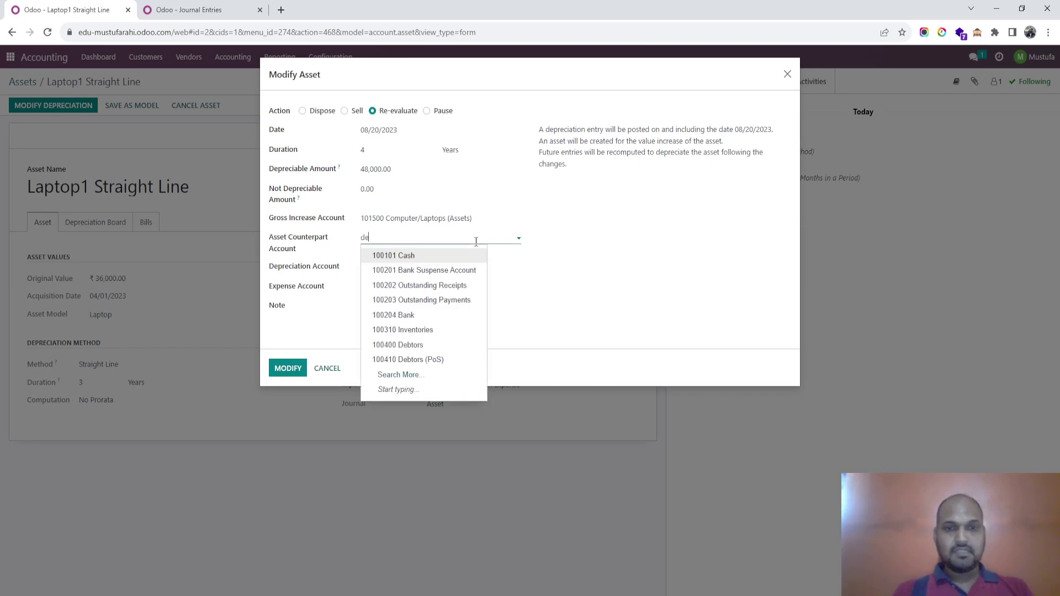
pyautogui.write('p')
pyautogui.click(466, 272)
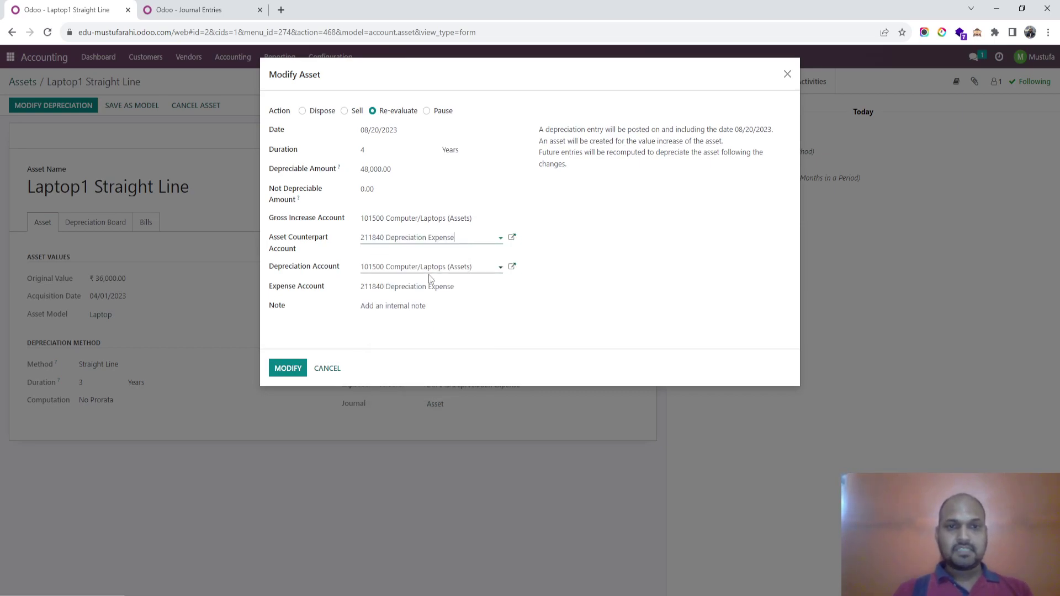
pyautogui.click(393, 308)
pyautogui.write('Re')
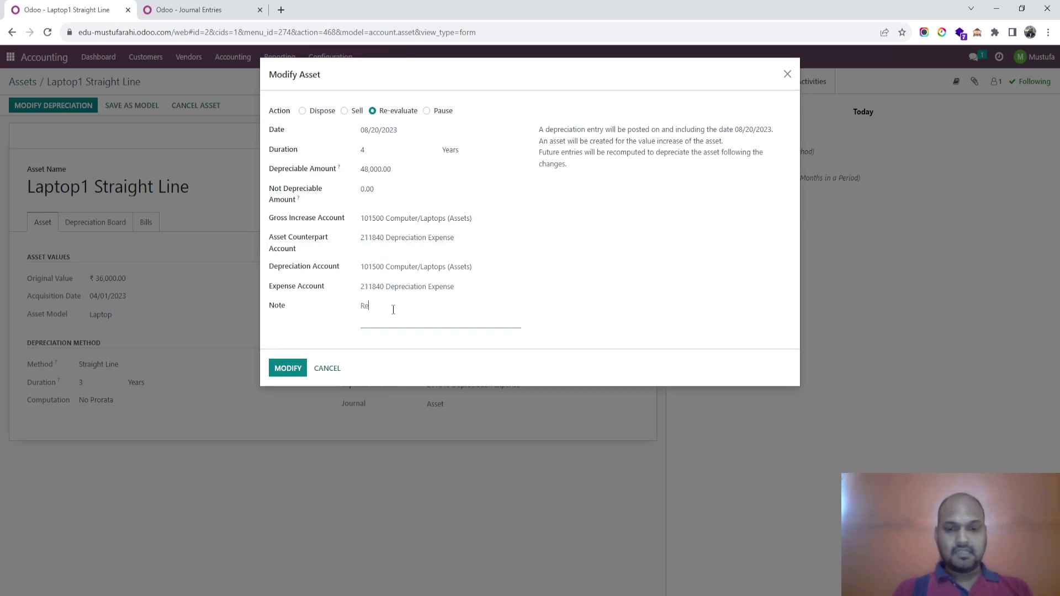
pyautogui.write('paired Product')
pyautogui.click(294, 369)
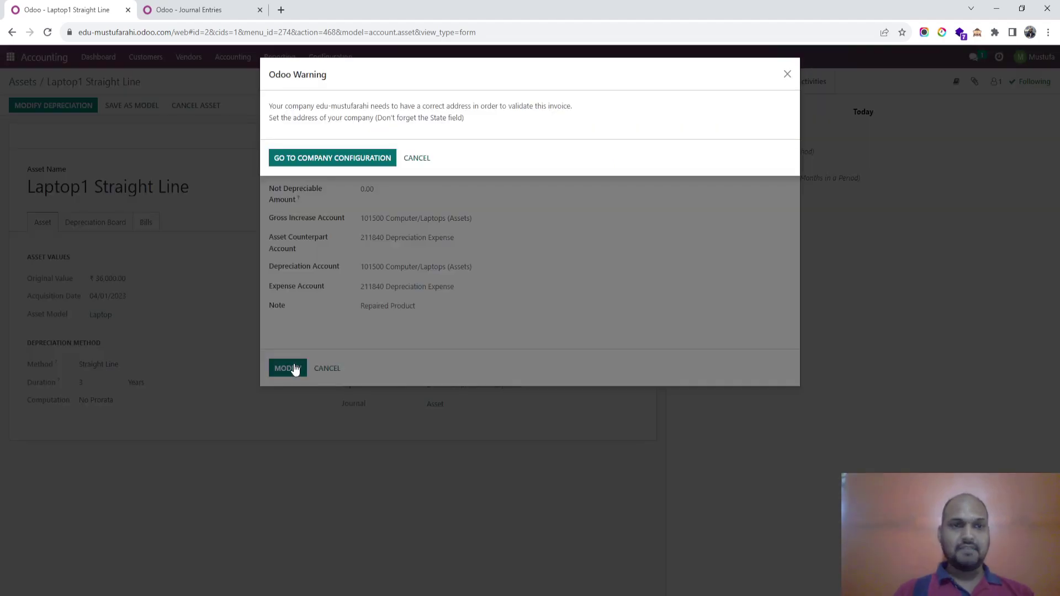
# Open the company configuration, fill in the state and ZIP code of the company address, and save the record.
pyautogui.click(364, 159)
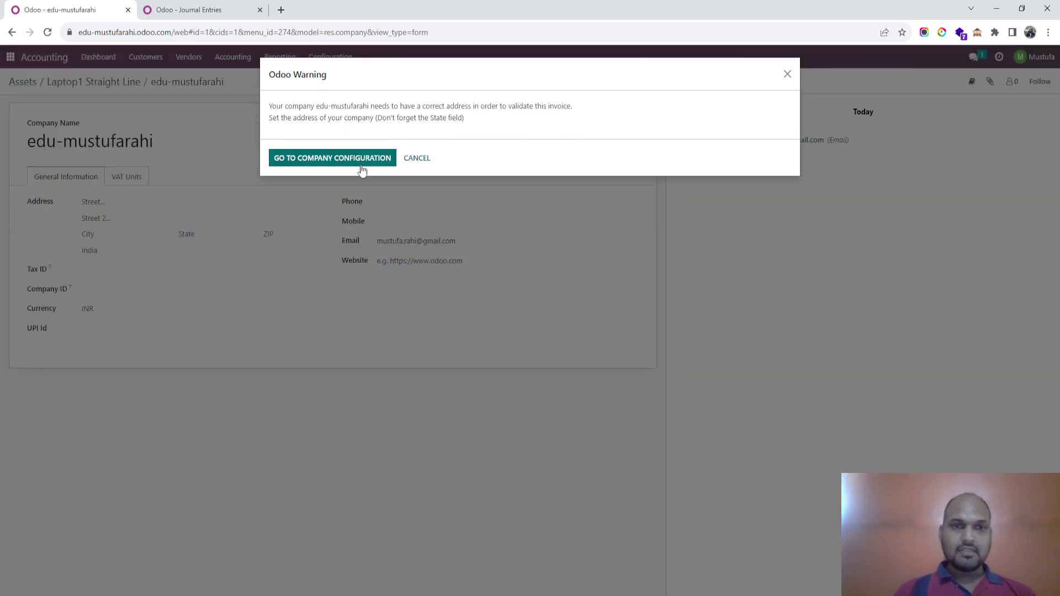
pyautogui.click(417, 159)
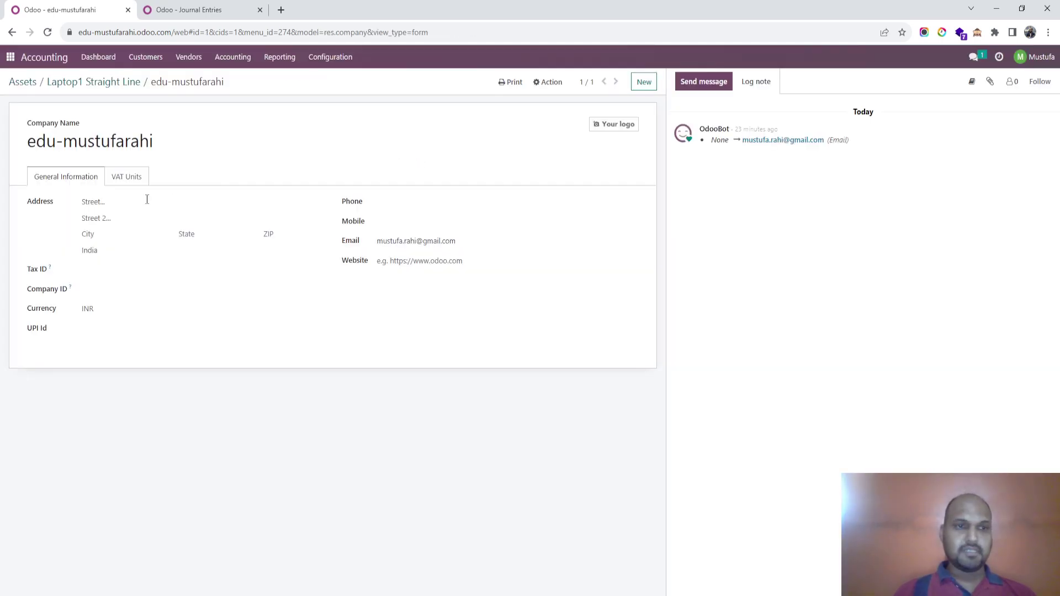
pyautogui.click(128, 248)
pyautogui.click(122, 236)
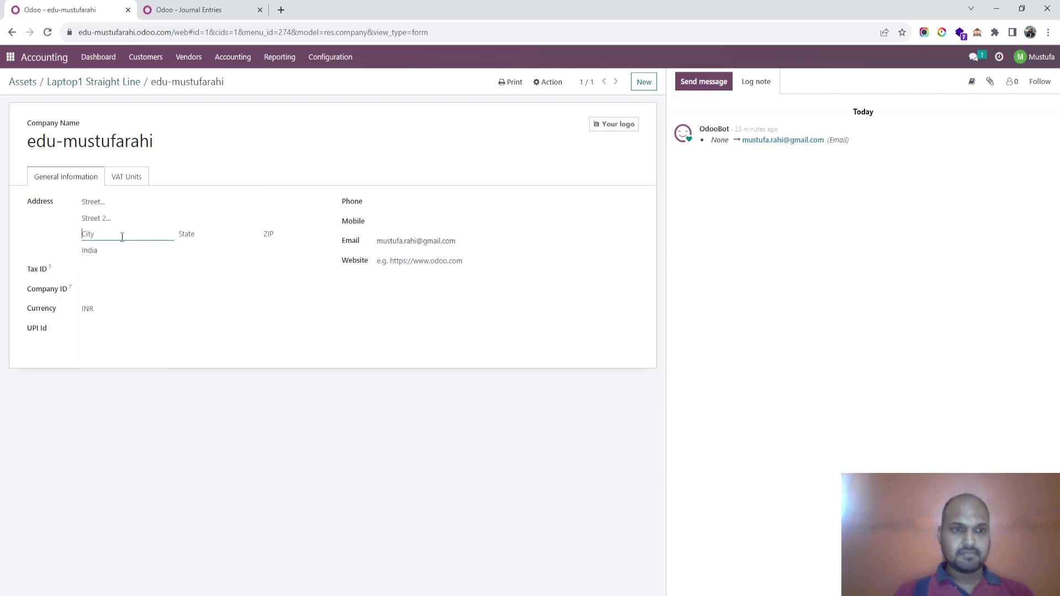
pyautogui.click(223, 234)
pyautogui.write('guj')
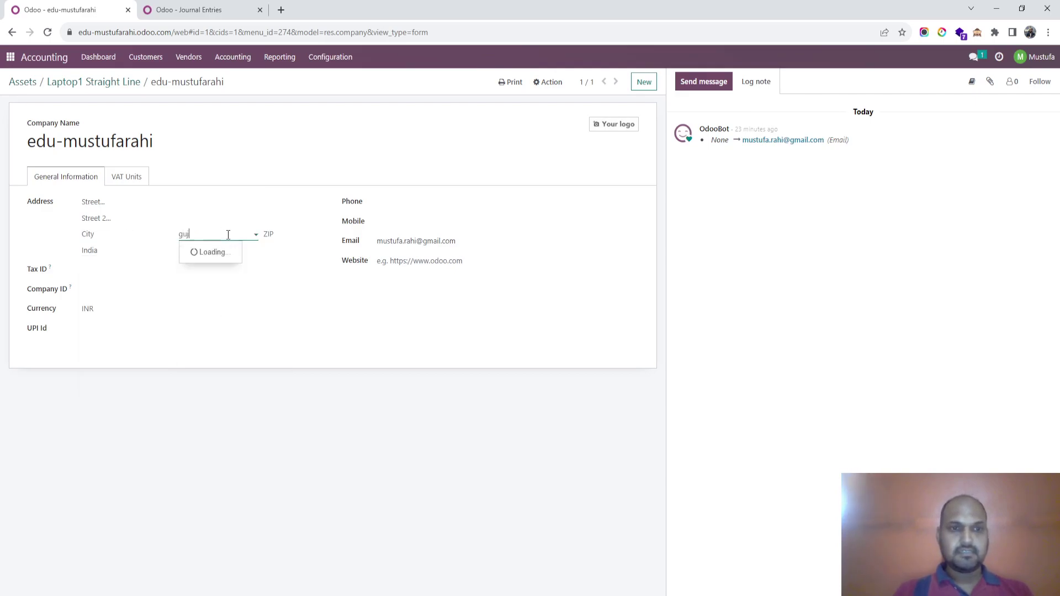
pyautogui.click(235, 252)
pyautogui.click(281, 236)
pyautogui.write('3')
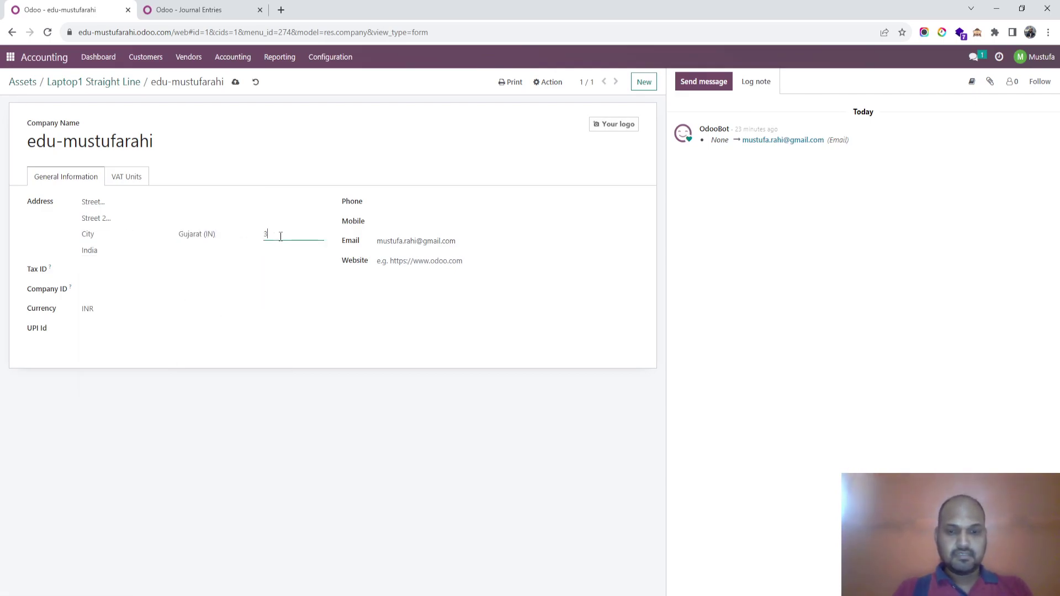
pyautogui.write('82440')
pyautogui.click(235, 82)
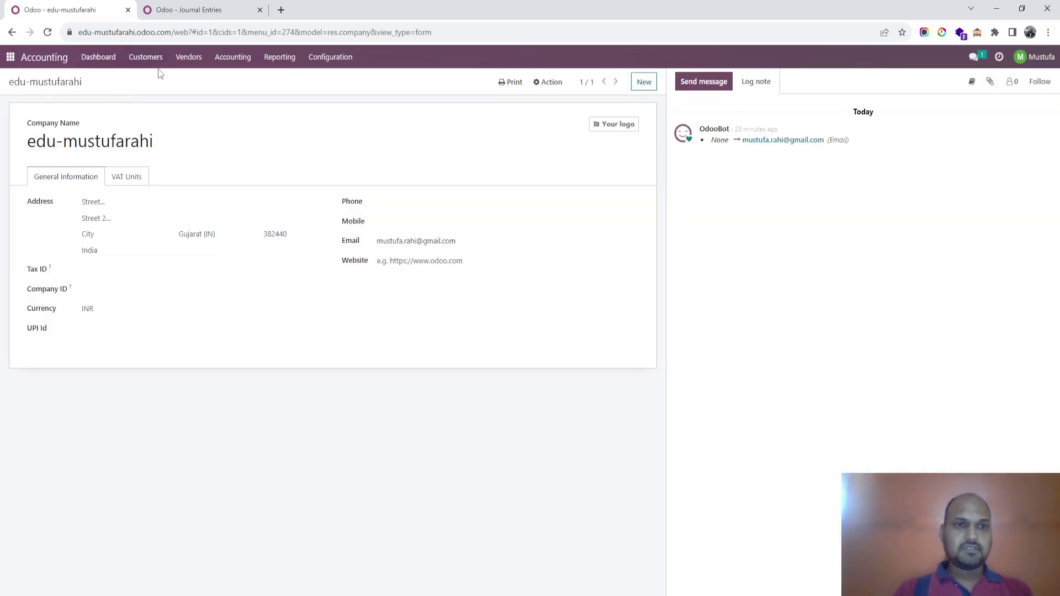
# Reopen the Laptop1 Straight Line asset and enter a re-evaluation with a duration of 4 years and a depreciable amount of 48,000.
pyautogui.click(218, 59)
pyautogui.click(235, 154)
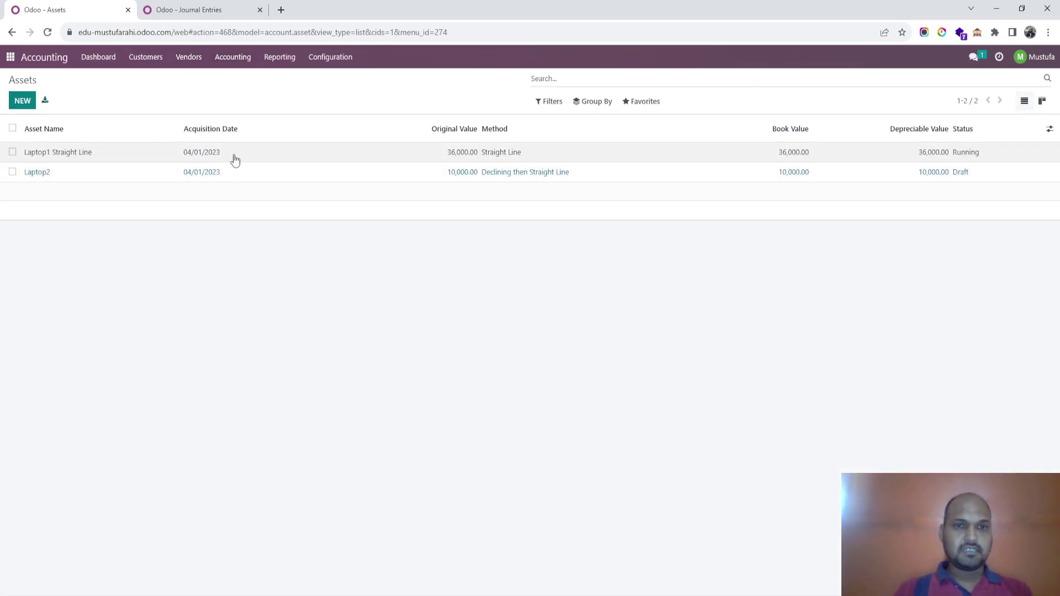
pyautogui.click(234, 158)
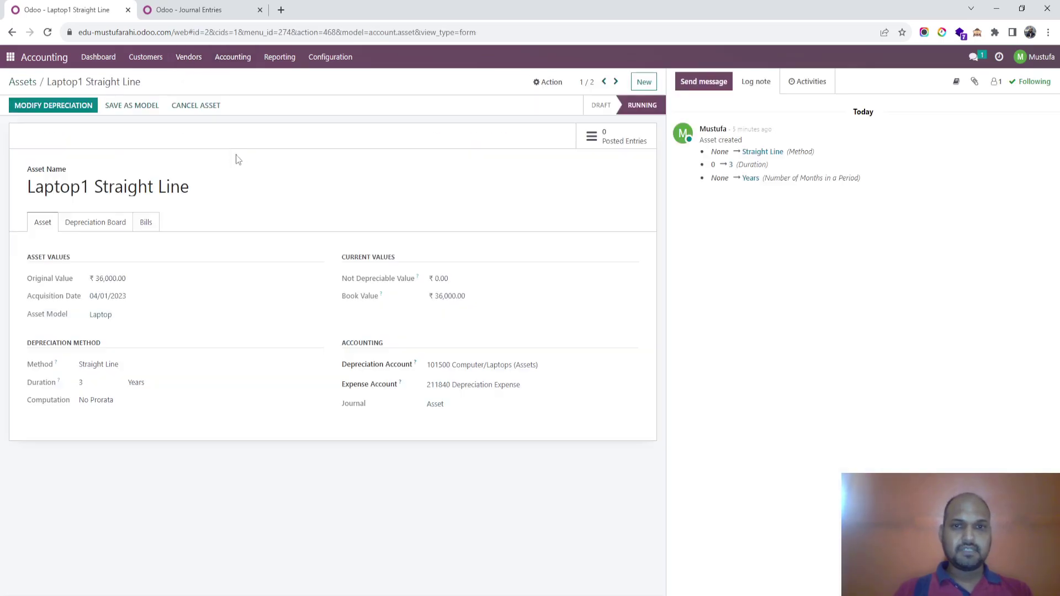
pyautogui.click(65, 107)
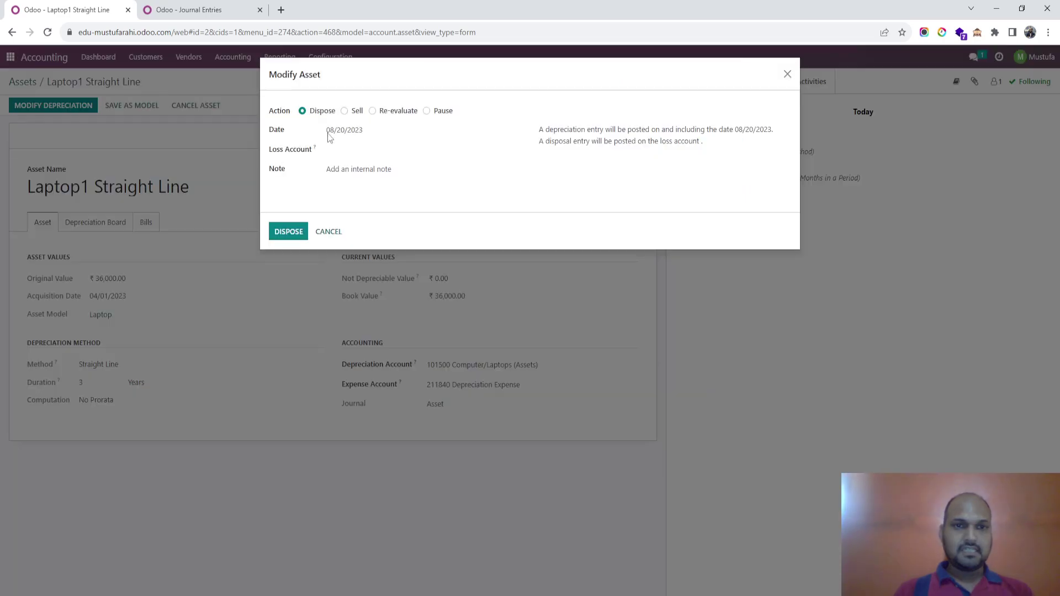
pyautogui.click(393, 112)
pyautogui.doubleClick(378, 145)
pyautogui.write('4')
pyautogui.press('Tab')
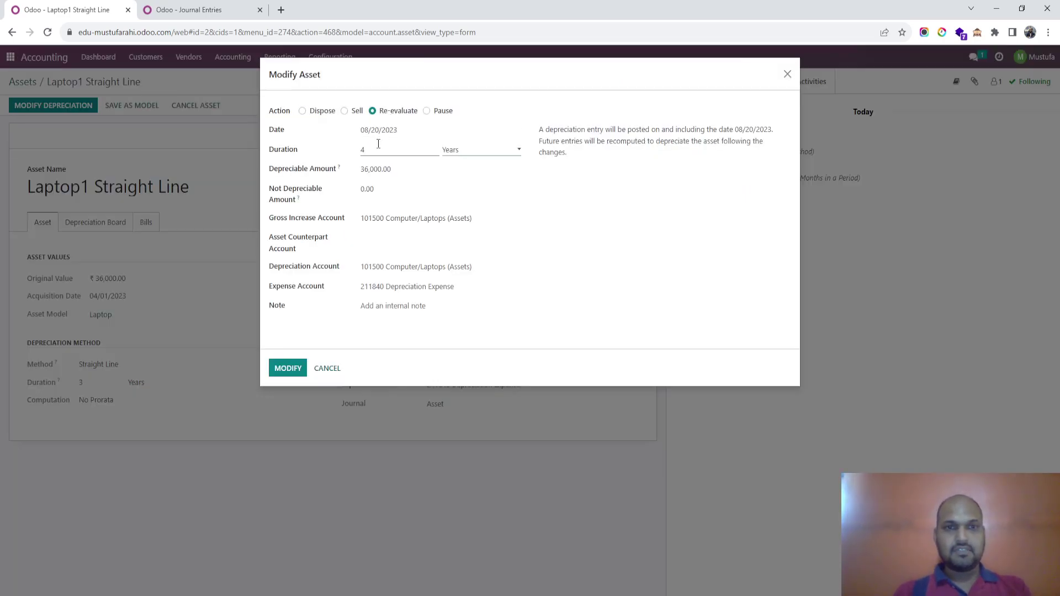
pyautogui.doubleClick(407, 170)
pyautogui.write('48000')
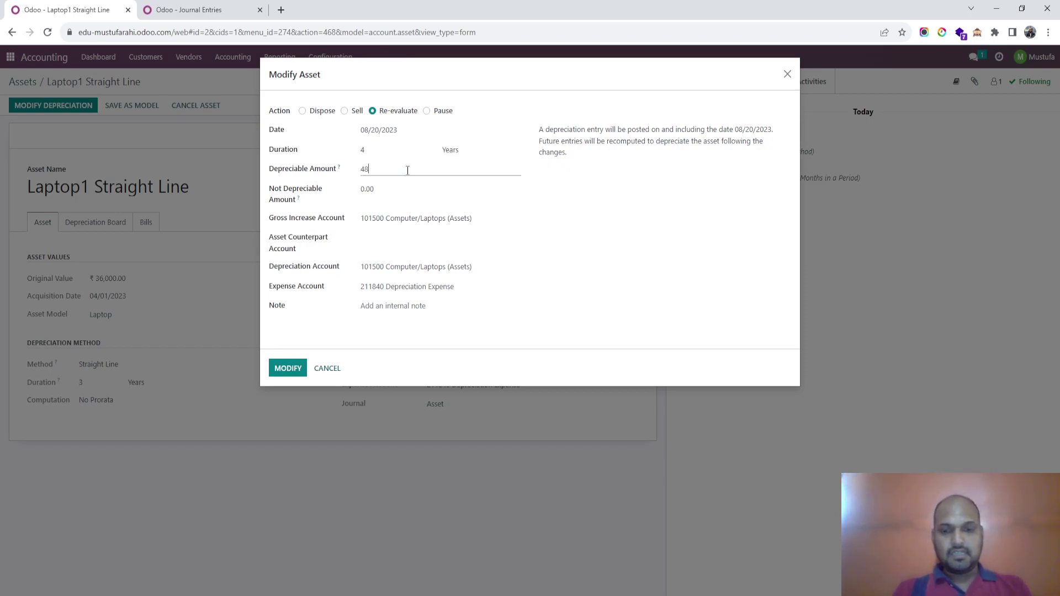
pyautogui.click(534, 256)
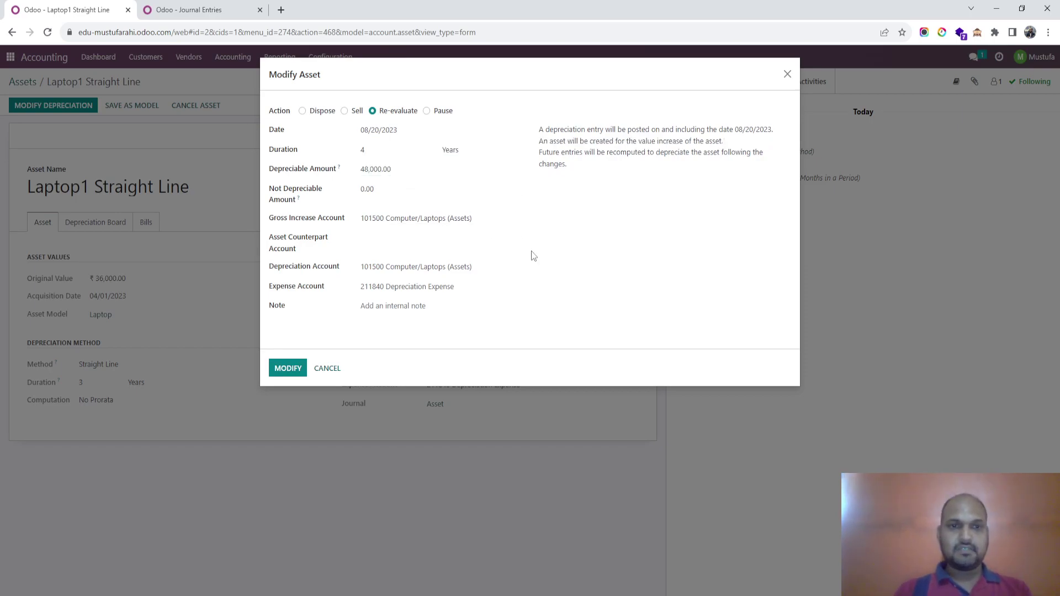
# Apply the re-evaluation with 211840 Depreciation Expense as asset counterpart account and the note "Repaired Product".
pyautogui.click(432, 243)
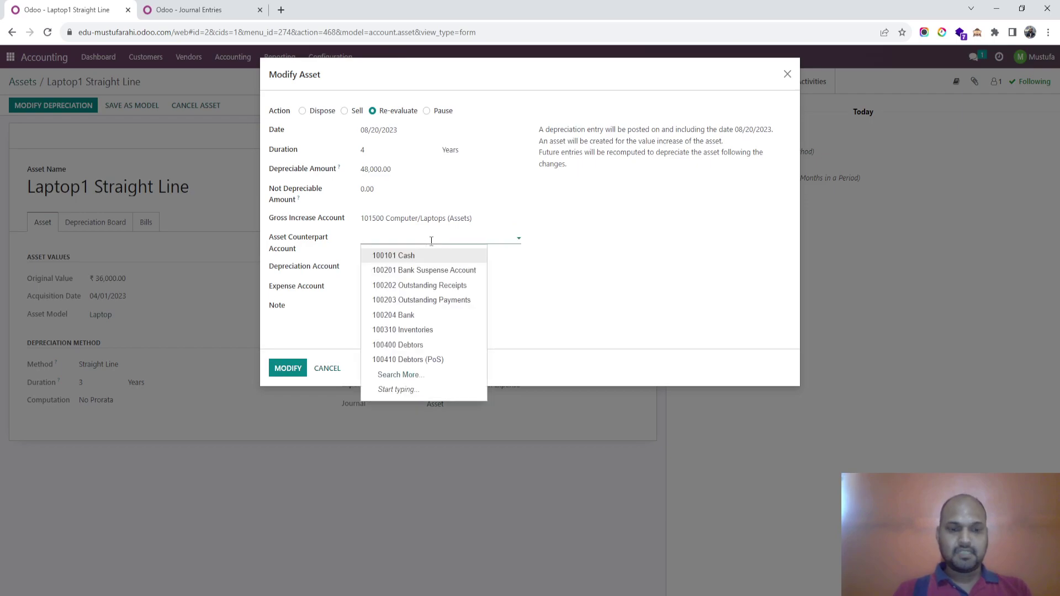
pyautogui.write('dep')
pyautogui.click(432, 256)
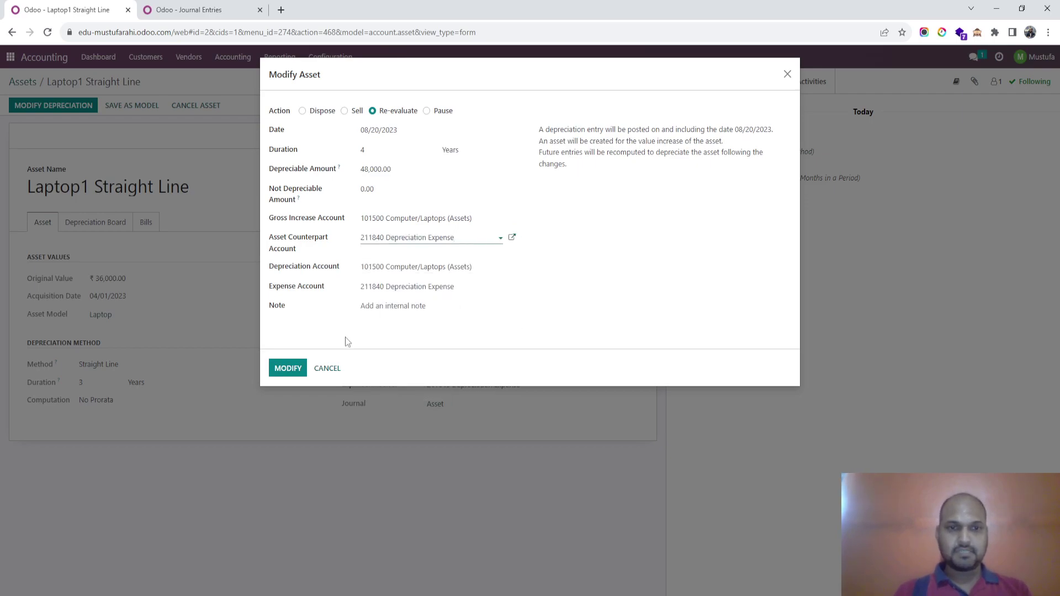
pyautogui.click(377, 313)
pyautogui.write('Repaired Product')
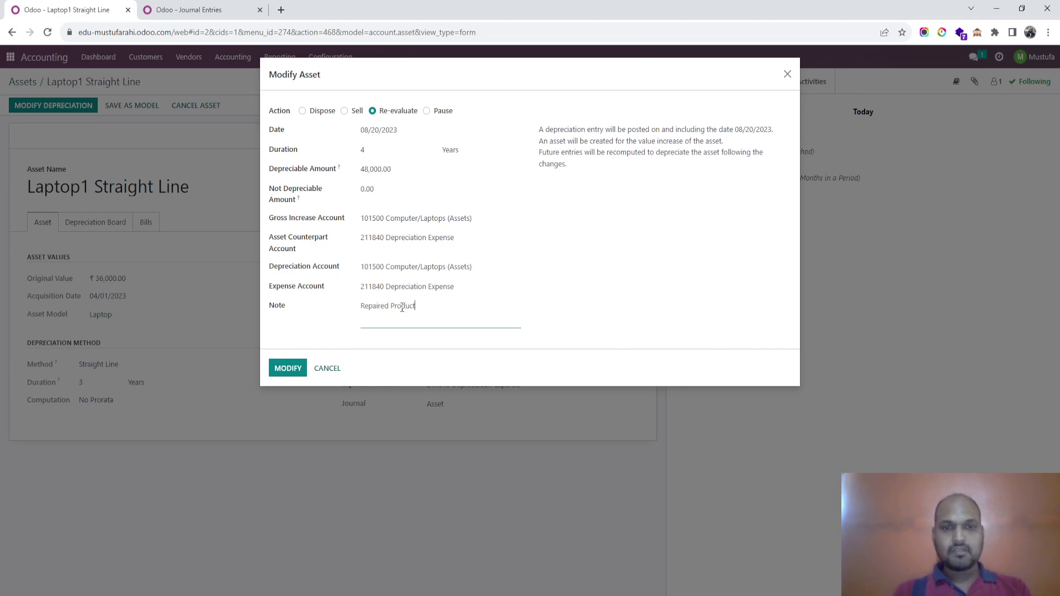
pyautogui.click(281, 365)
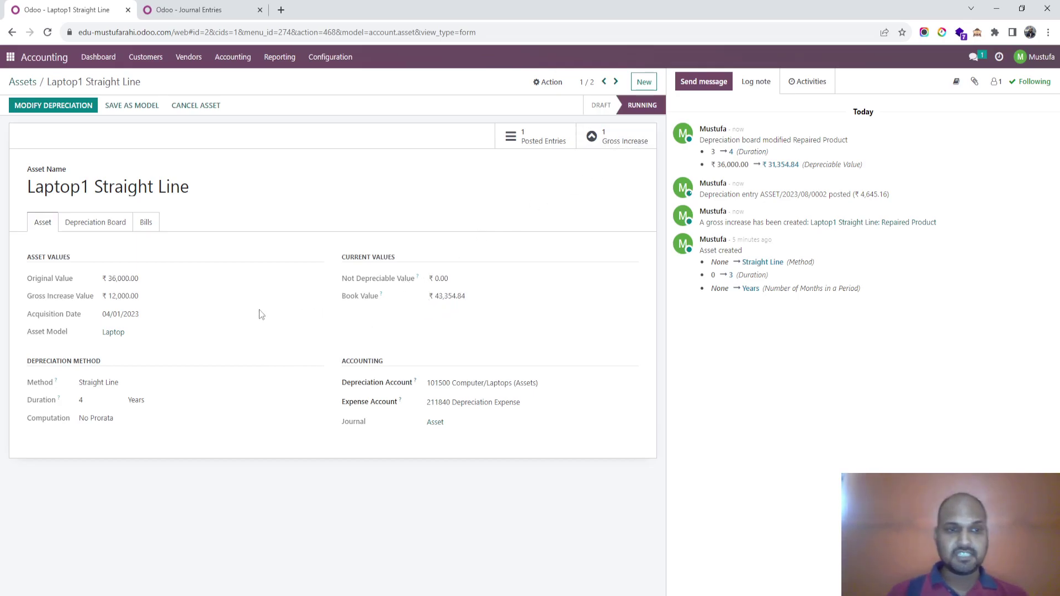
# Compare the recalculated depreciation board of the Laptop1 Straight Line asset with its original and gross increase values.
pyautogui.click(105, 221)
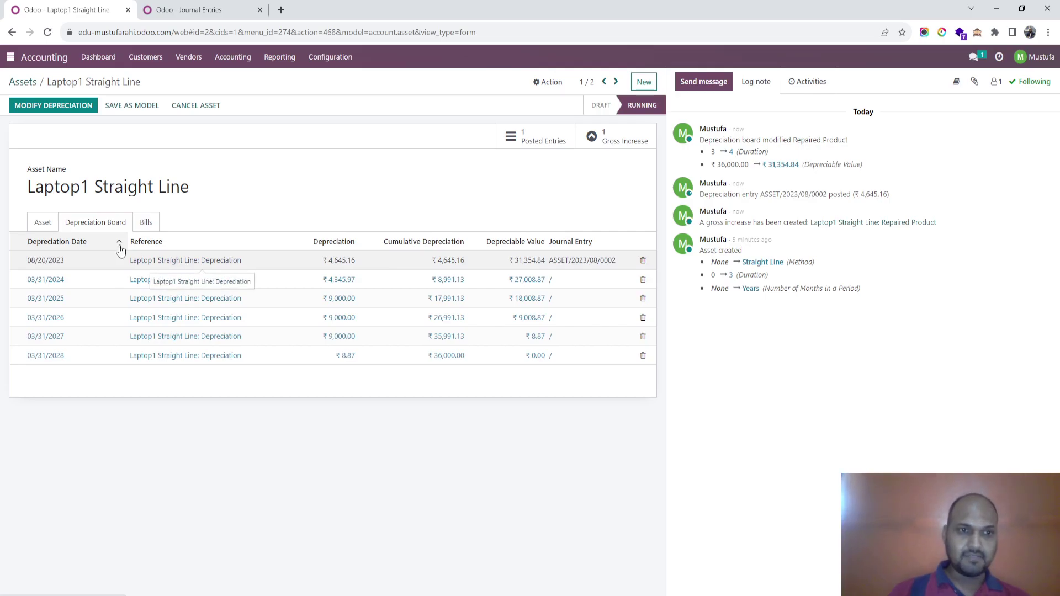
pyautogui.click(41, 226)
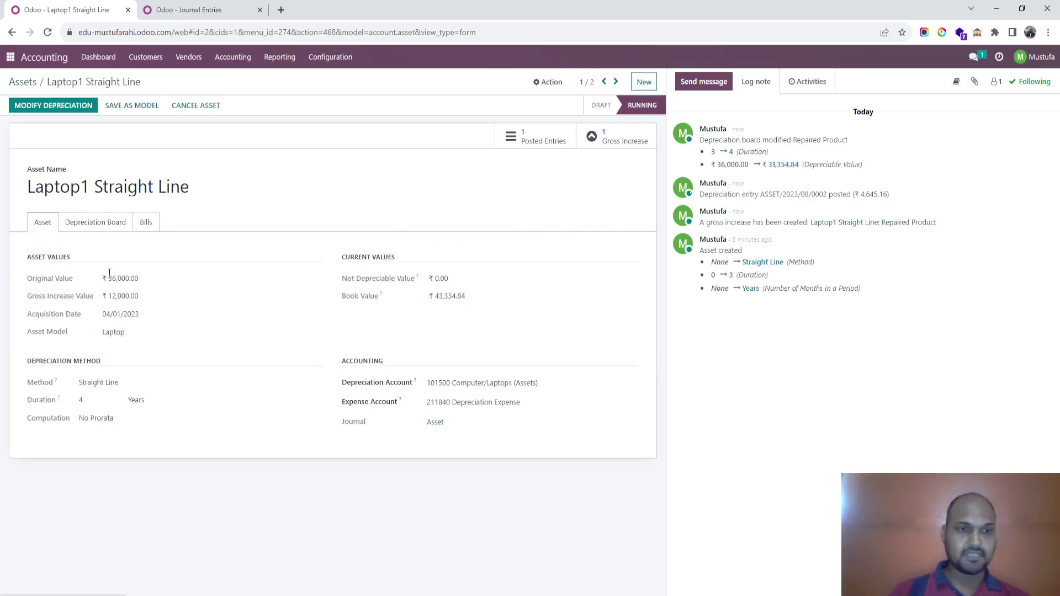
pyautogui.click(102, 226)
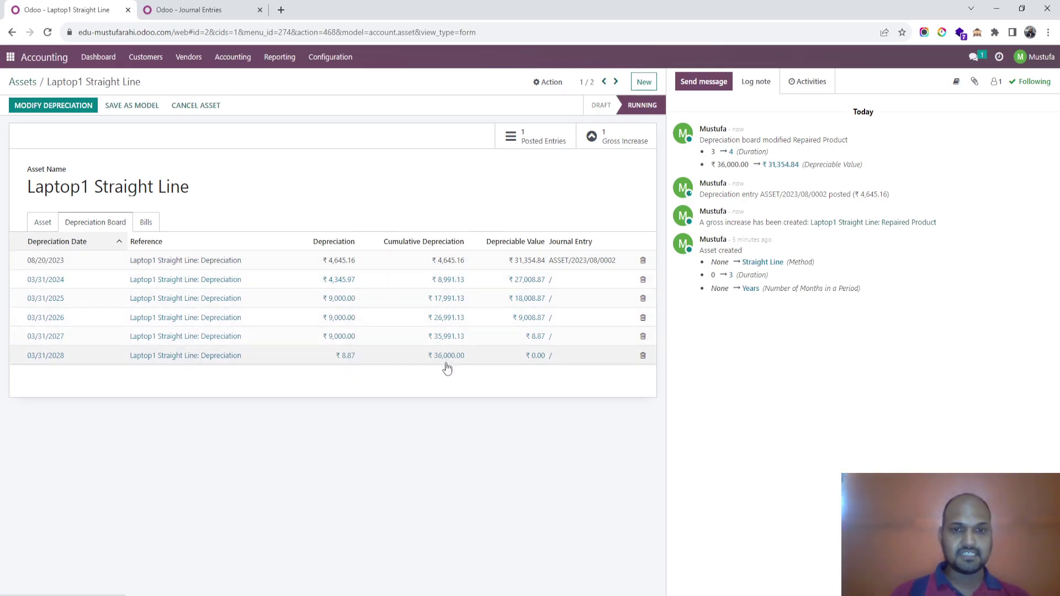
# Open the gross increase asset linked to Laptop1 Straight Line and review its depreciation board and asset values.
pyautogui.click(617, 143)
pyautogui.click(442, 158)
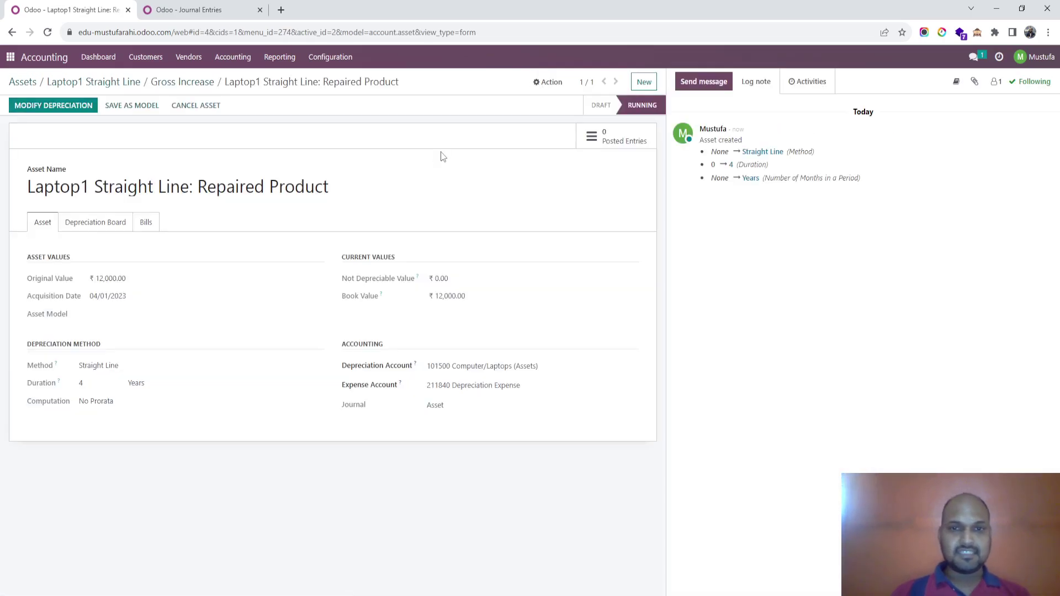
pyautogui.click(119, 227)
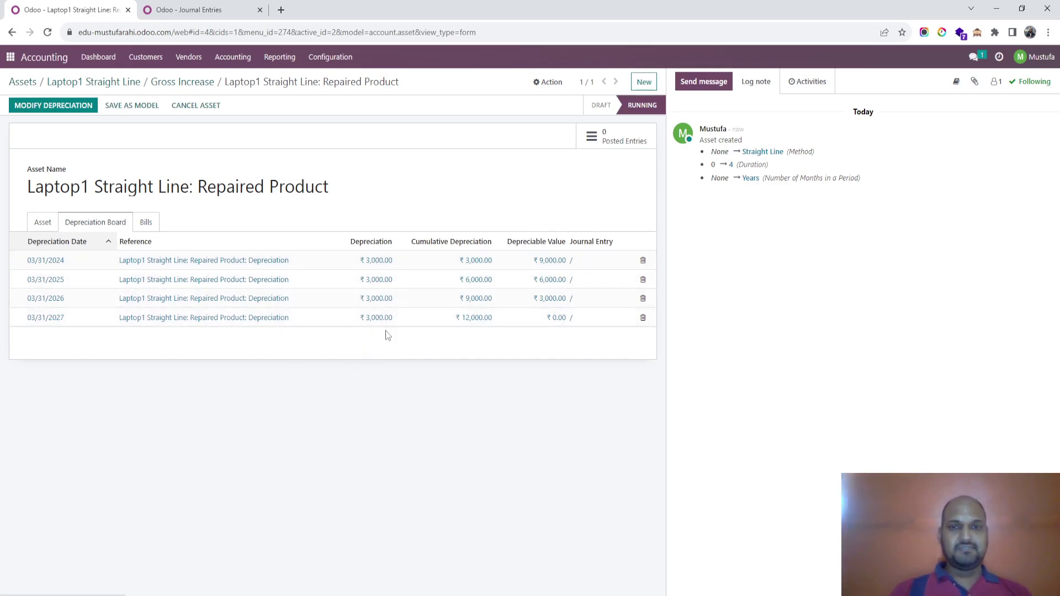
pyautogui.click(44, 222)
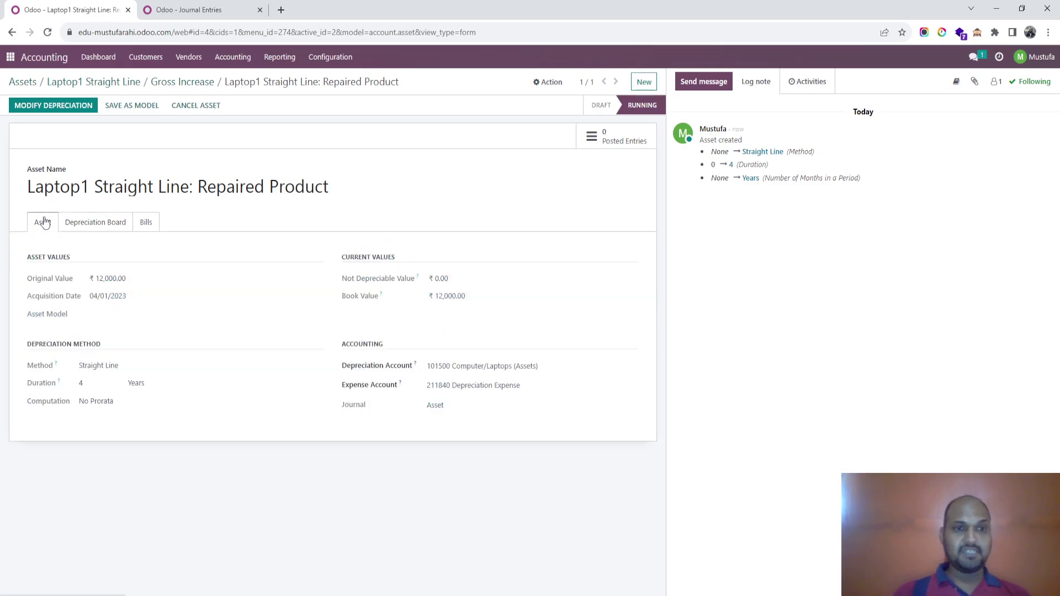
# Check the journal entries in the other browser tab, and view the Balance Sheet with Plus Fixed Assets expanded.
pyautogui.click(193, 11)
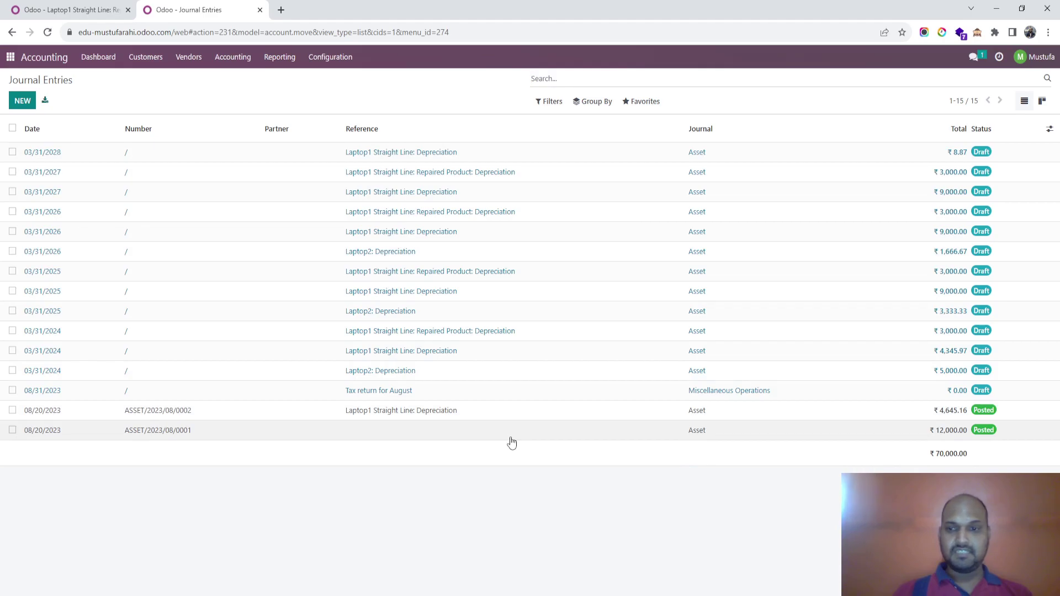
pyautogui.click(279, 58)
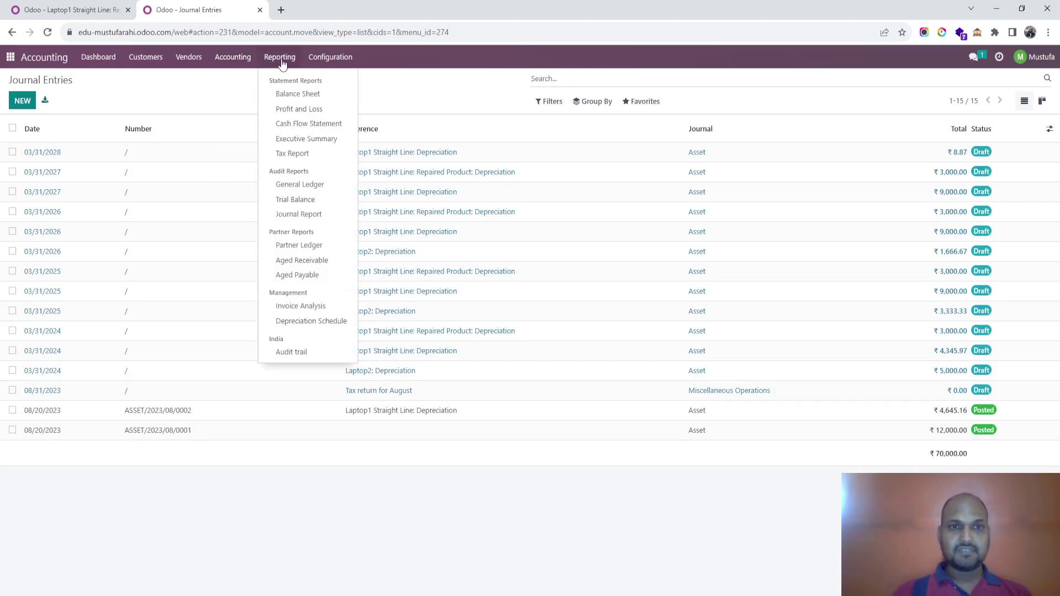
pyautogui.click(297, 96)
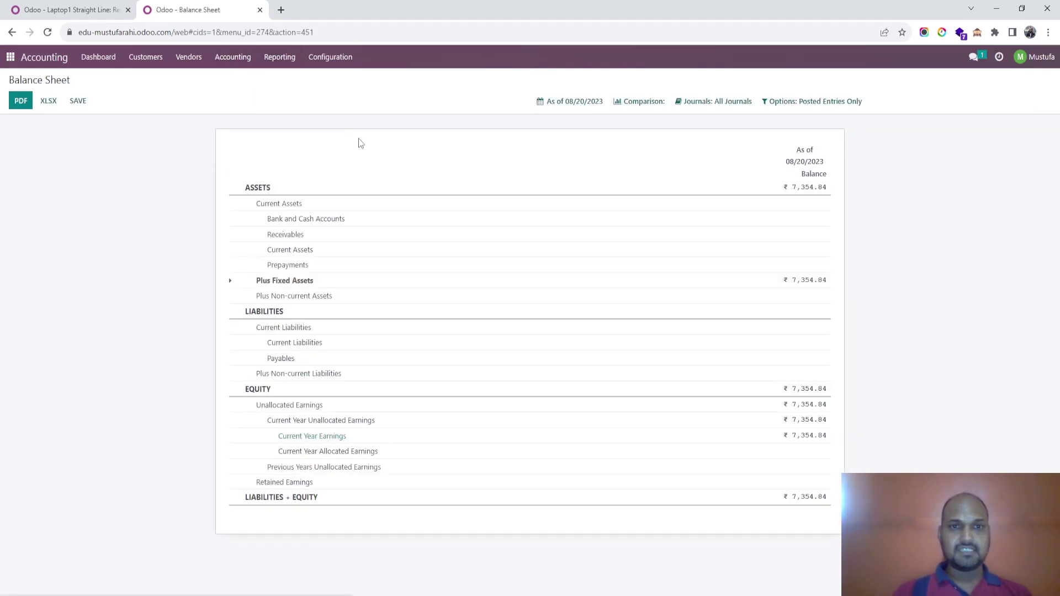
pyautogui.click(311, 280)
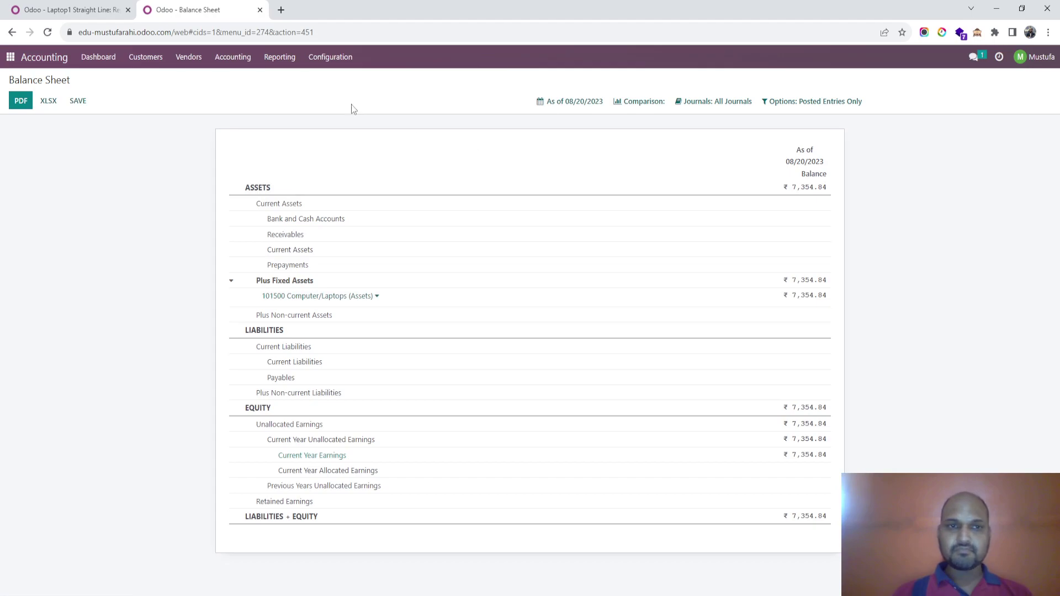
# View the Profit and Loss report and expand its Expenses line to see the underlying account.
pyautogui.click(242, 59)
pyautogui.moveTo(280, 59)
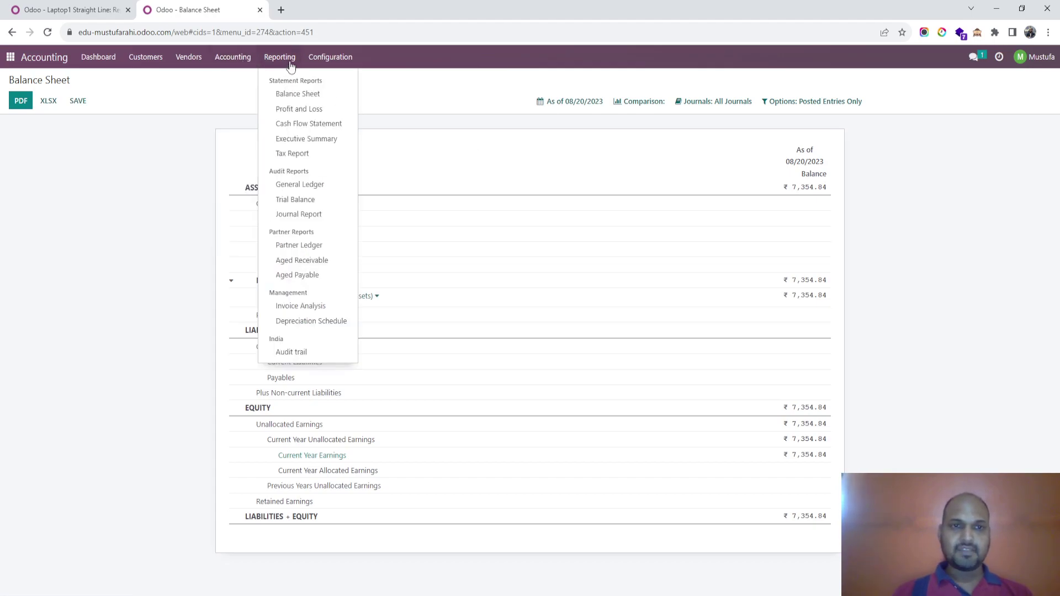
pyautogui.click(299, 110)
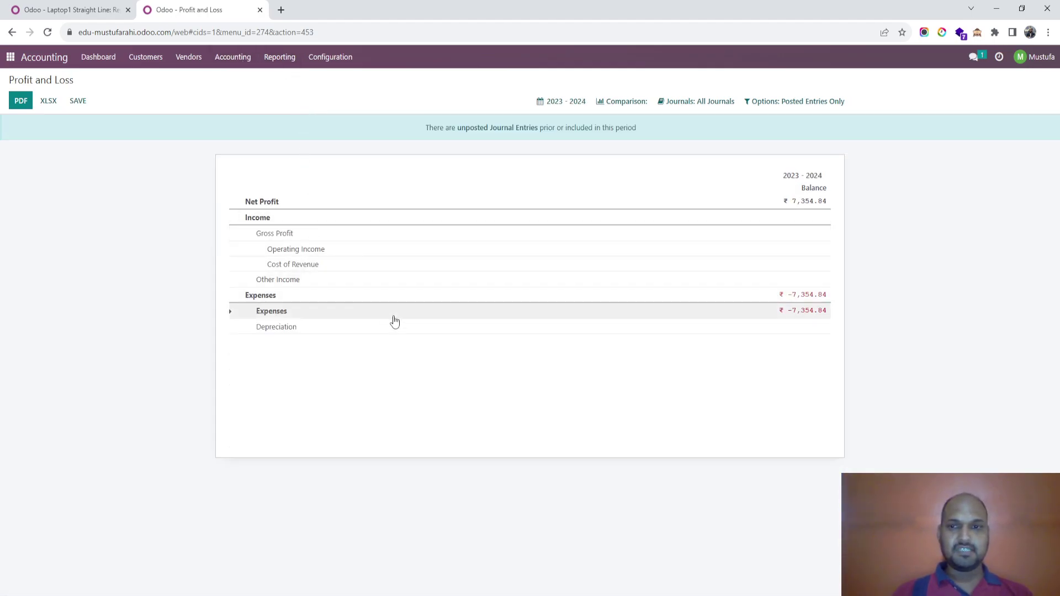
pyautogui.click(309, 313)
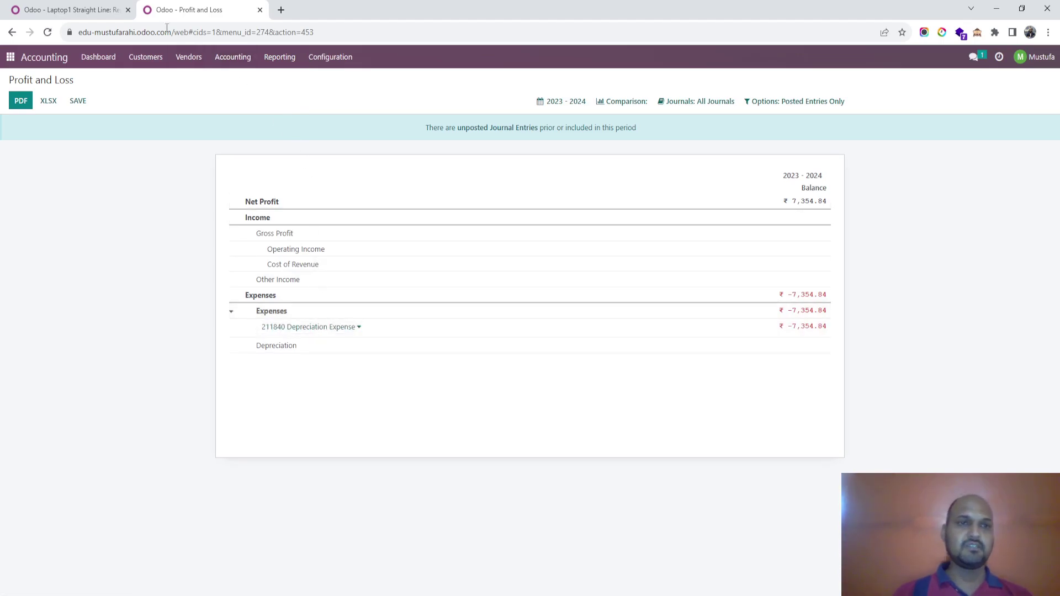
# Return to the assets list, open the draft Laptop2 asset, and change its depreciation method to Straight Line.
pyautogui.click(76, 11)
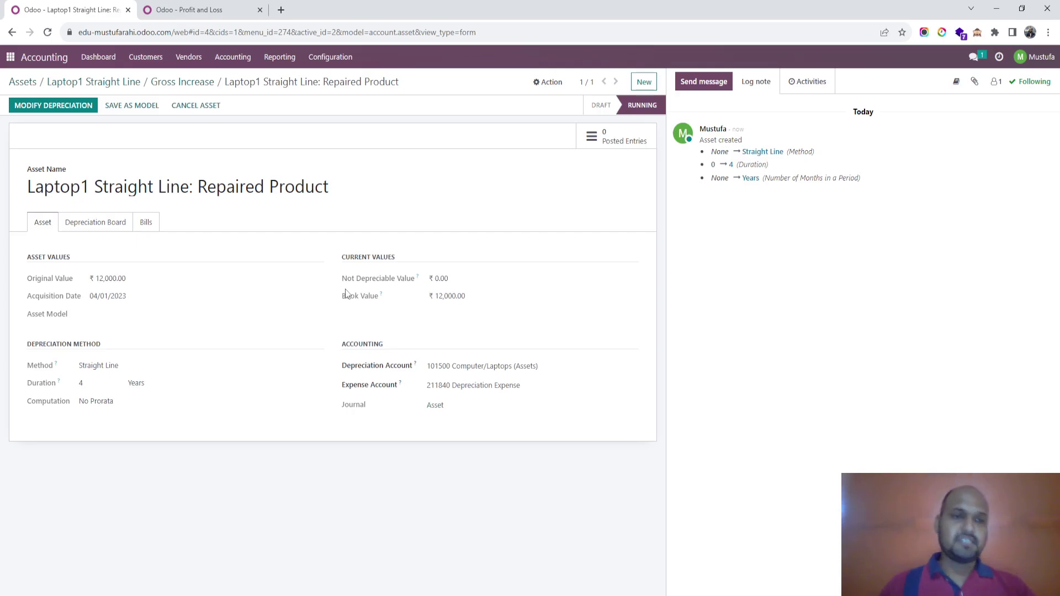
pyautogui.click(176, 82)
pyautogui.click(104, 82)
pyautogui.click(23, 81)
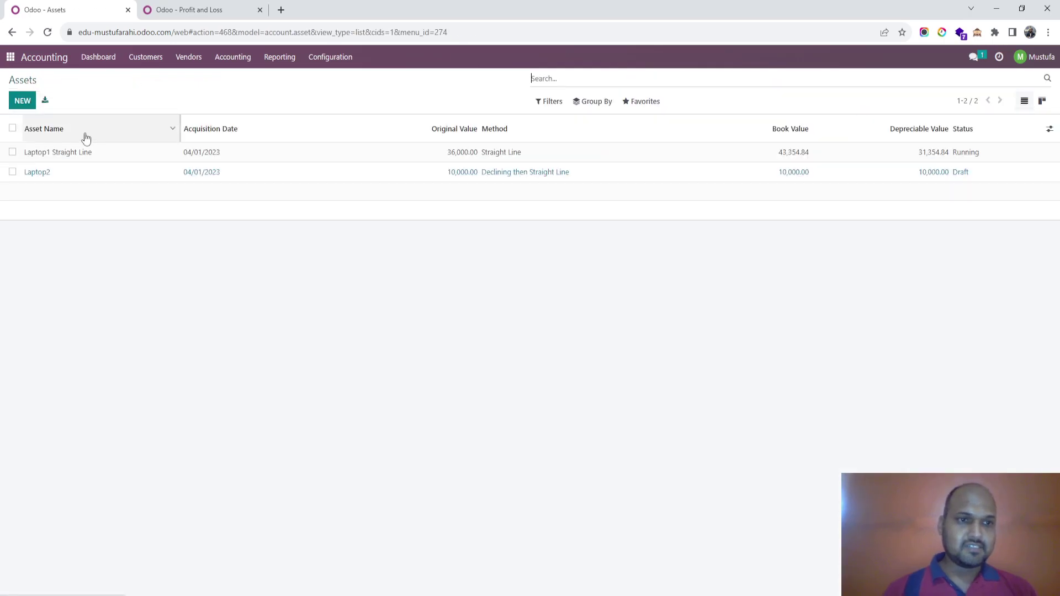
pyautogui.click(108, 178)
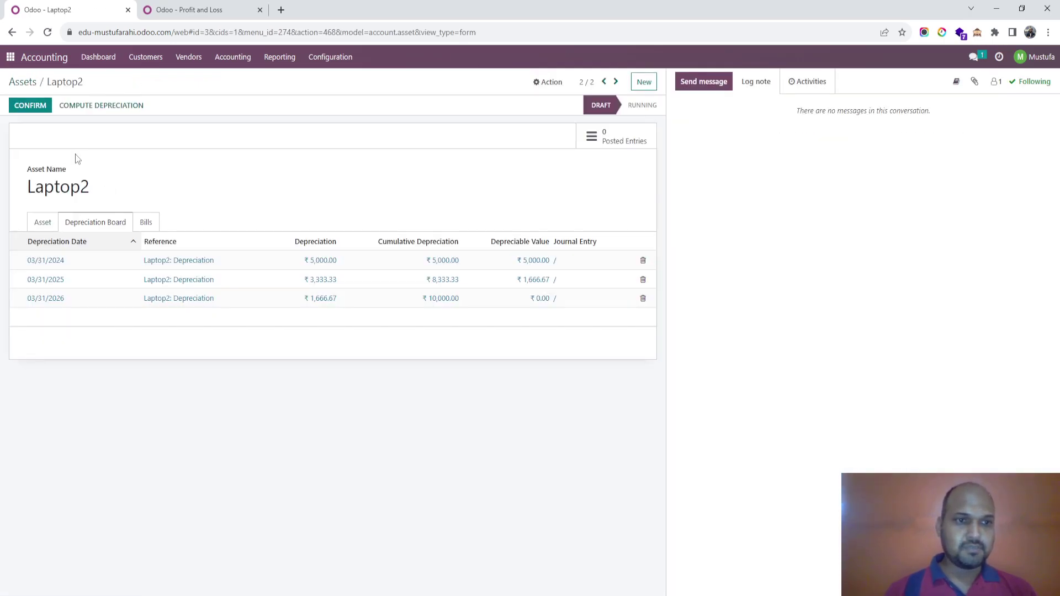
pyautogui.click(48, 223)
pyautogui.click(138, 368)
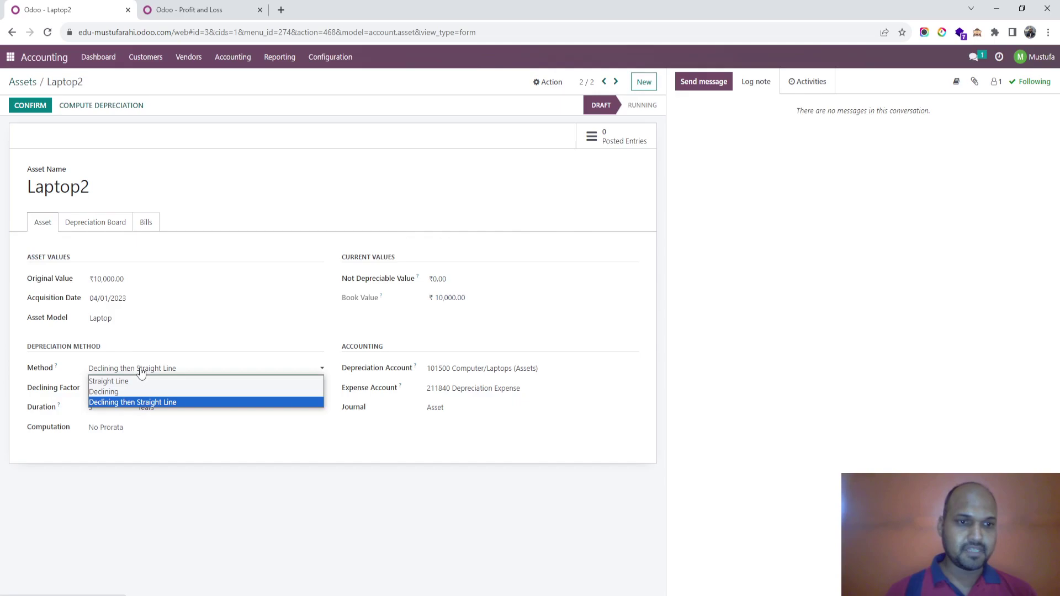
pyautogui.click(138, 376)
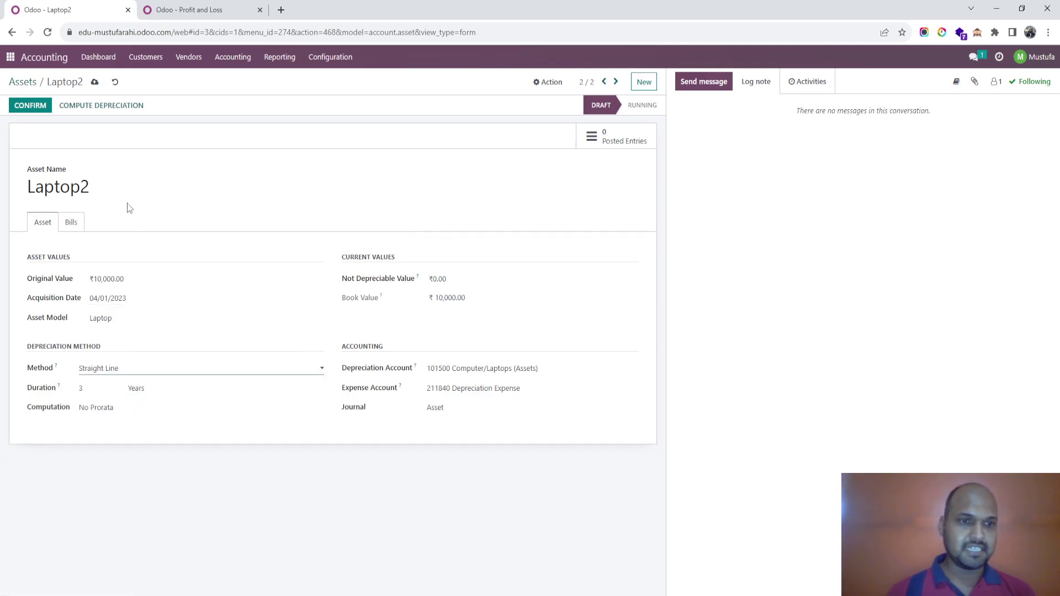
# Set Laptop2's original value to 12,000 and save the asset.
pyautogui.click(148, 279)
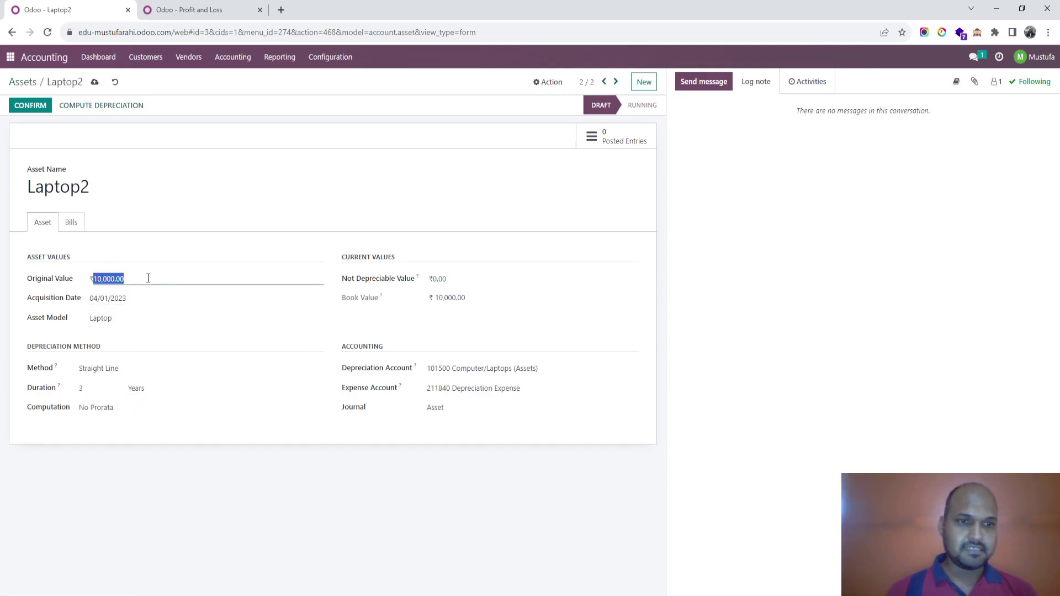
pyautogui.write('12000')
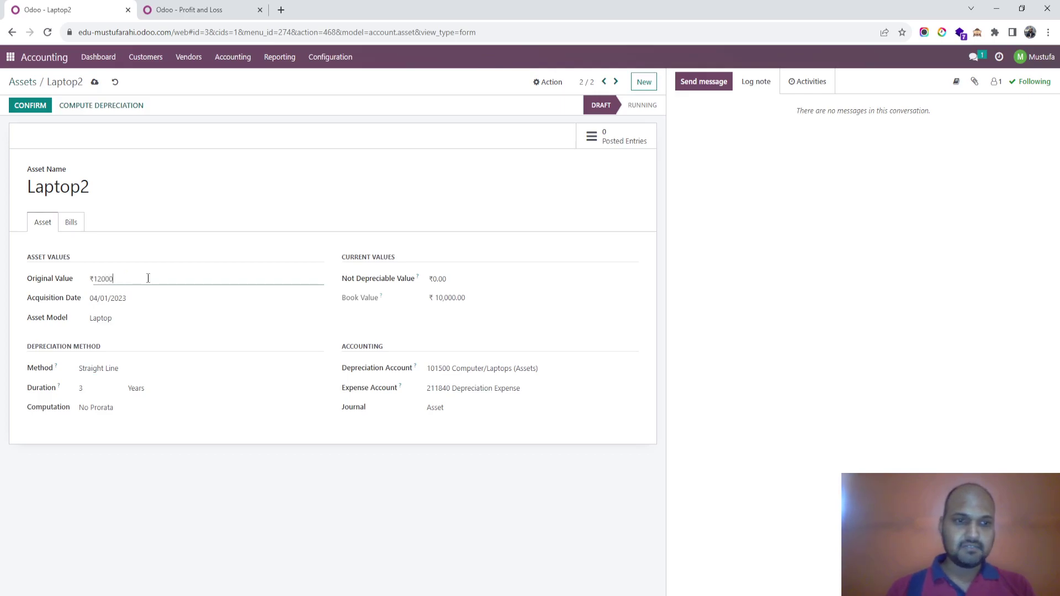
pyautogui.press('Tab')
pyautogui.click(95, 82)
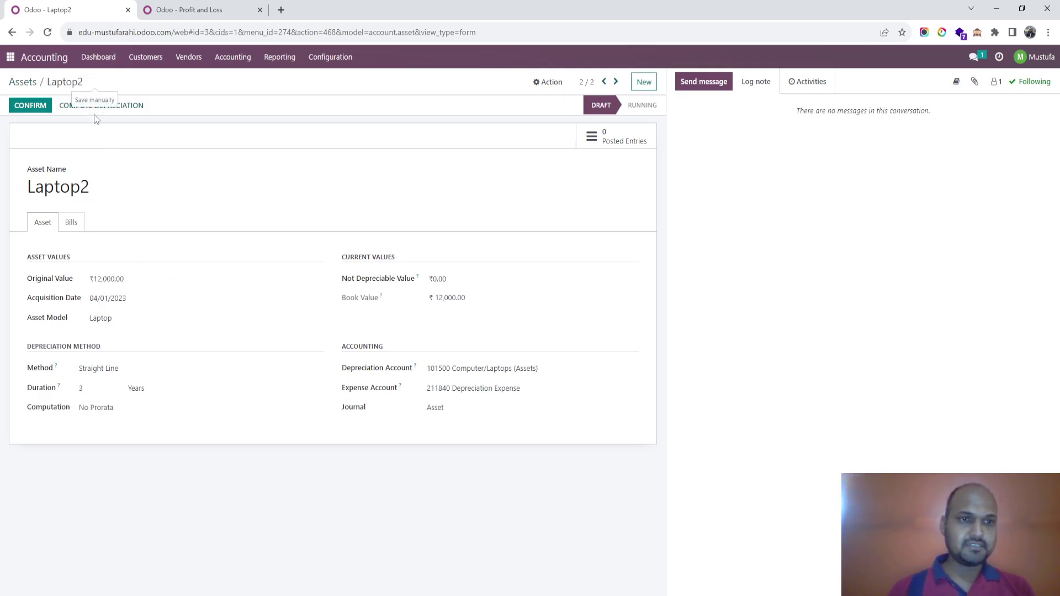
# Compute the depreciation of Laptop2, check its board, and confirm the asset.
pyautogui.click(95, 109)
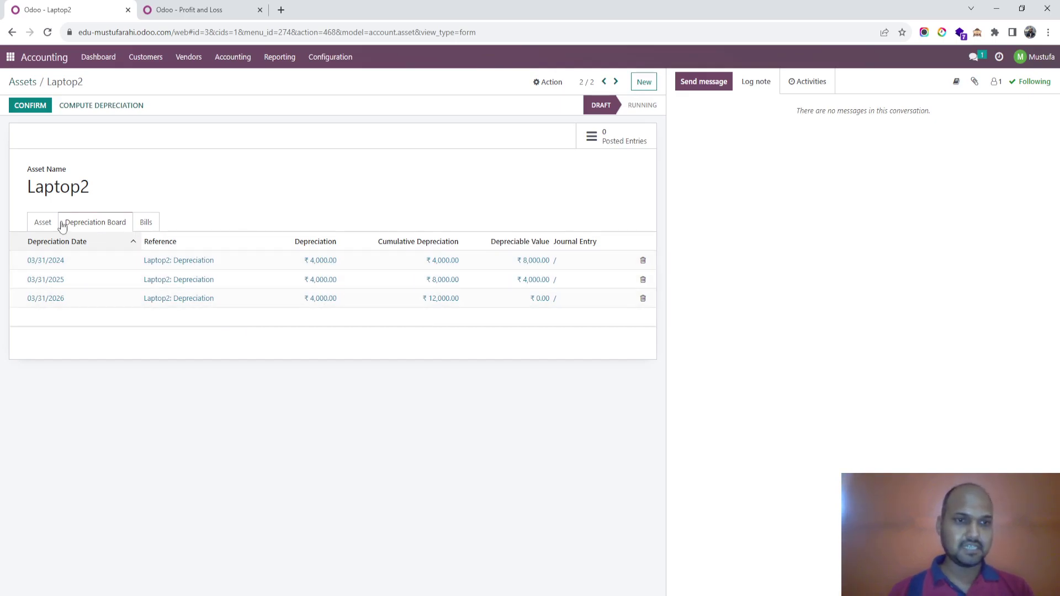
pyautogui.click(43, 221)
pyautogui.click(31, 105)
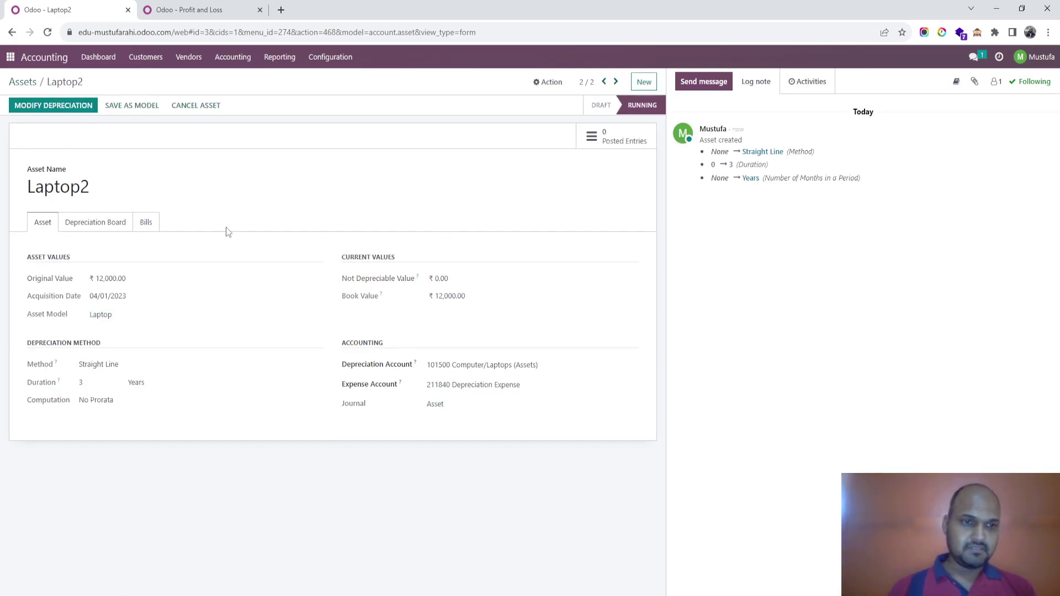
# Start a Re-evaluate modification of Laptop2 with a depreciable amount of 10,000, keeping the duration at 3 years.
pyautogui.click(77, 108)
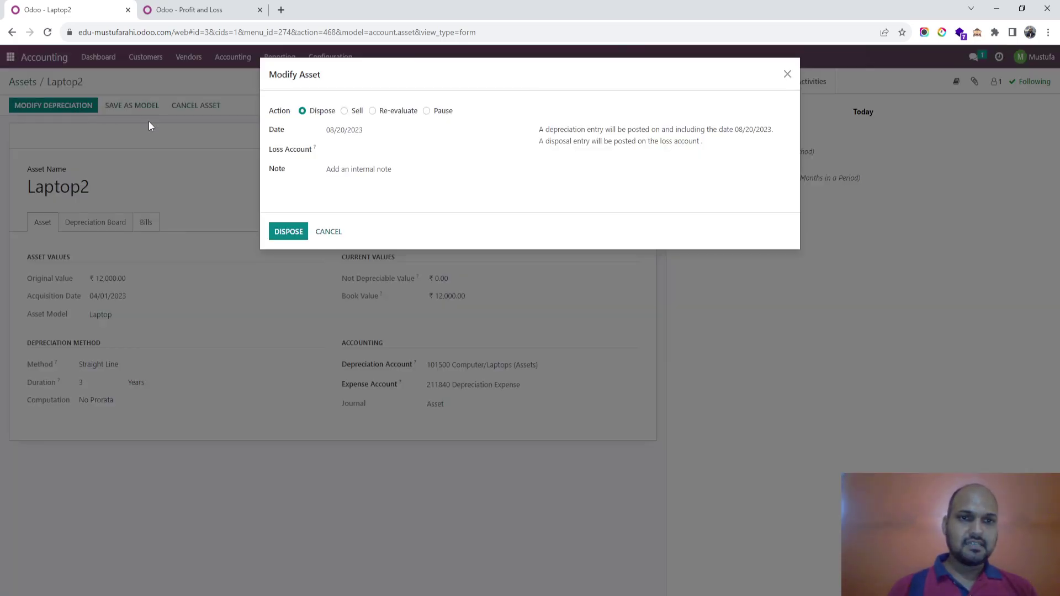
pyautogui.click(387, 111)
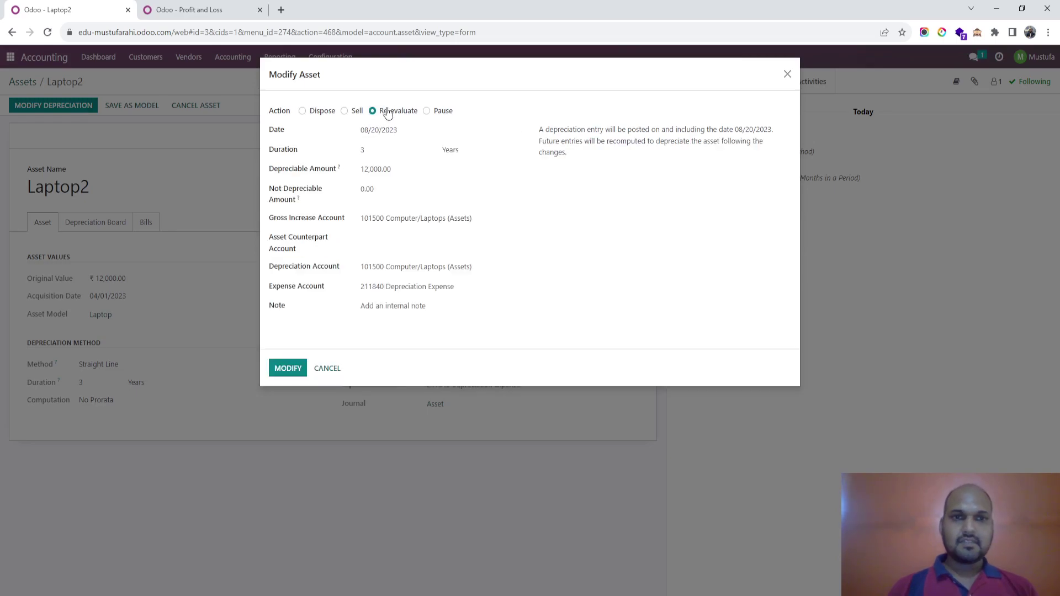
pyautogui.click(395, 150)
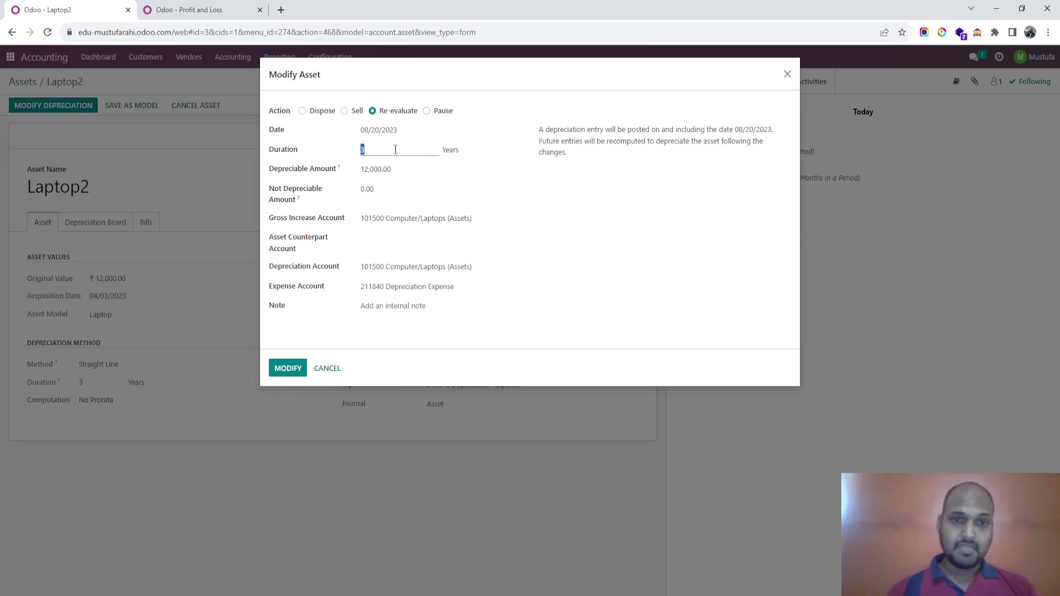
pyautogui.press('Tab')
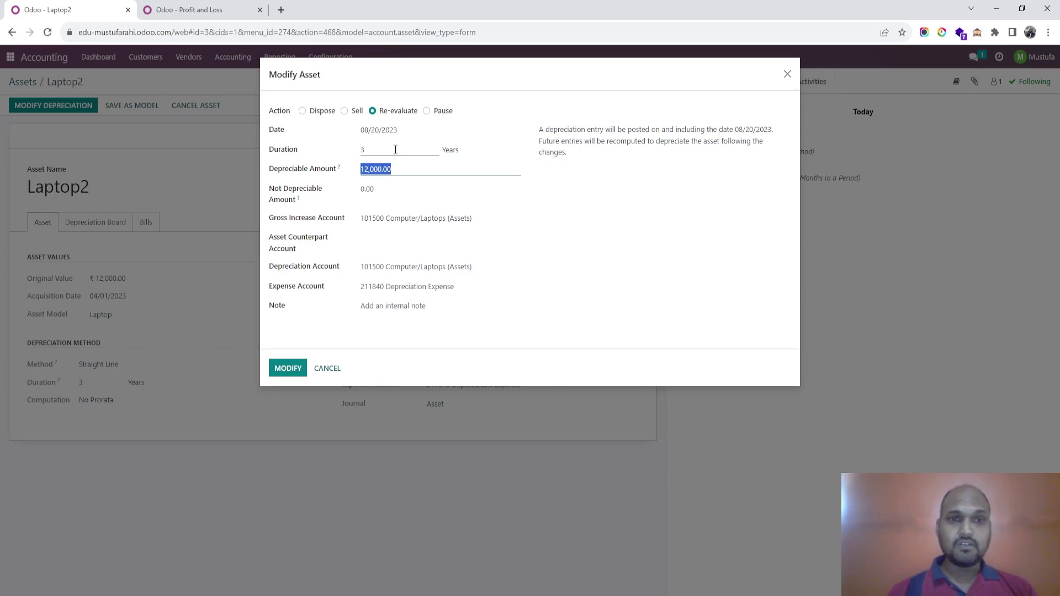
pyautogui.write('100')
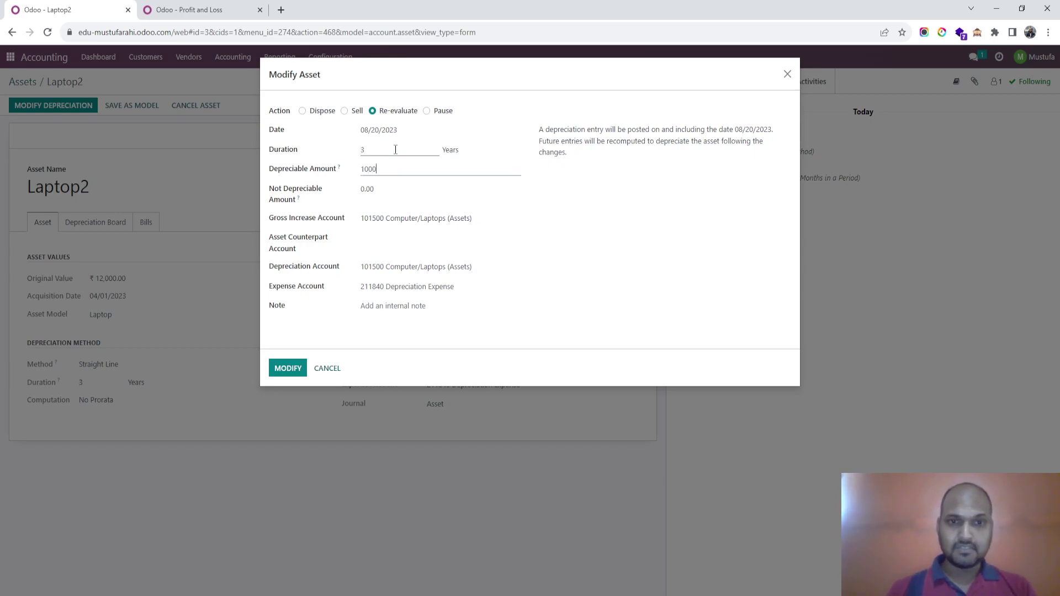
pyautogui.press('Tab')
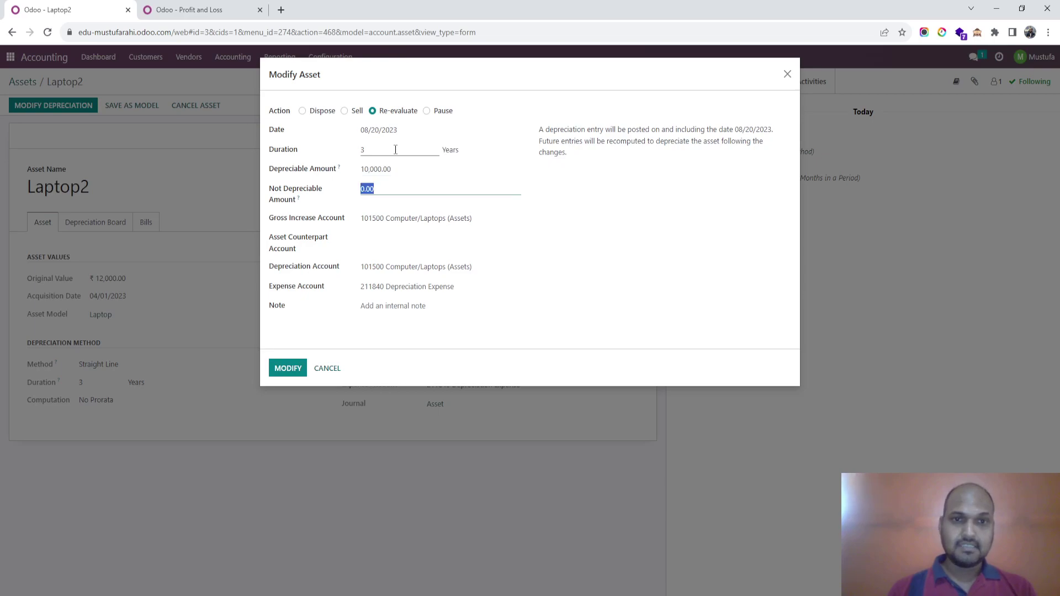
# Set the asset counterpart account to 211840 Depreciation Expense, add the note "Damaged HDD", and apply the Laptop2 modification.
pyautogui.click(408, 237)
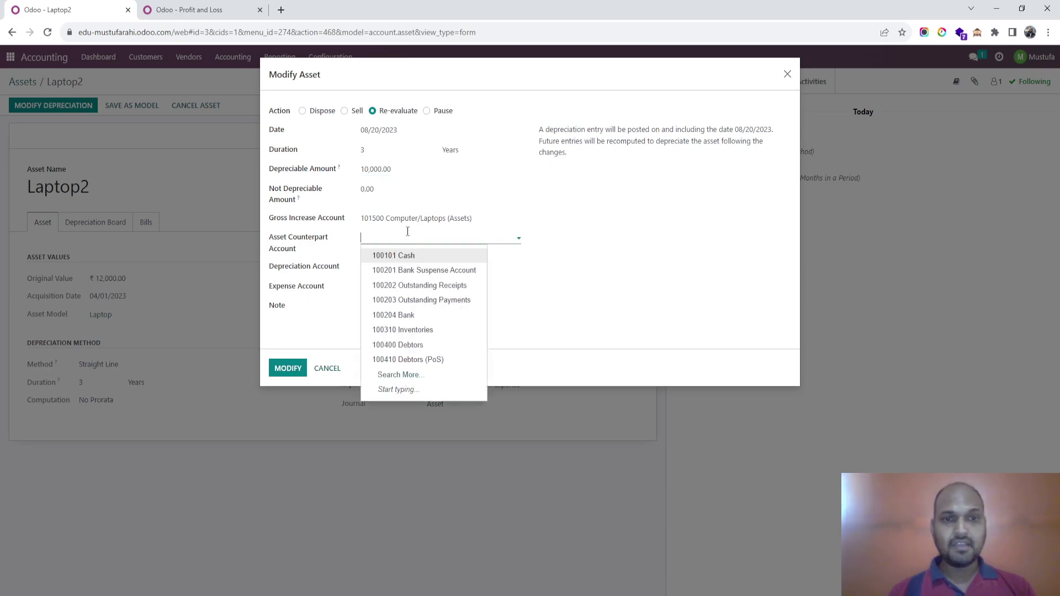
pyautogui.write('dep')
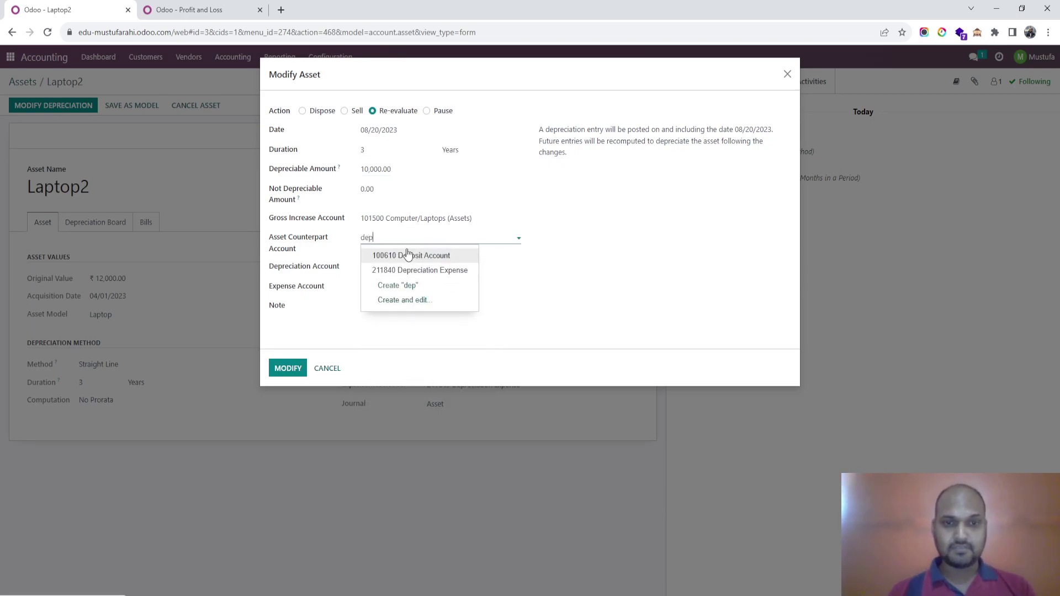
pyautogui.click(422, 270)
pyautogui.click(393, 310)
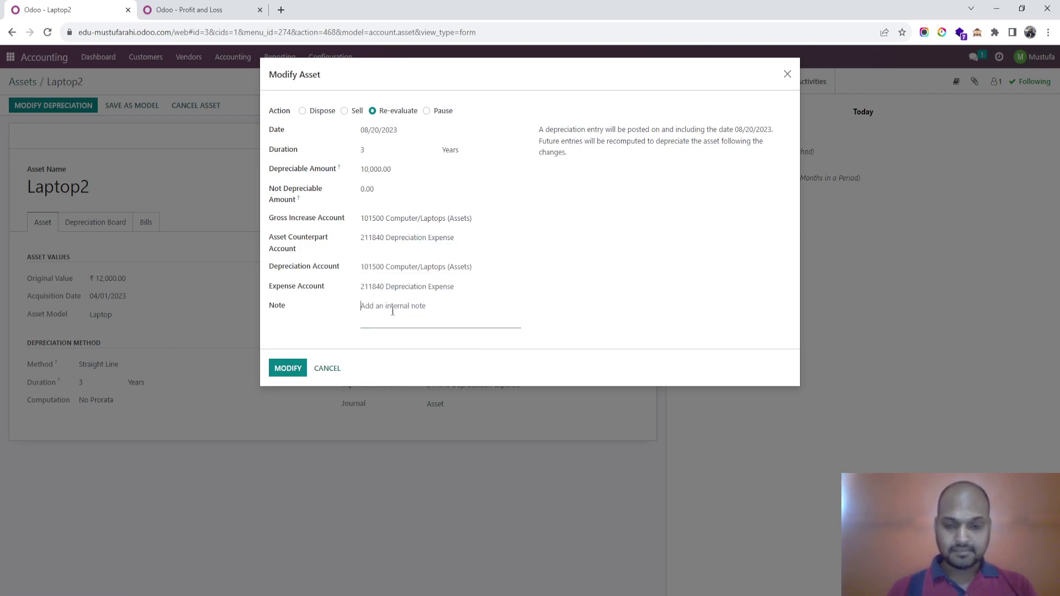
pyautogui.write('Damaged')
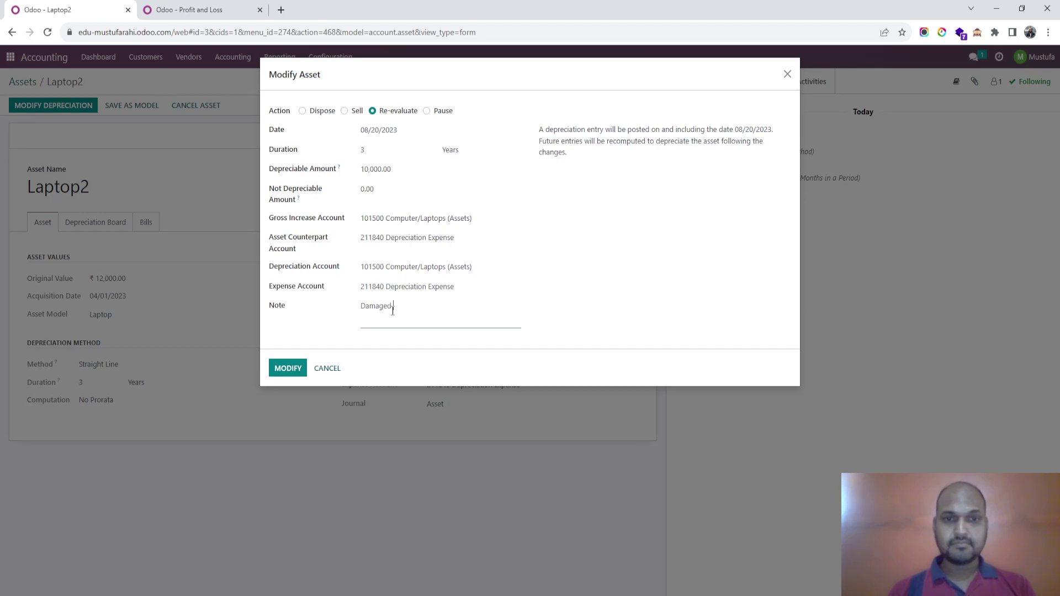
pyautogui.write(' HDD')
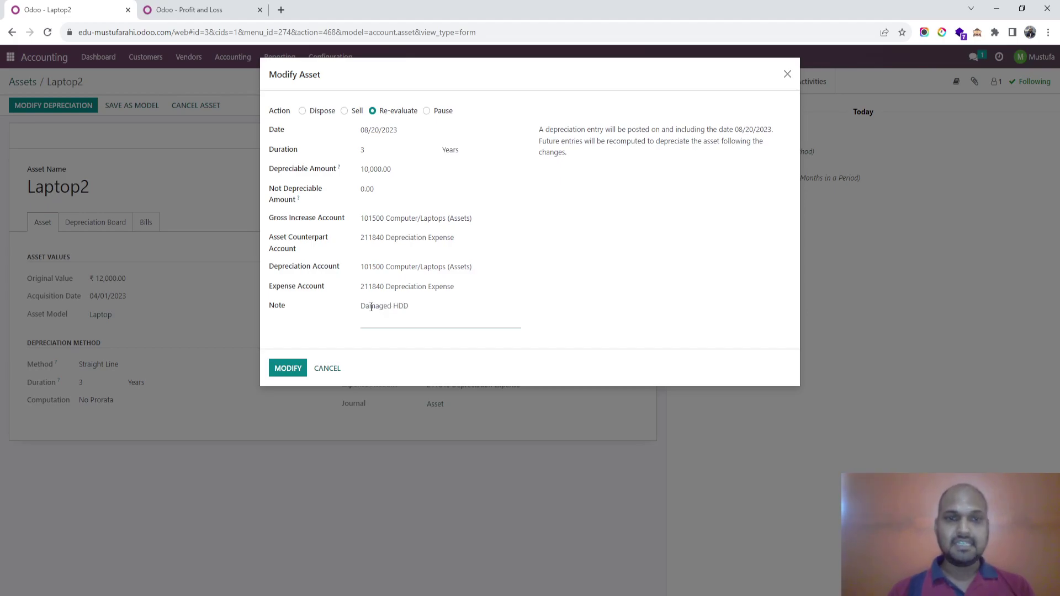
pyautogui.click(288, 367)
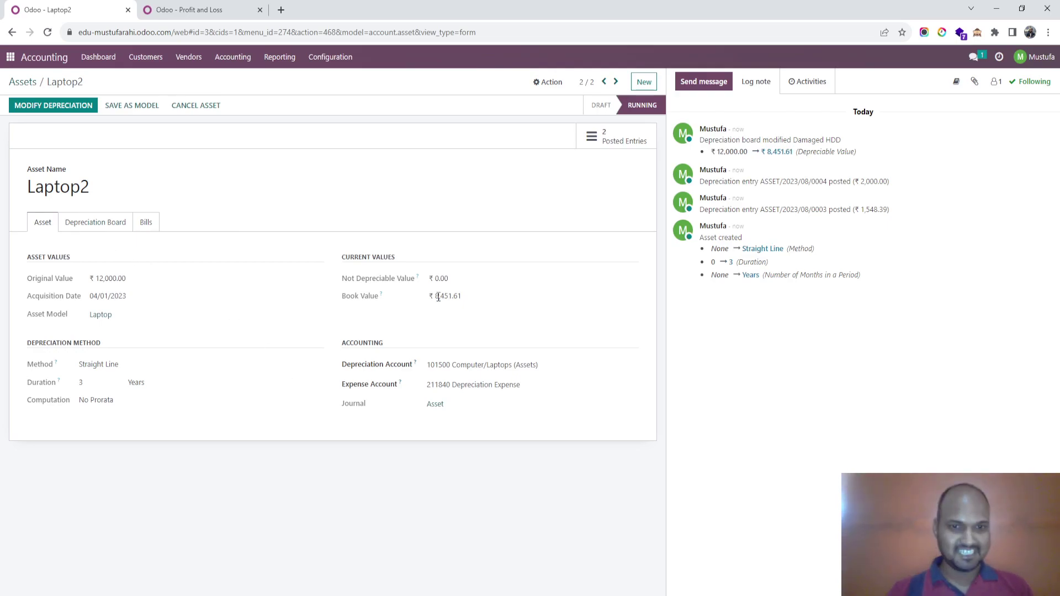
# Review Laptop2's depreciation board and its journal entries, and return to its asset details.
pyautogui.click(118, 223)
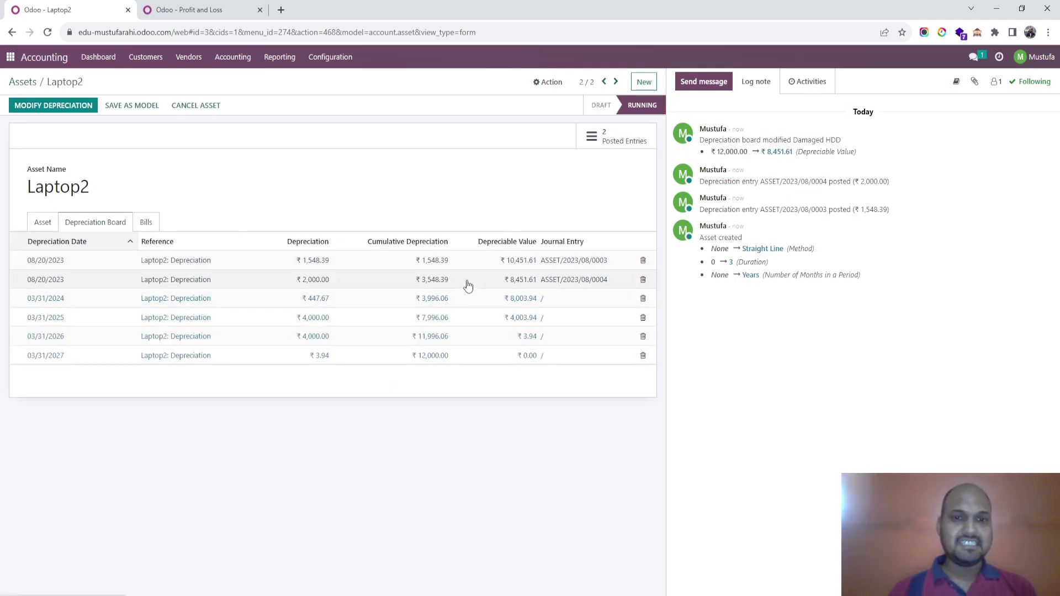
pyautogui.click(594, 137)
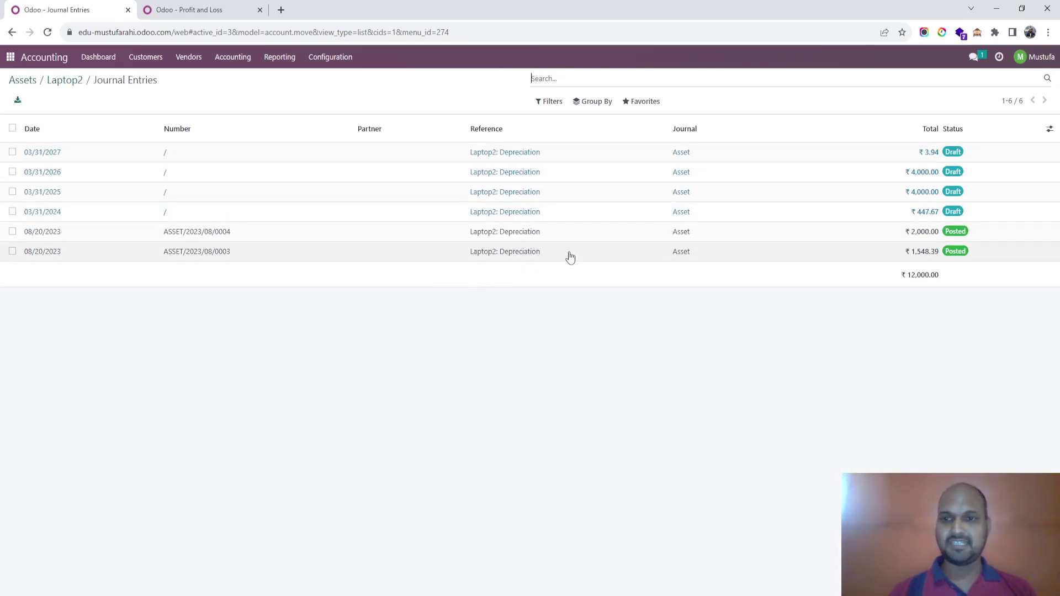
pyautogui.click(63, 81)
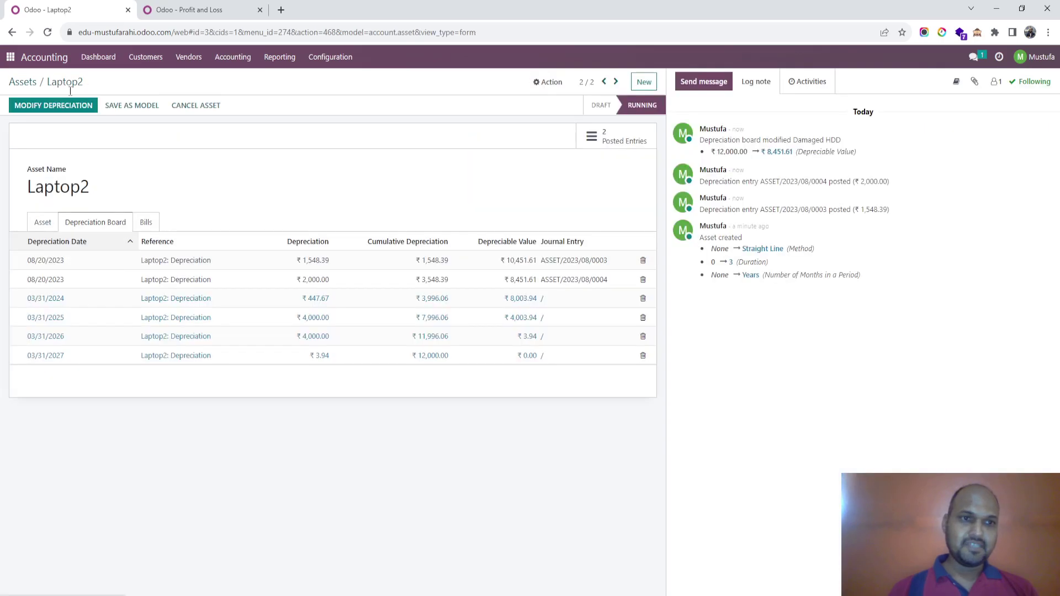
pyautogui.click(42, 221)
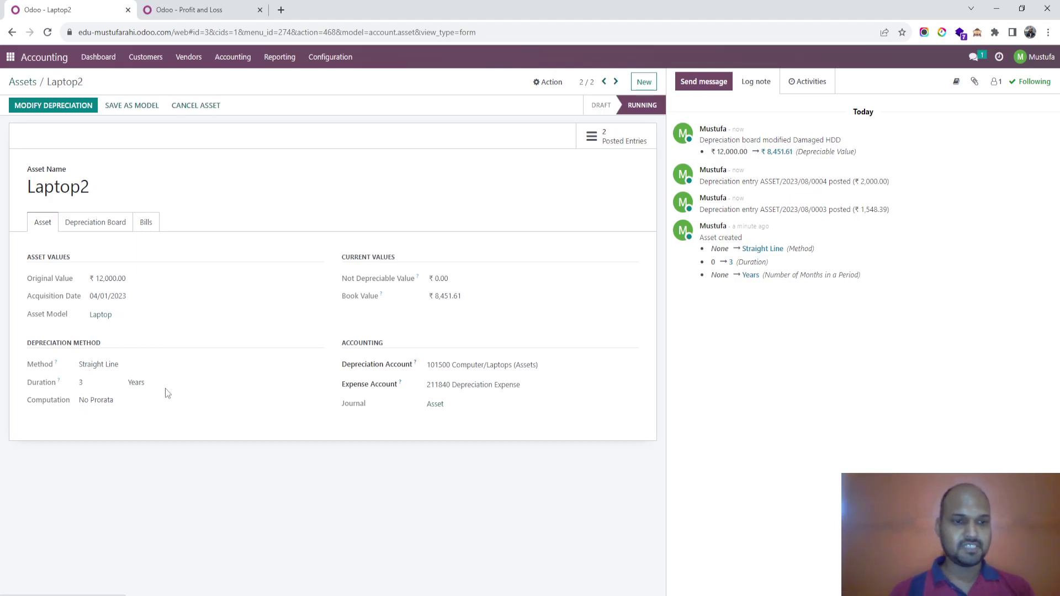
# Examine the gross increase asset of Laptop1 Straight Line, comparing its depreciation board with its asset details.
pyautogui.click(21, 82)
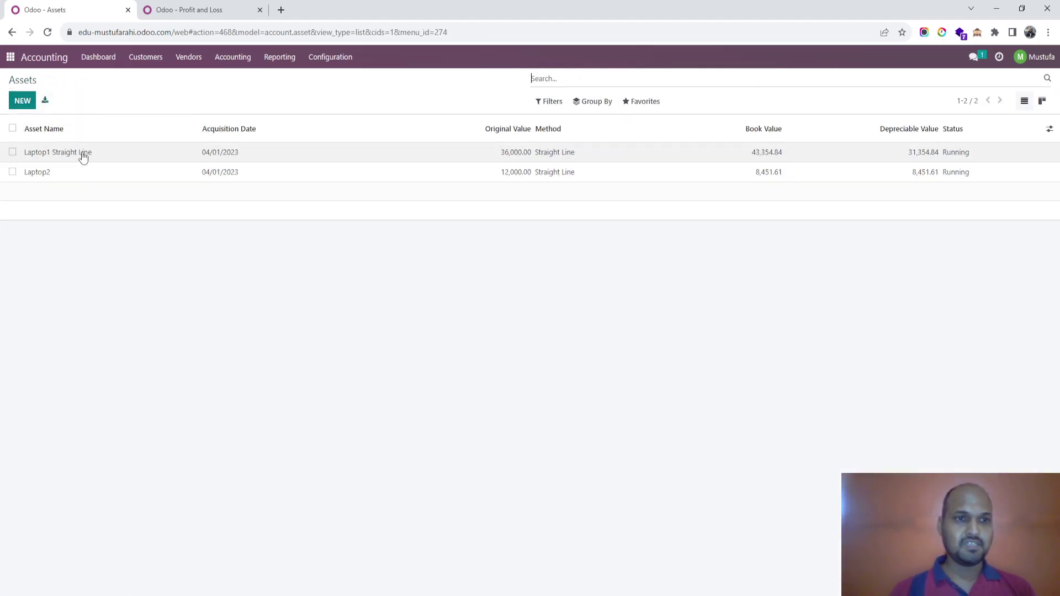
pyautogui.click(86, 159)
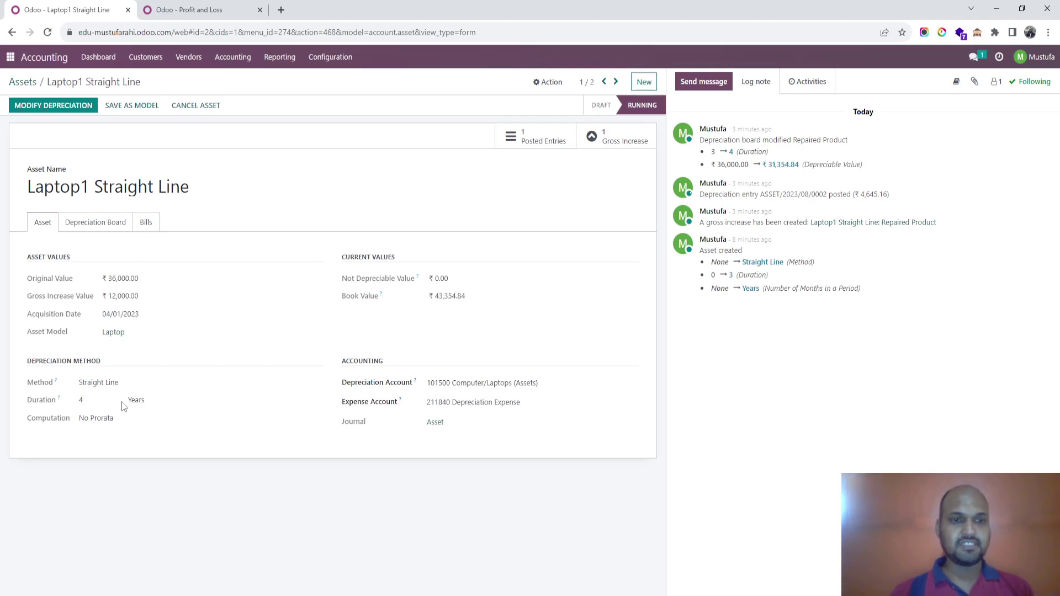
pyautogui.click(599, 138)
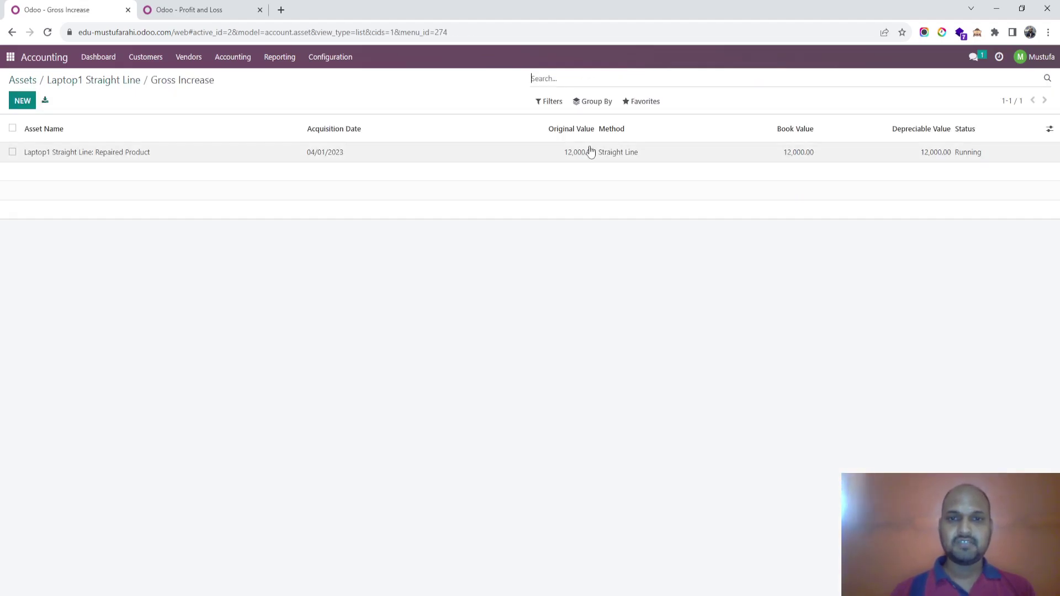
pyautogui.click(561, 159)
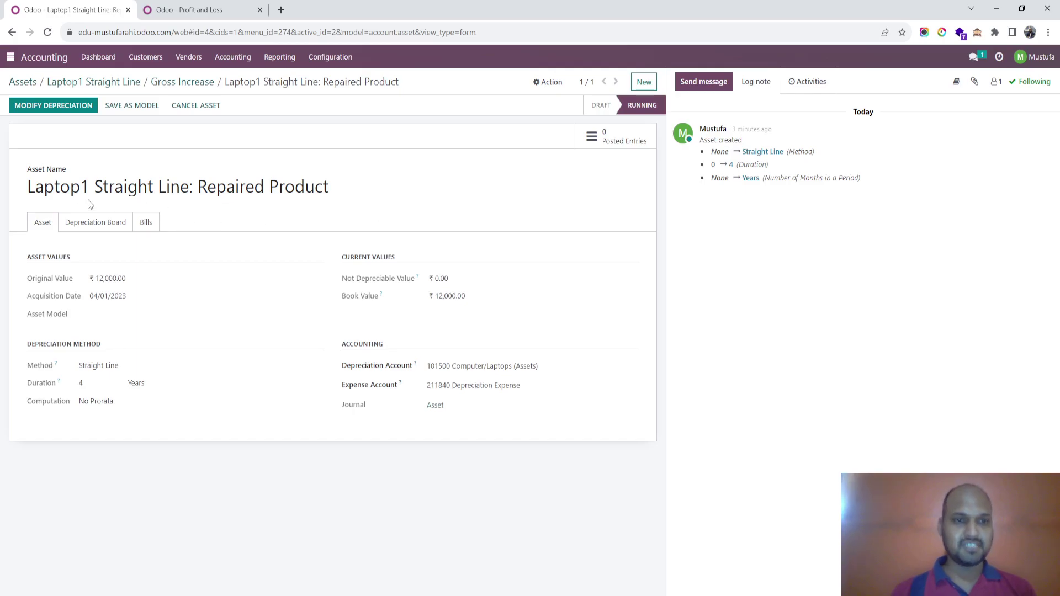
pyautogui.click(80, 229)
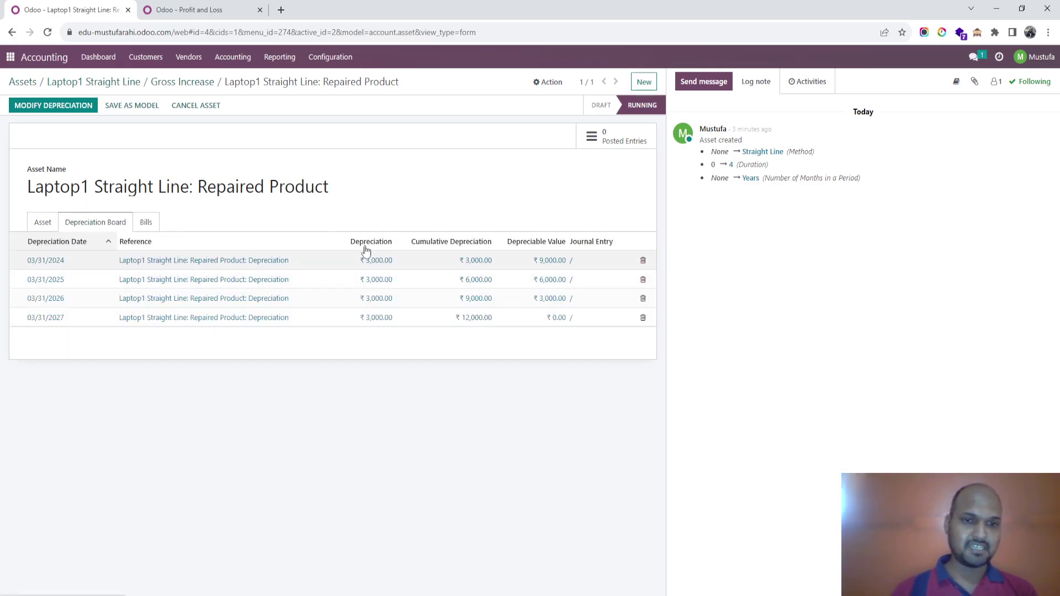
pyautogui.click(42, 223)
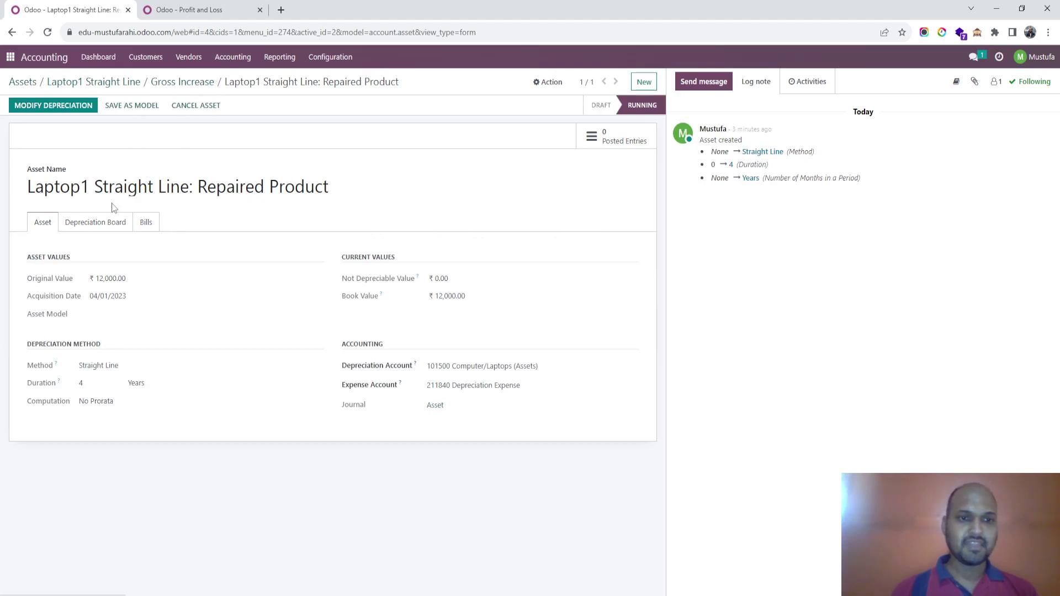
pyautogui.click(102, 221)
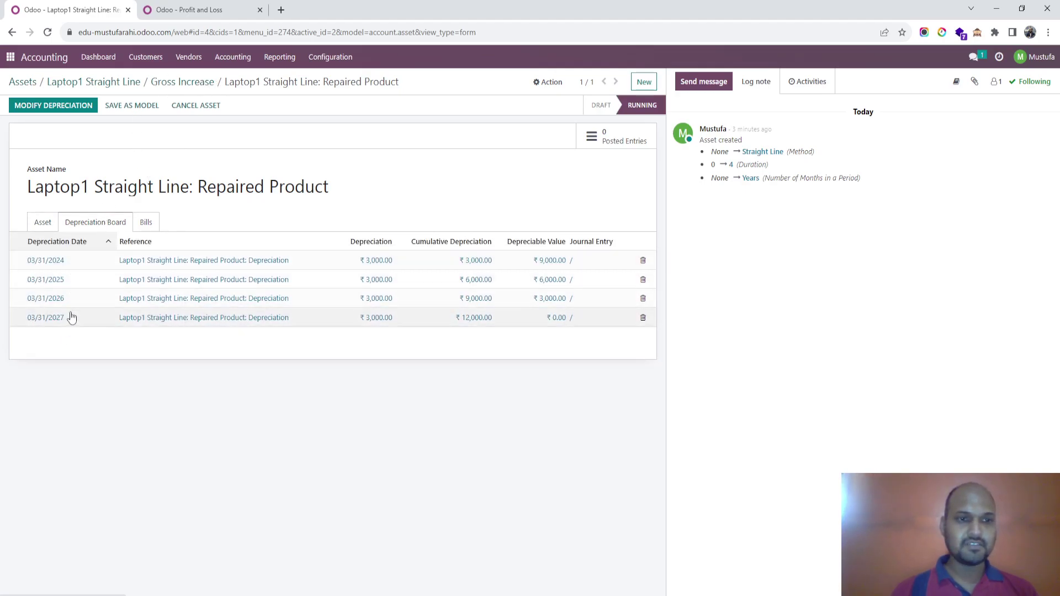
pyautogui.click(49, 221)
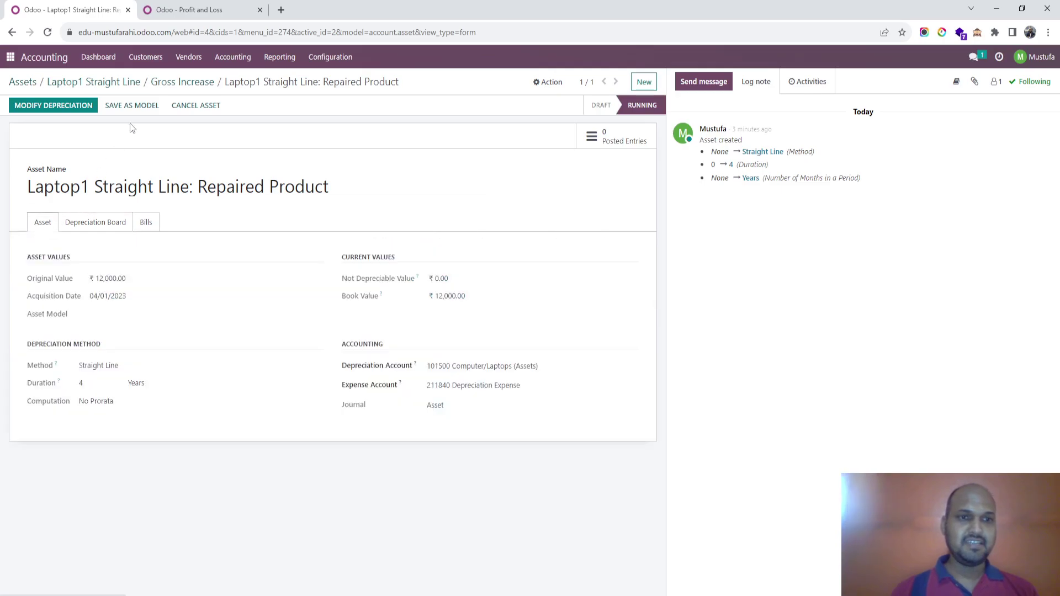
# Return to the Laptop1 Straight Line asset and review its depreciation board and asset values.
pyautogui.click(201, 84)
pyautogui.click(119, 82)
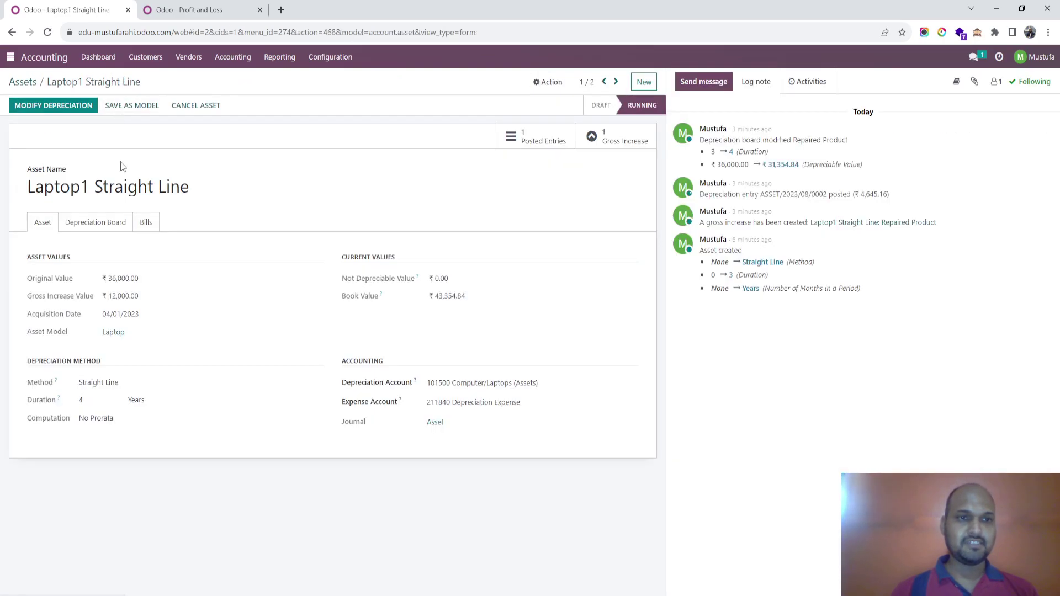
pyautogui.click(113, 222)
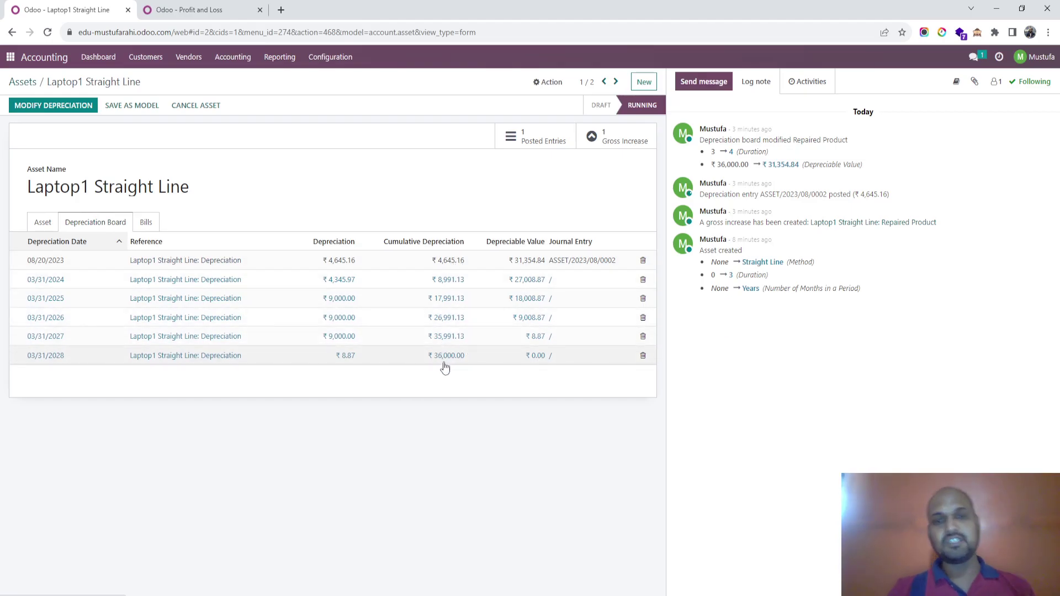
pyautogui.click(42, 222)
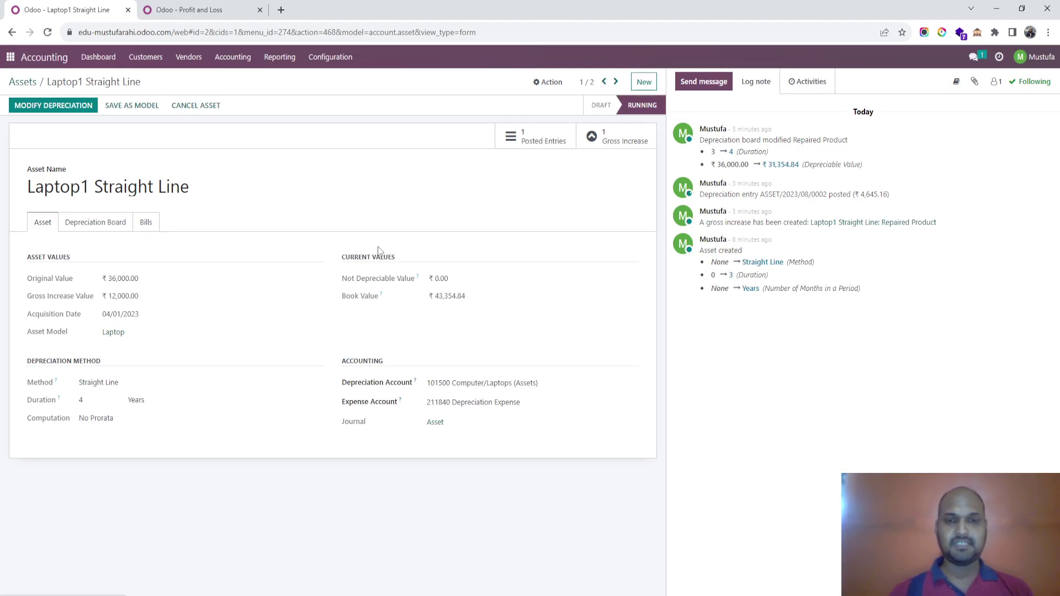
# Create a new asset named Laptop 3 with an original value of 12,000.
pyautogui.click(27, 85)
pyautogui.click(25, 101)
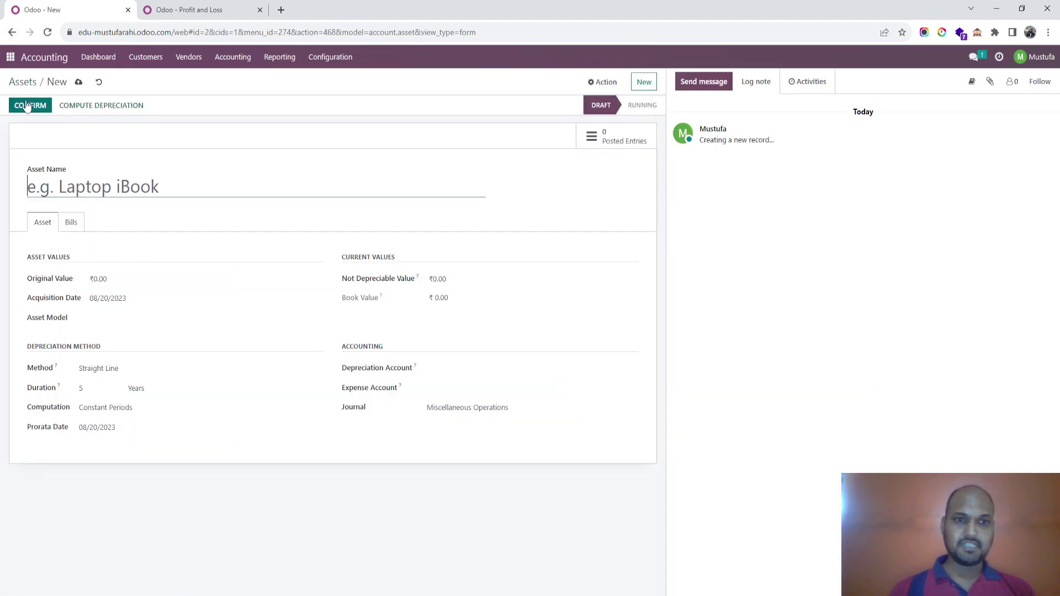
pyautogui.write('Laptop 3')
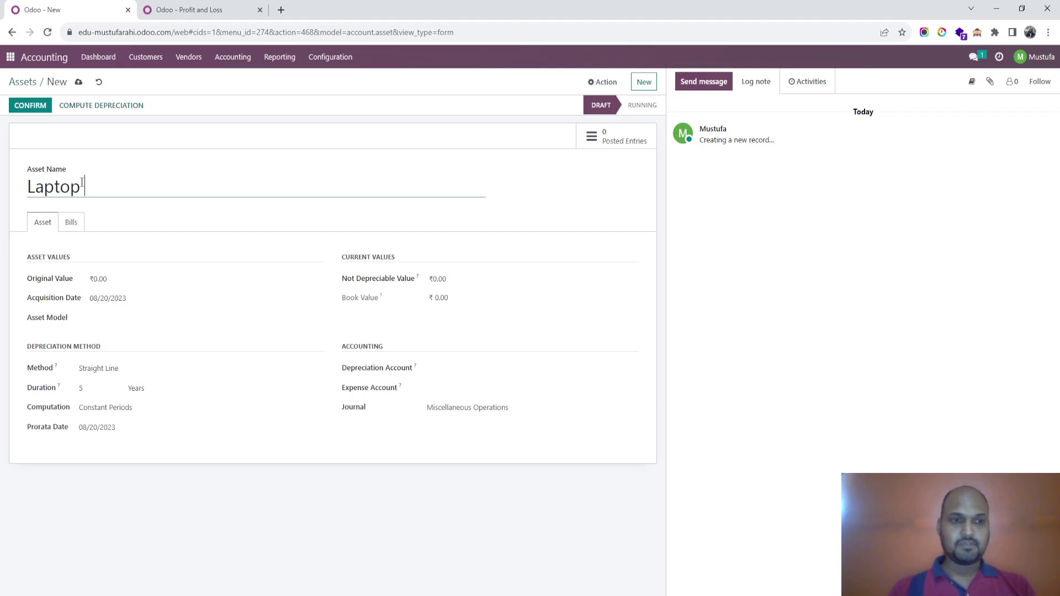
pyautogui.click(115, 296)
pyautogui.click(143, 280)
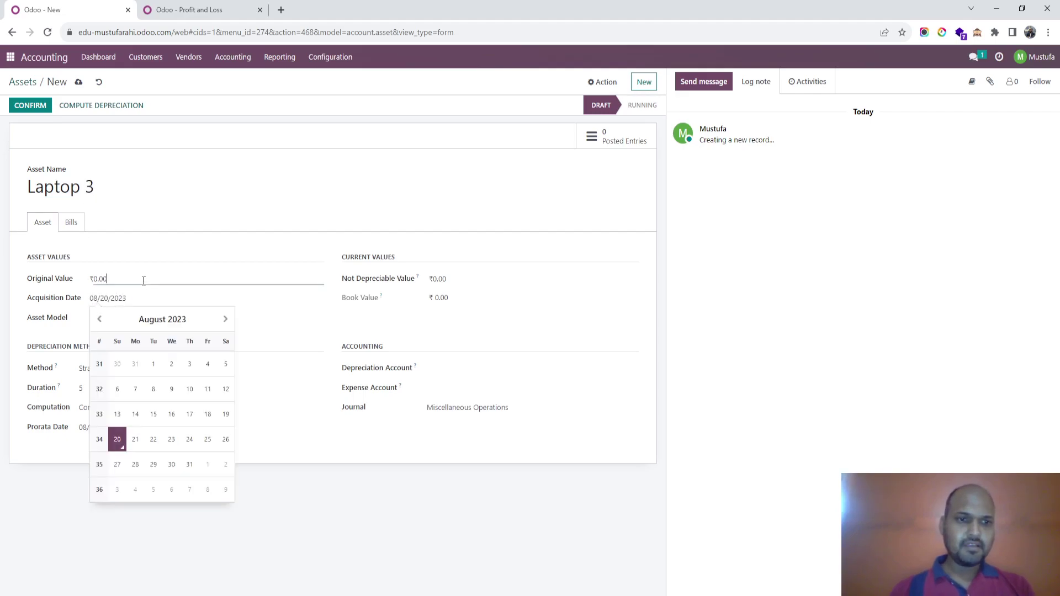
pyautogui.write('12,0')
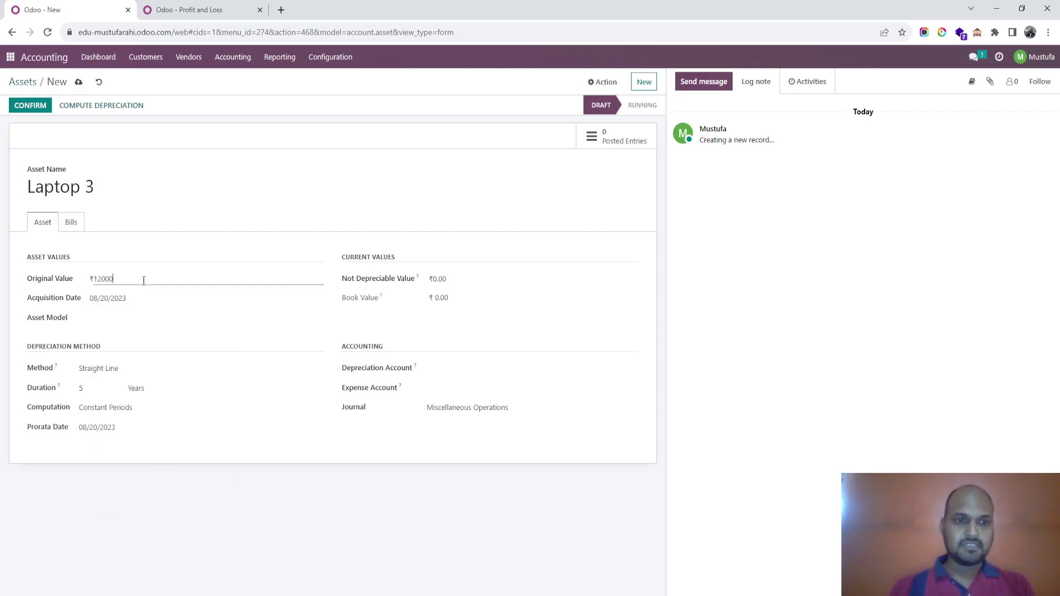
pyautogui.write('00')
pyautogui.press('Tab')
# Set Laptop 3's acquisition date to 04/01/2023 and its asset model to Laptop.
pyautogui.click(147, 298)
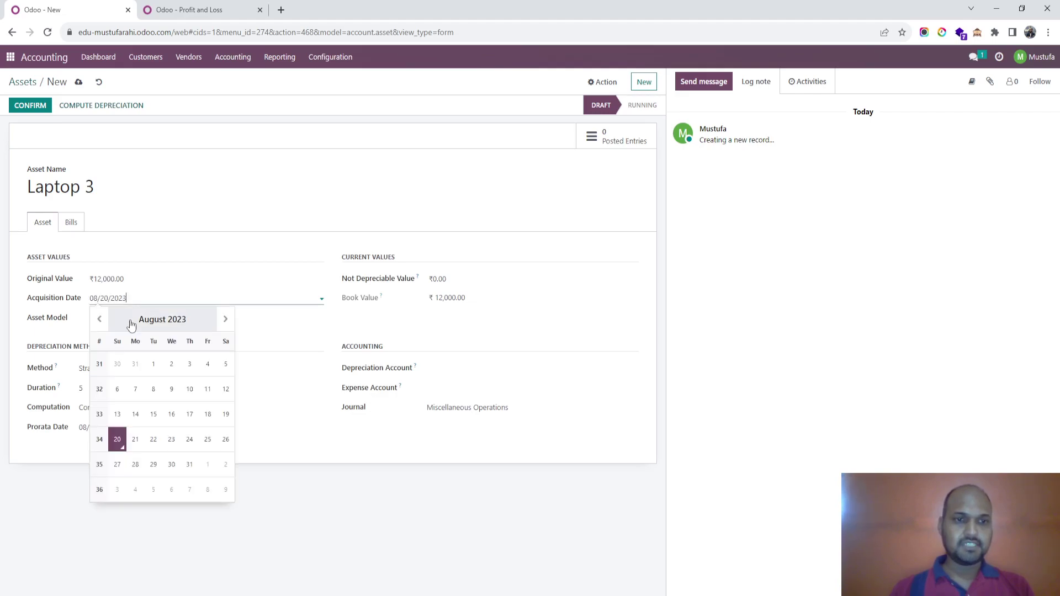
pyautogui.click(100, 319)
pyautogui.click(100, 319)
pyautogui.click(100, 319)
pyautogui.click(99, 319)
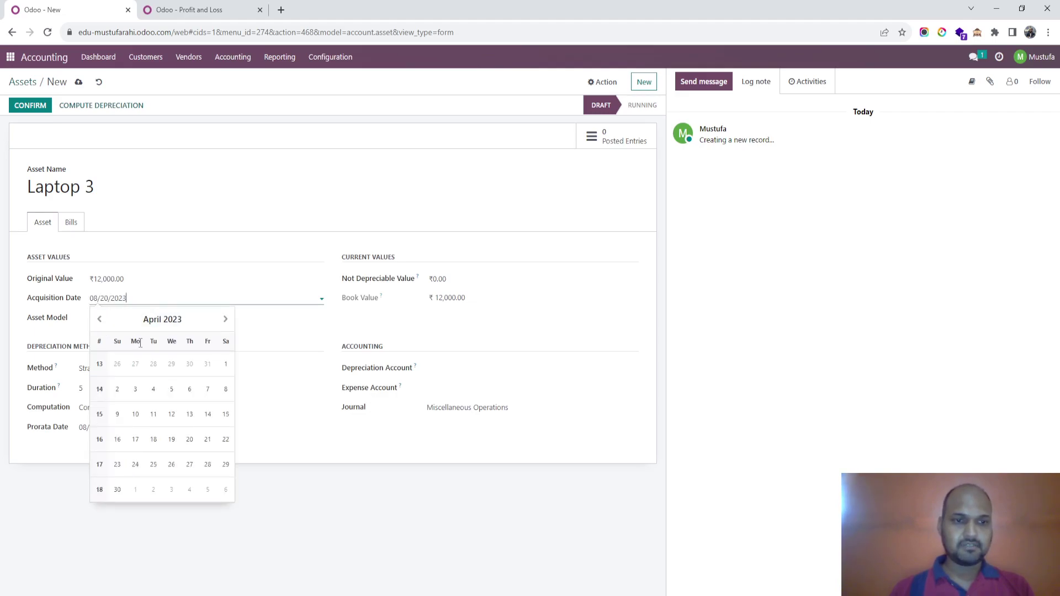
pyautogui.click(223, 365)
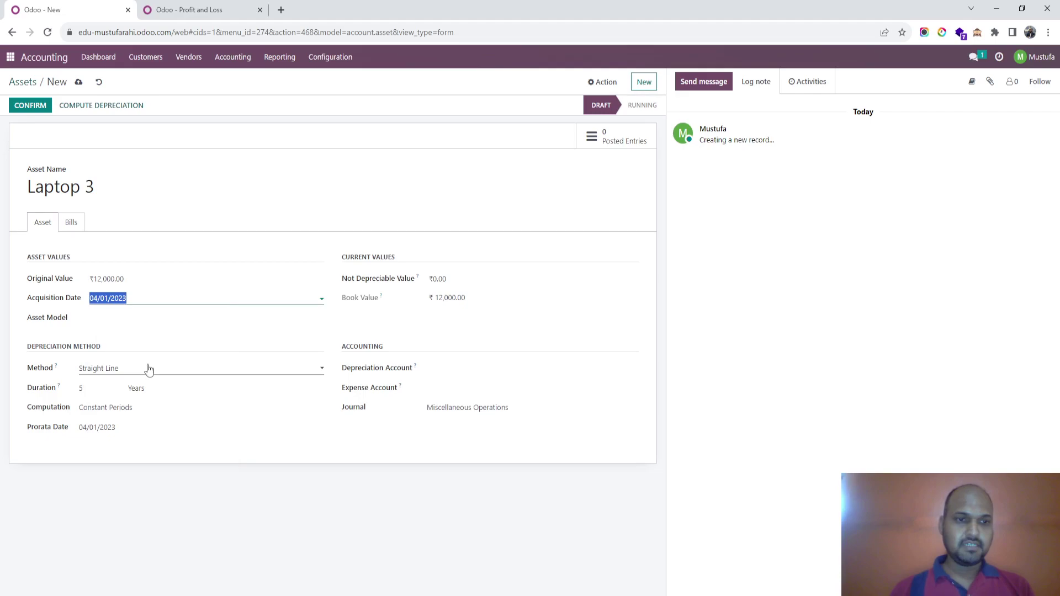
pyautogui.click(188, 318)
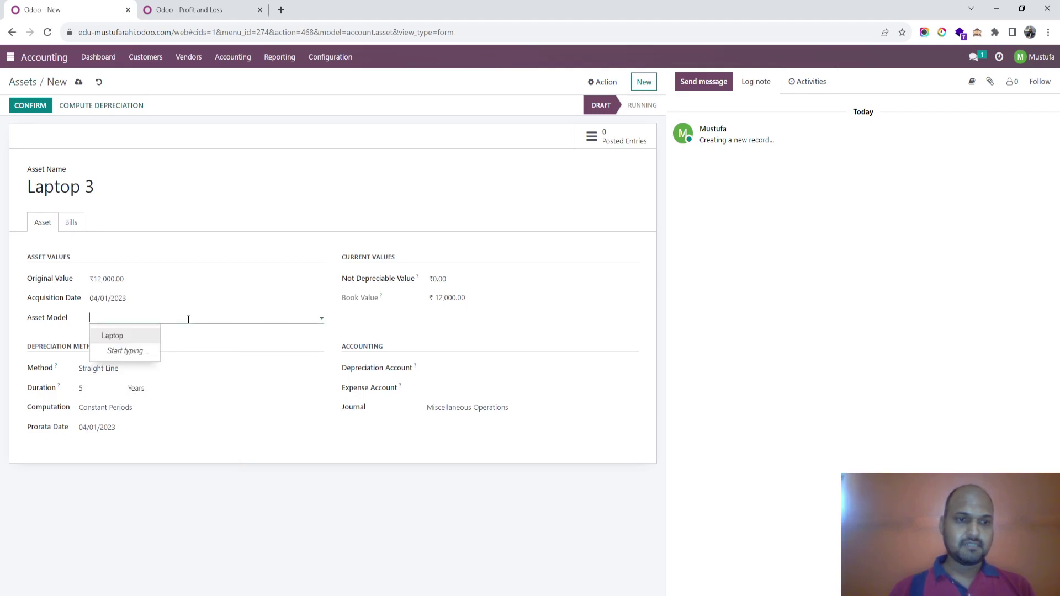
pyautogui.click(156, 335)
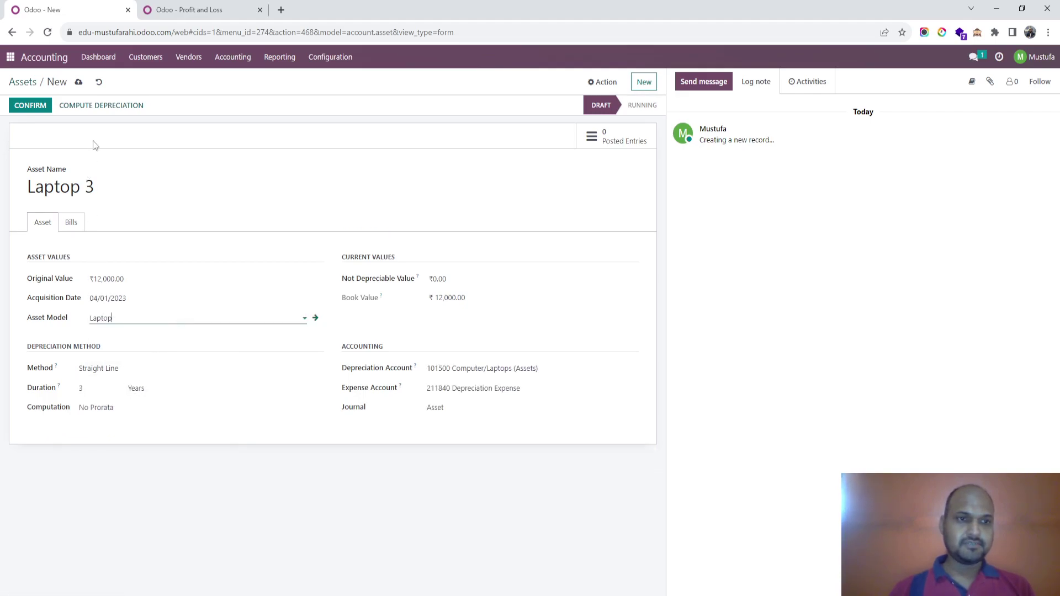
# Compute the depreciation of Laptop 3, check its depreciation board, and confirm the asset.
pyautogui.click(99, 109)
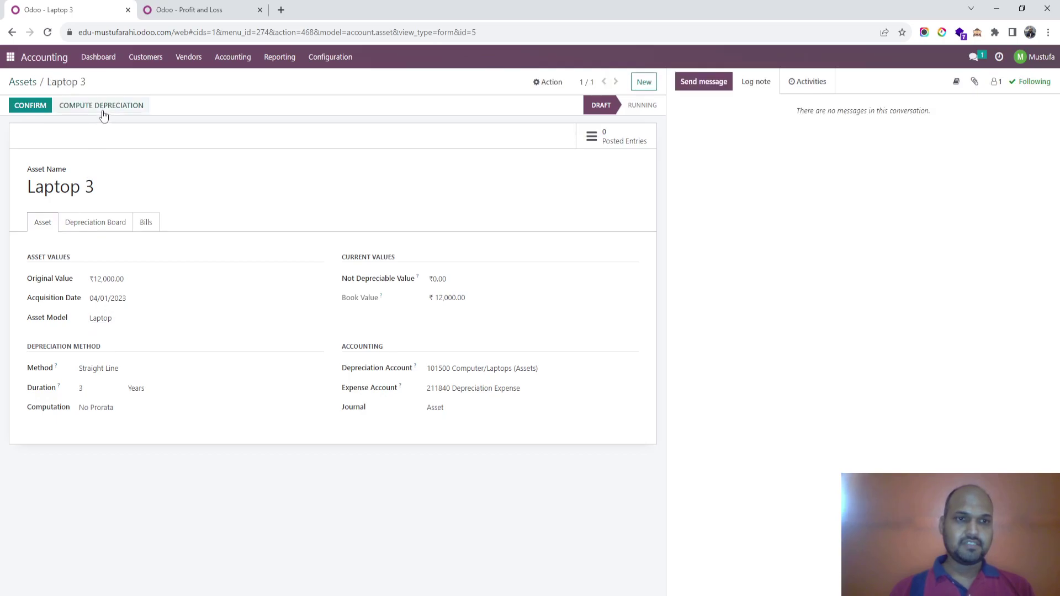
pyautogui.click(111, 221)
pyautogui.click(36, 108)
# Confirm the Laptop 3 asset and start re-evaluating it with a depreciable amount of -4,000.
pyautogui.click(37, 108)
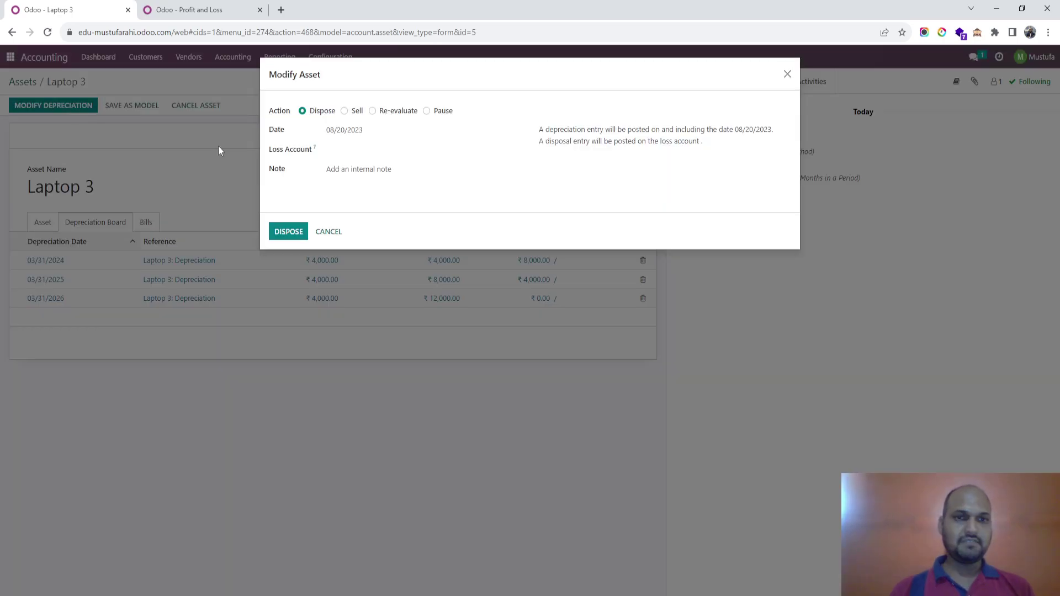
pyautogui.click(386, 111)
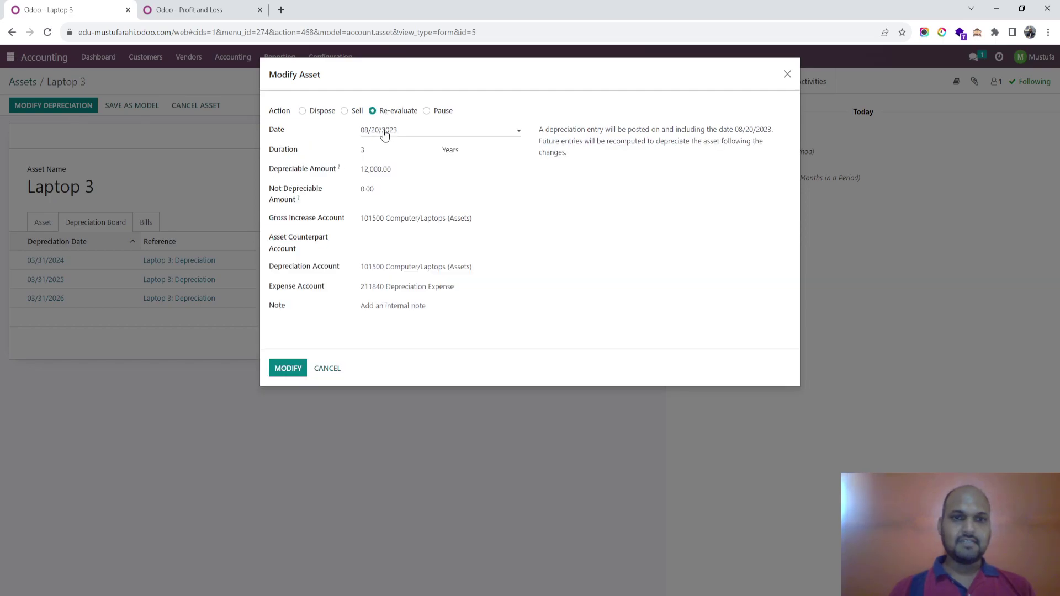
pyautogui.click(387, 168)
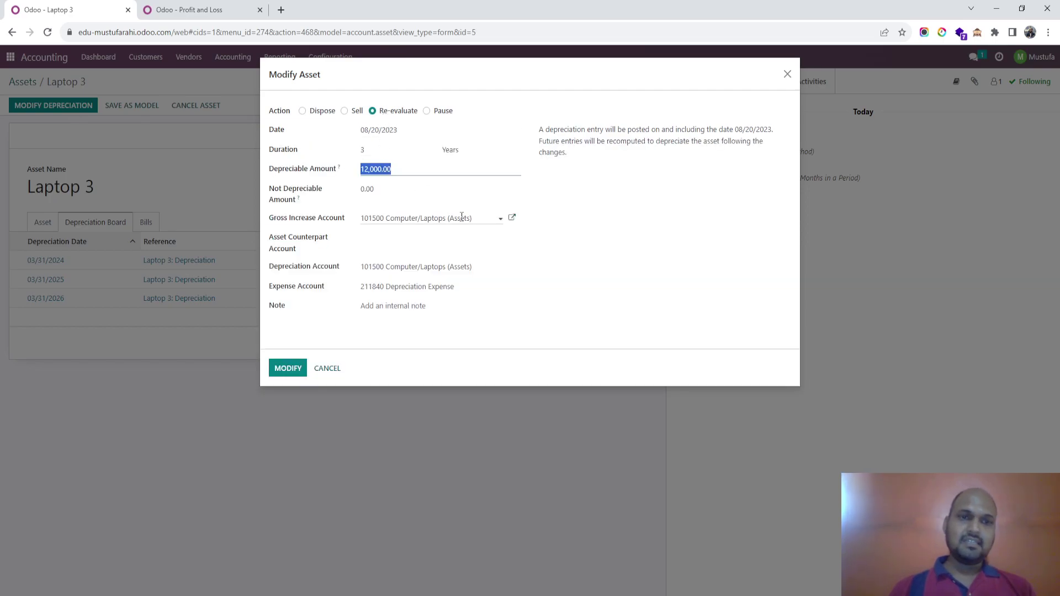
pyautogui.write('-4000')
pyautogui.press('Tab')
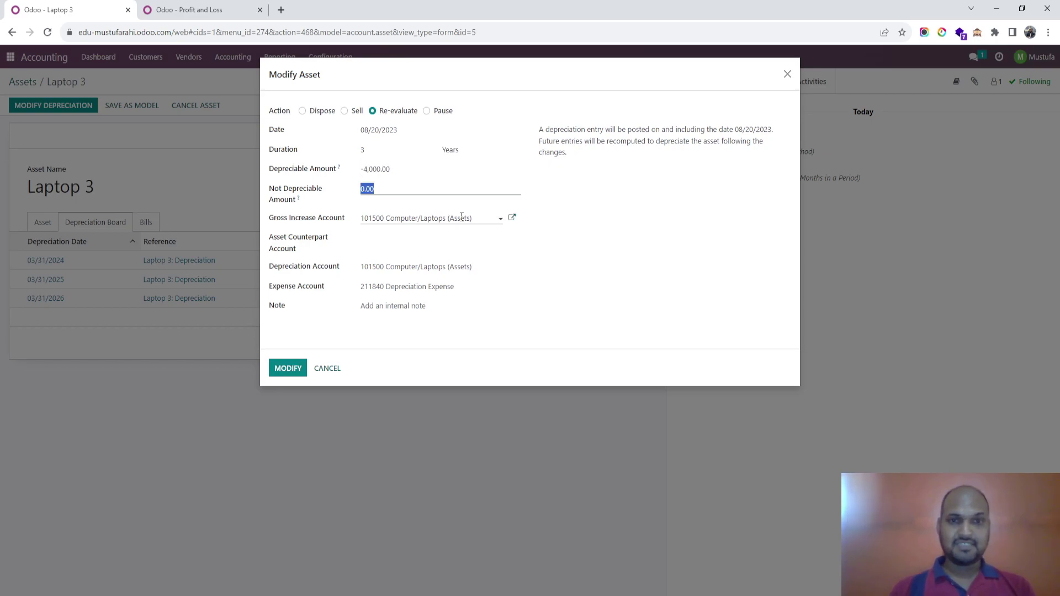
# Set the re-evaluation's duration to 2 years and its asset counterpart account to 211840 Depreciation Expense.
pyautogui.doubleClick(366, 148)
pyautogui.write('2')
pyautogui.press('Tab')
pyautogui.click(431, 239)
pyautogui.write('dep')
pyautogui.click(435, 269)
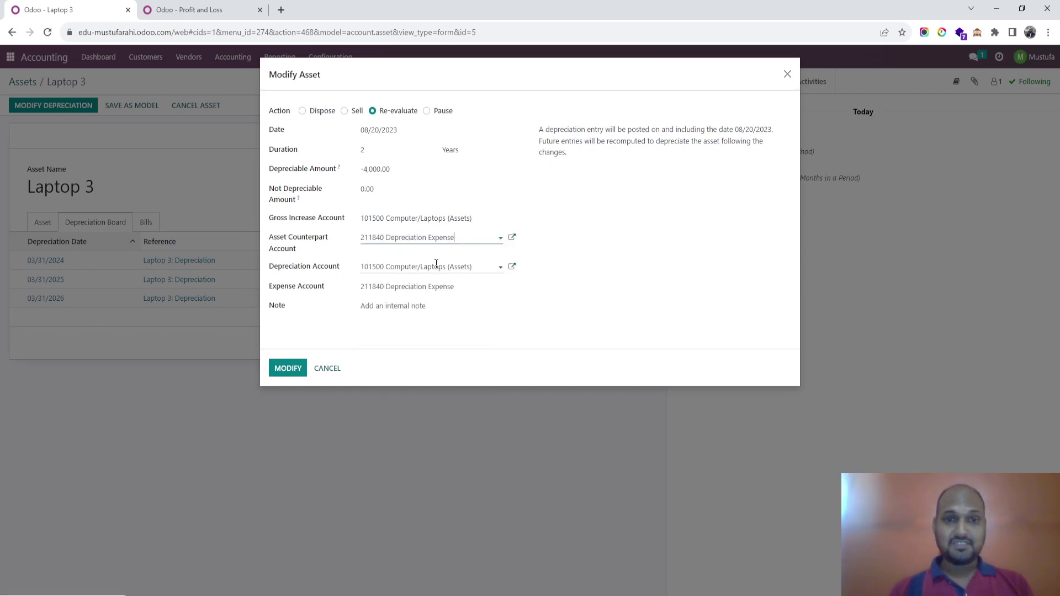
# Add the note "decrease in value" to the re-evaluation and apply the modification to Laptop 3.
pyautogui.click(411, 310)
pyautogui.write('decre')
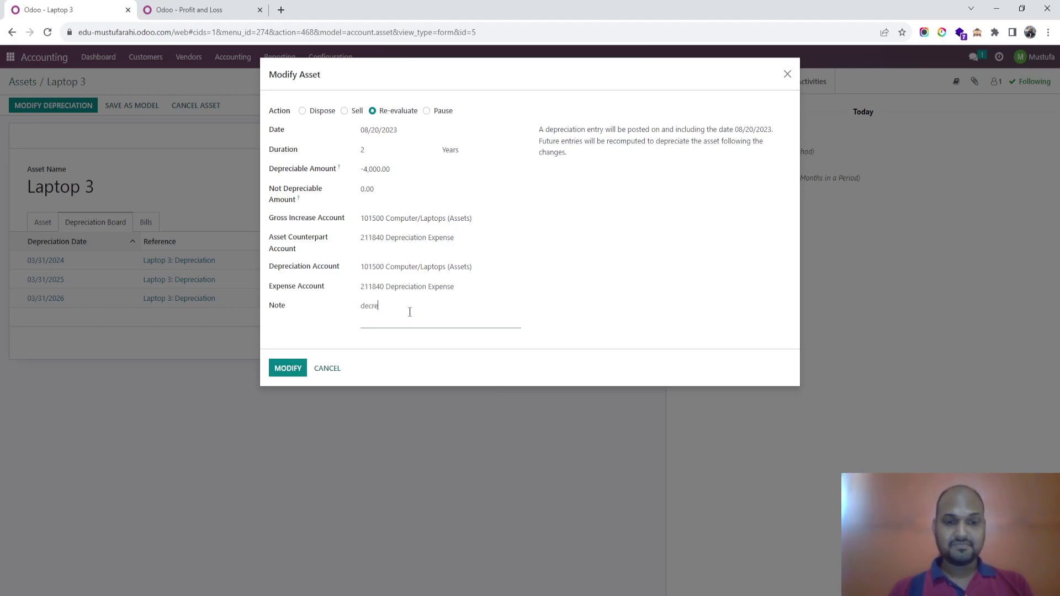
pyautogui.write('ase in value')
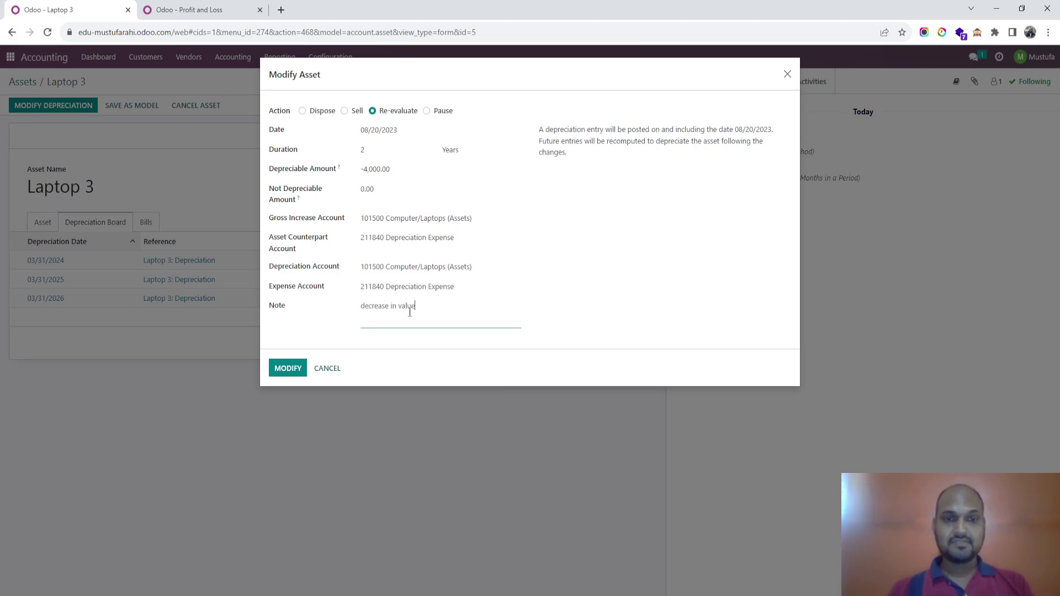
pyautogui.click(293, 367)
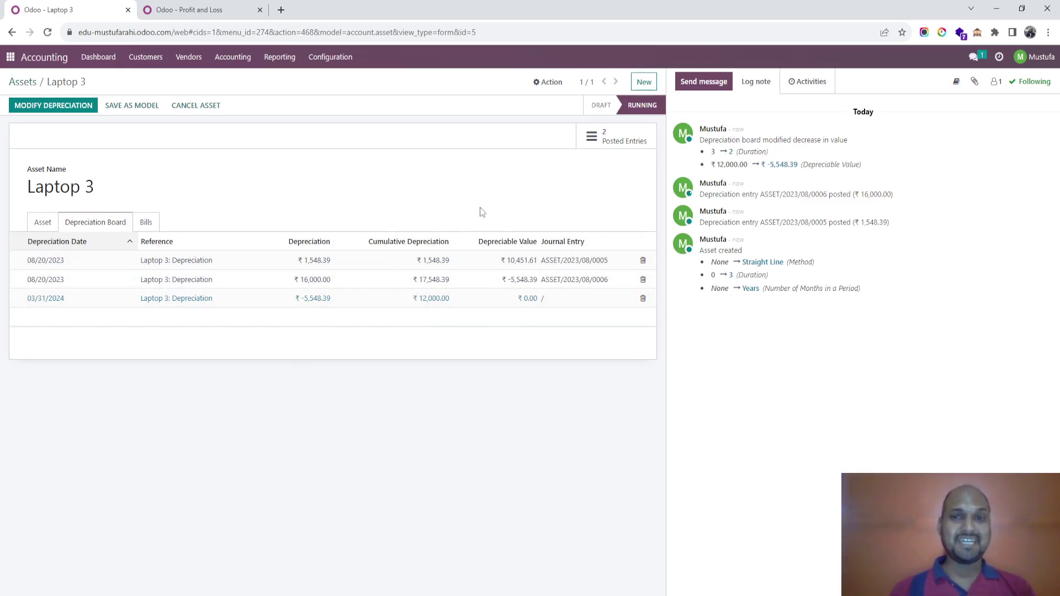
# Examine Laptop 3's posted and draft journal entries, and return to the asset to check its current values.
pyautogui.click(626, 145)
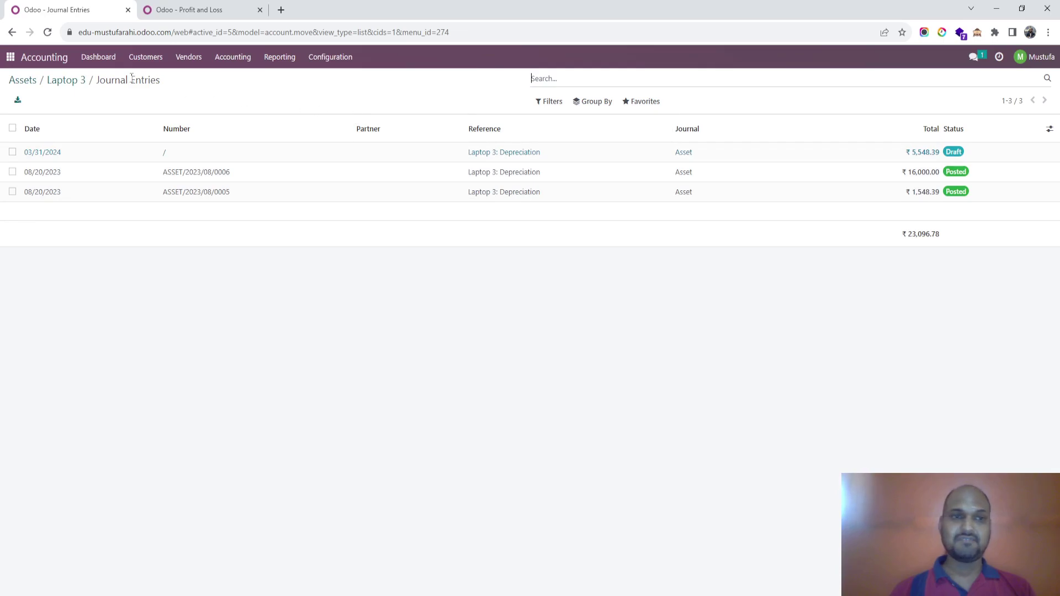
pyautogui.click(64, 82)
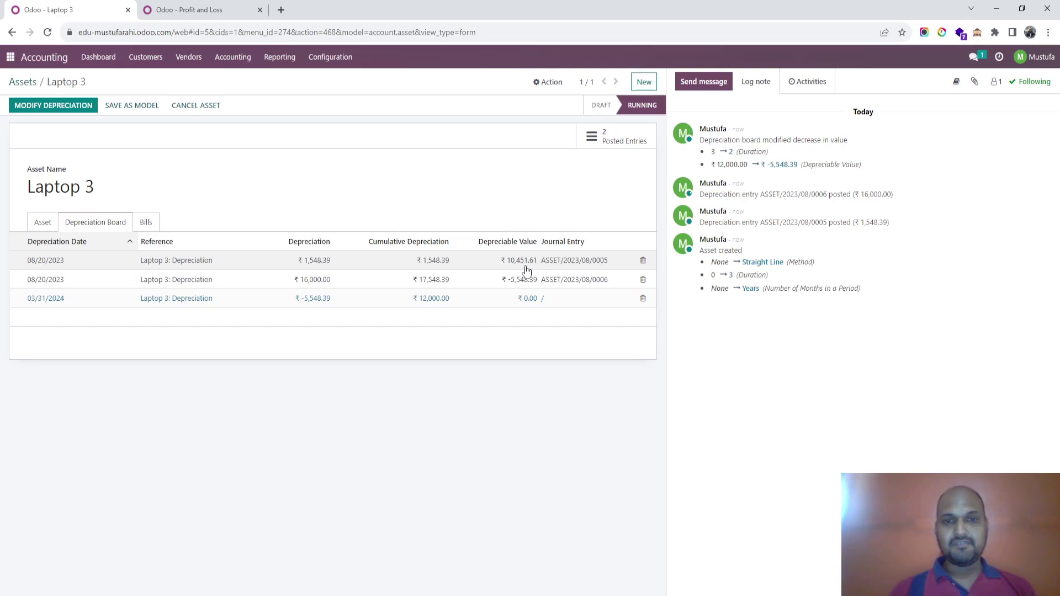
pyautogui.click(643, 140)
pyautogui.click(408, 176)
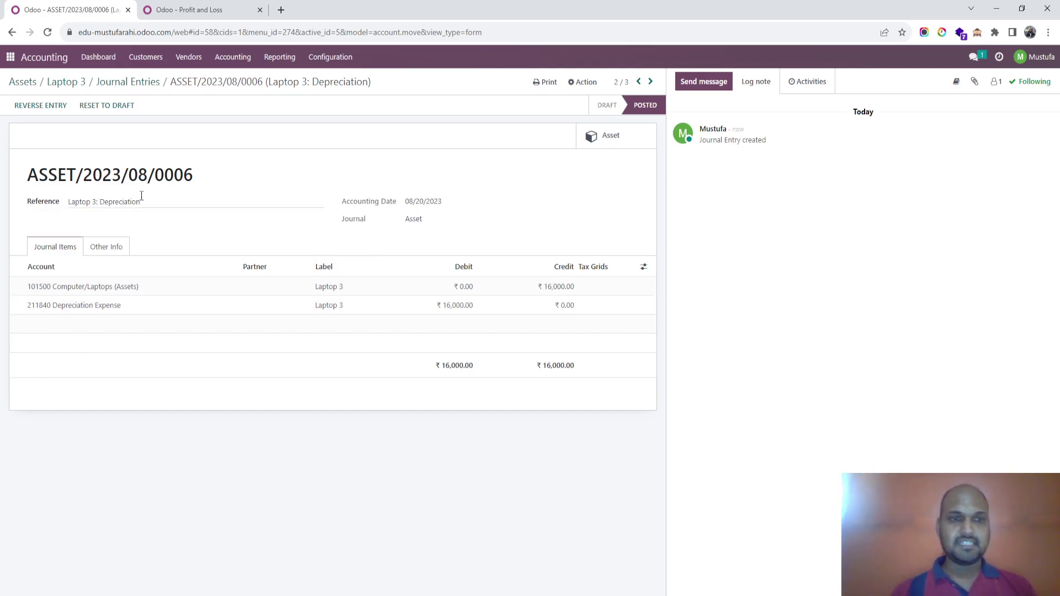
pyautogui.click(650, 82)
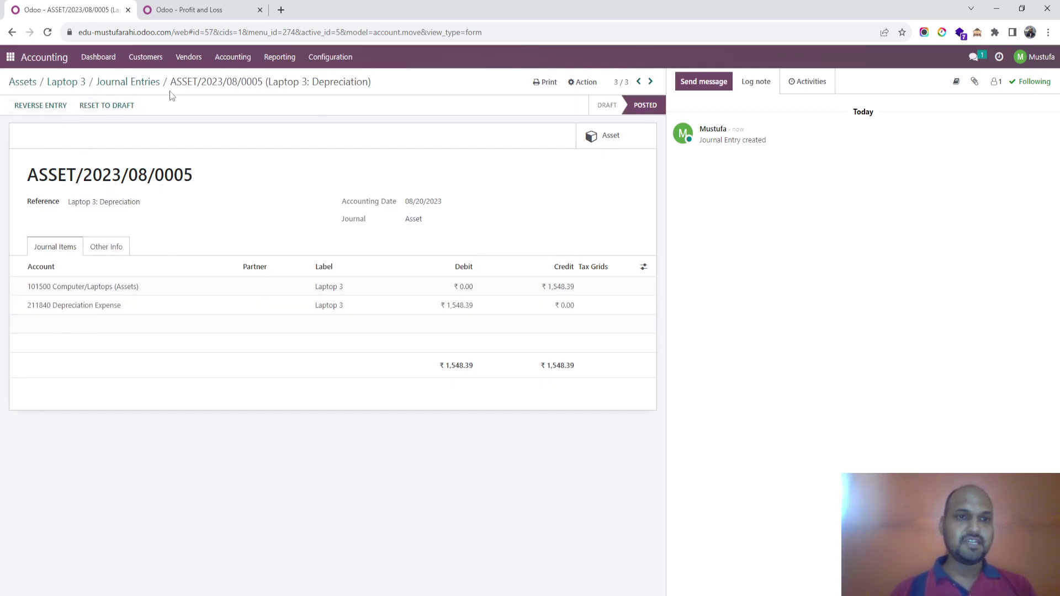
pyautogui.click(144, 83)
pyautogui.click(267, 151)
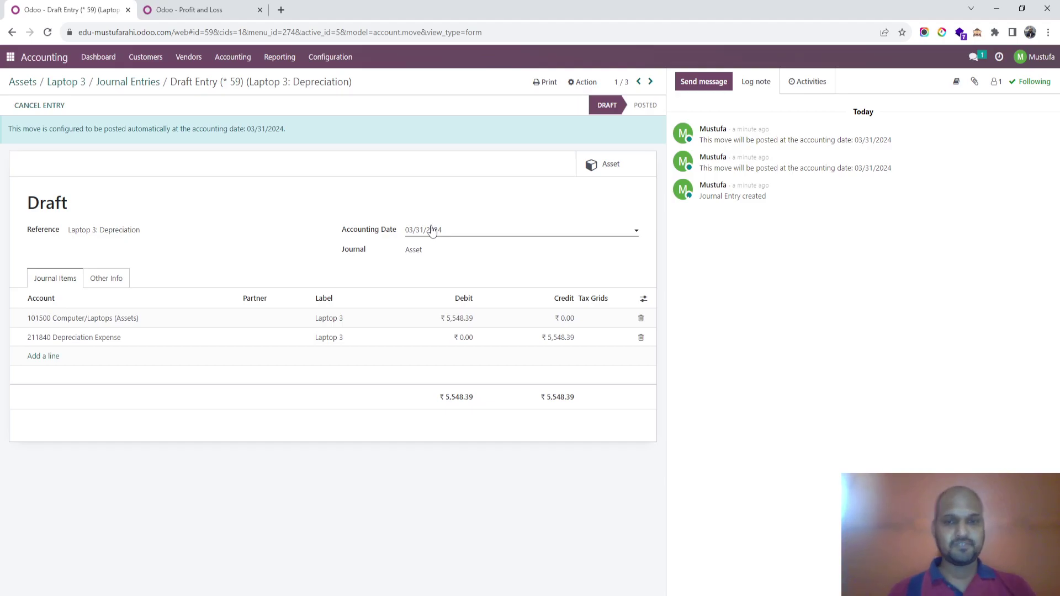
pyautogui.click(125, 83)
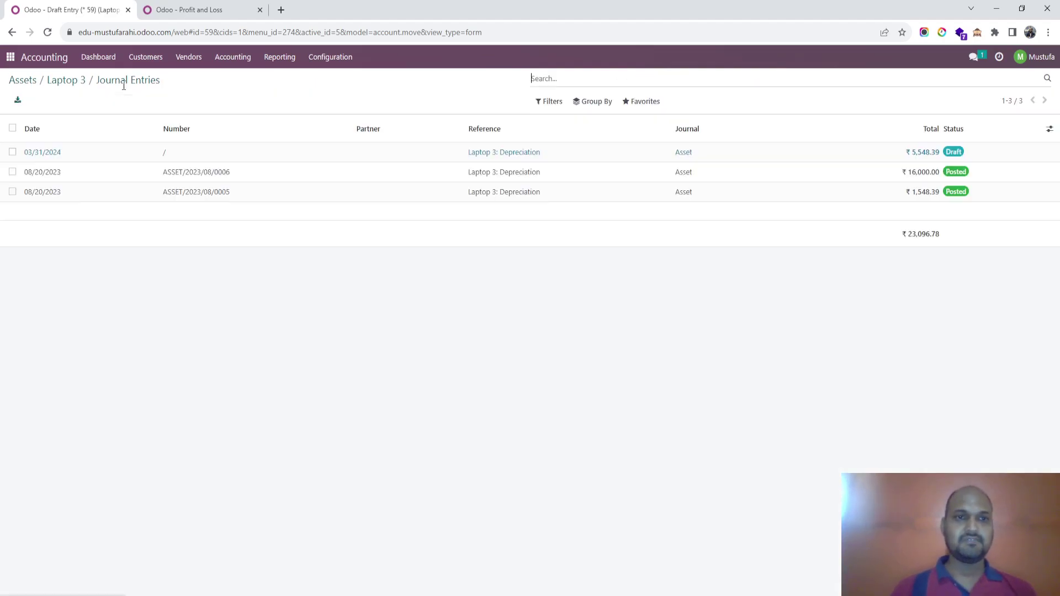
pyautogui.click(66, 81)
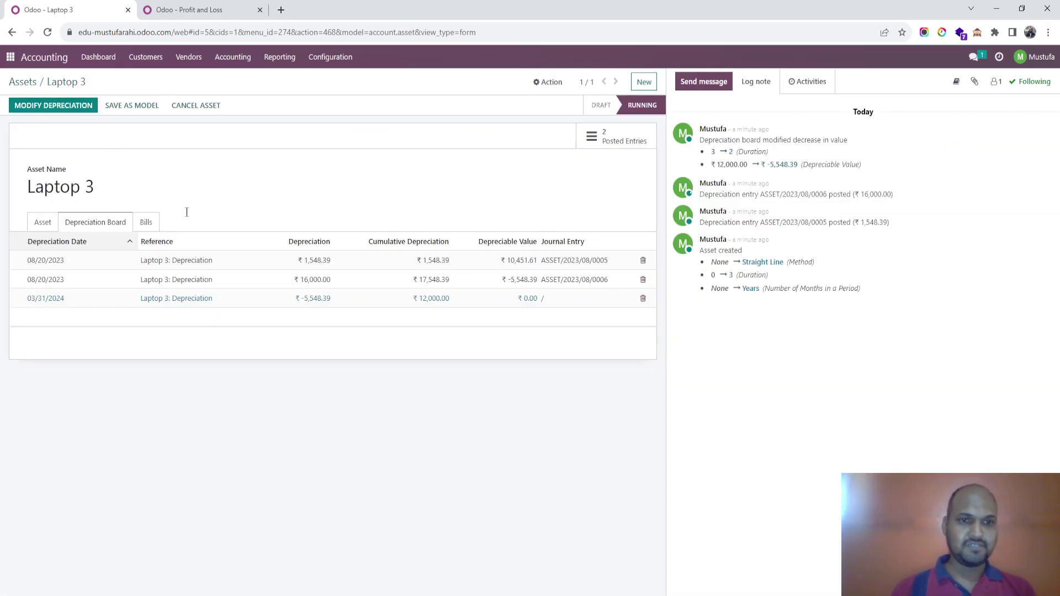
pyautogui.click(42, 221)
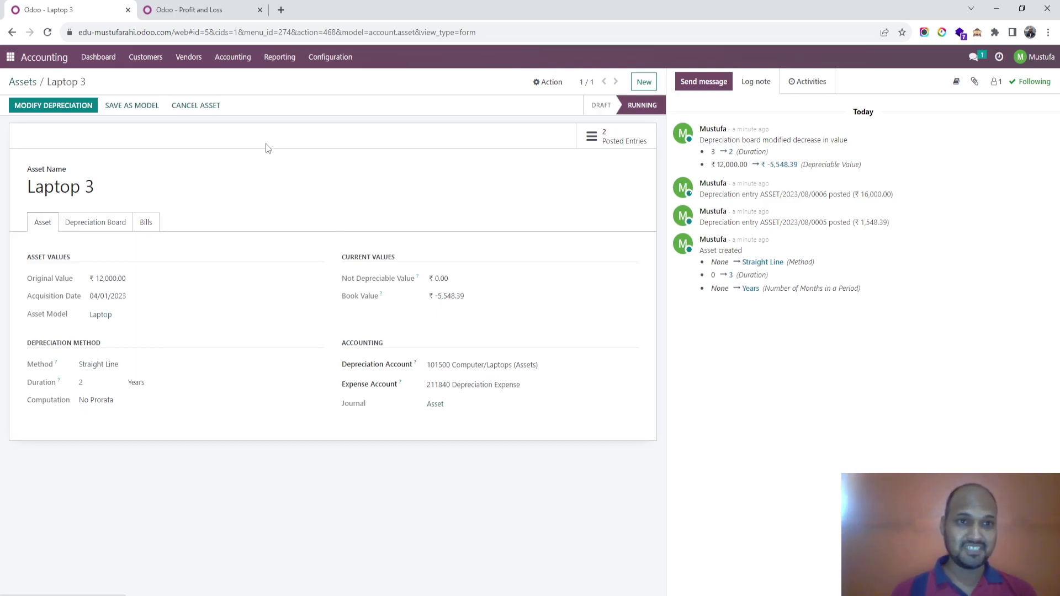
# Refresh the Profit and Loss report to check depreciation expense, and open the Balance Sheet to check fixed assets.
pyautogui.click(217, 11)
pyautogui.click(353, 32)
pyautogui.press('Return')
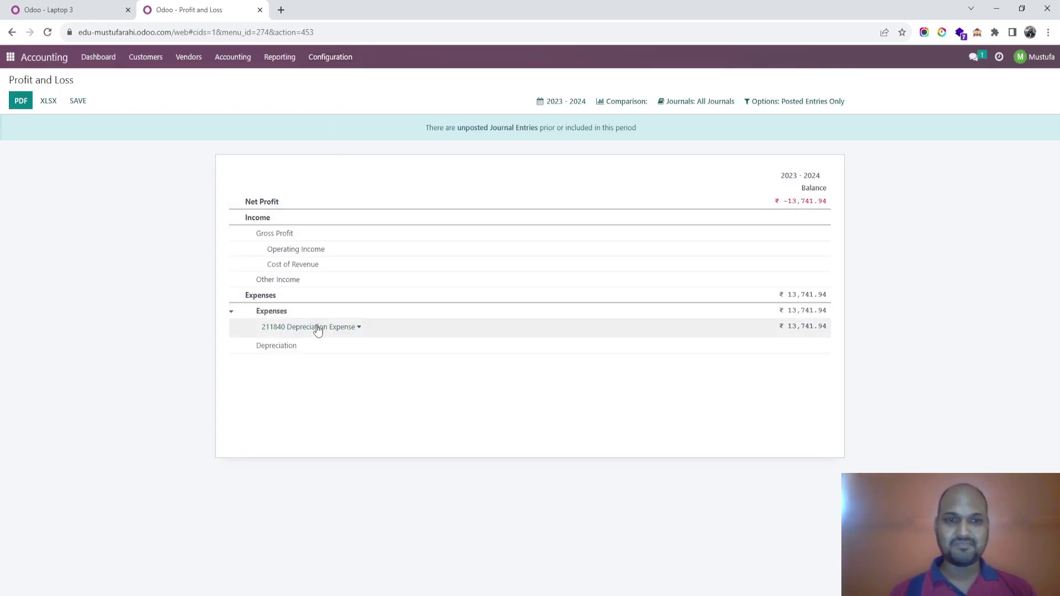
pyautogui.click(343, 329)
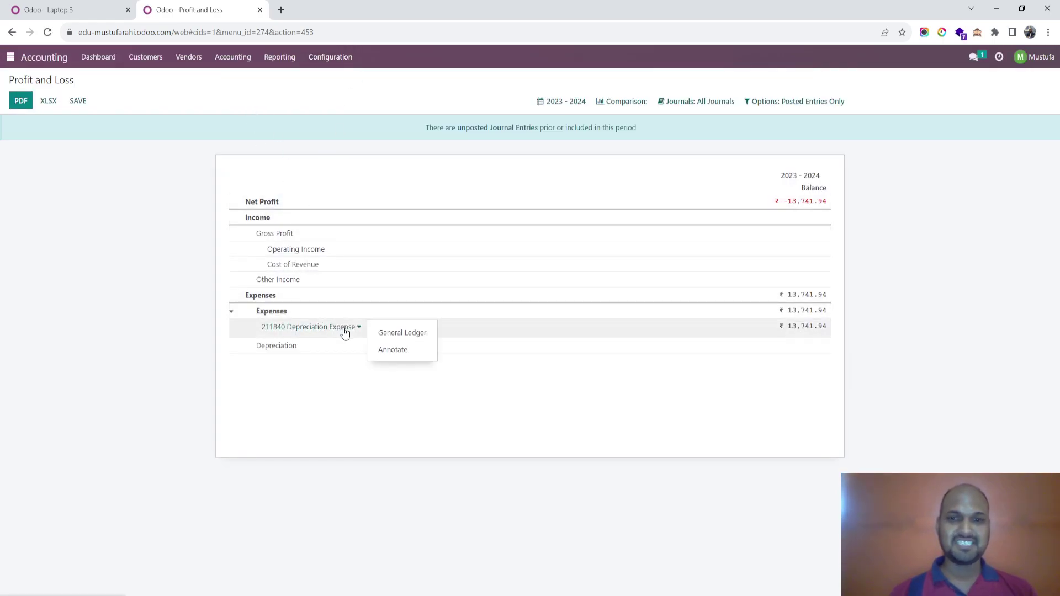
pyautogui.click(279, 57)
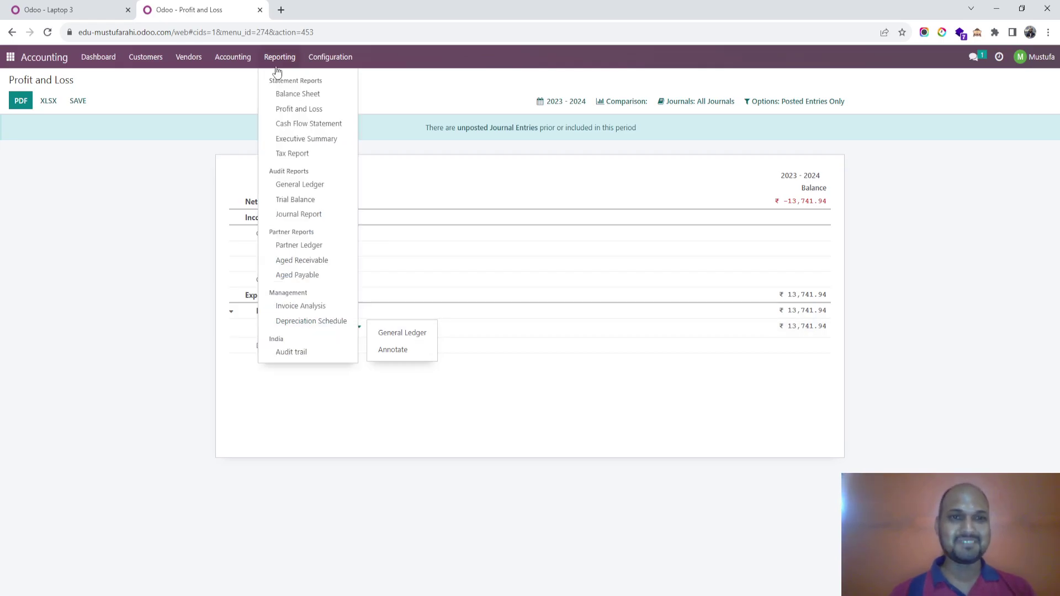
pyautogui.click(275, 92)
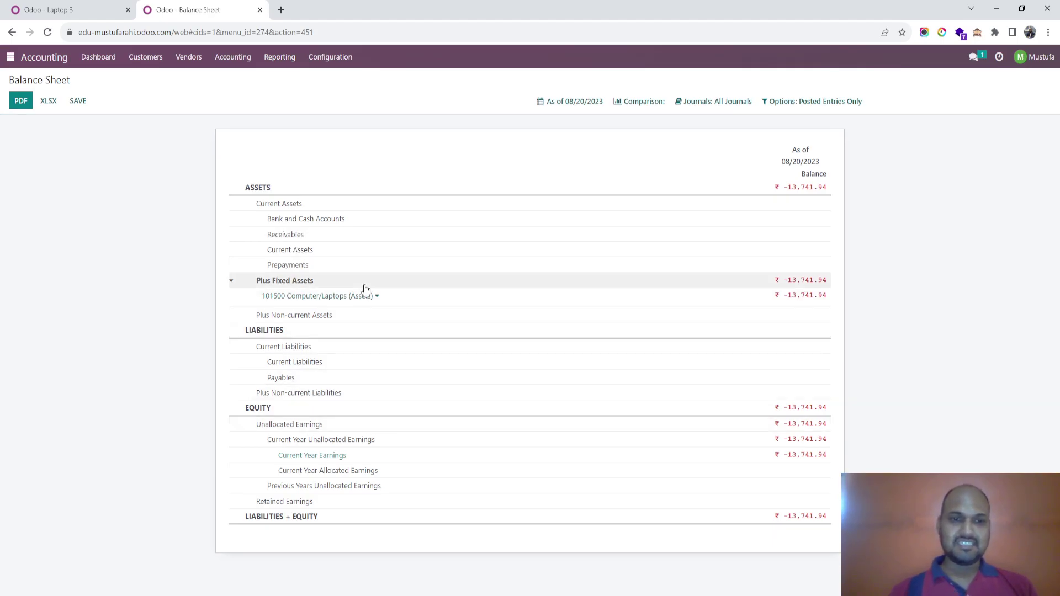
# Return to the Laptop 3 asset and compare its depreciation board with its asset values.
pyautogui.click(49, 10)
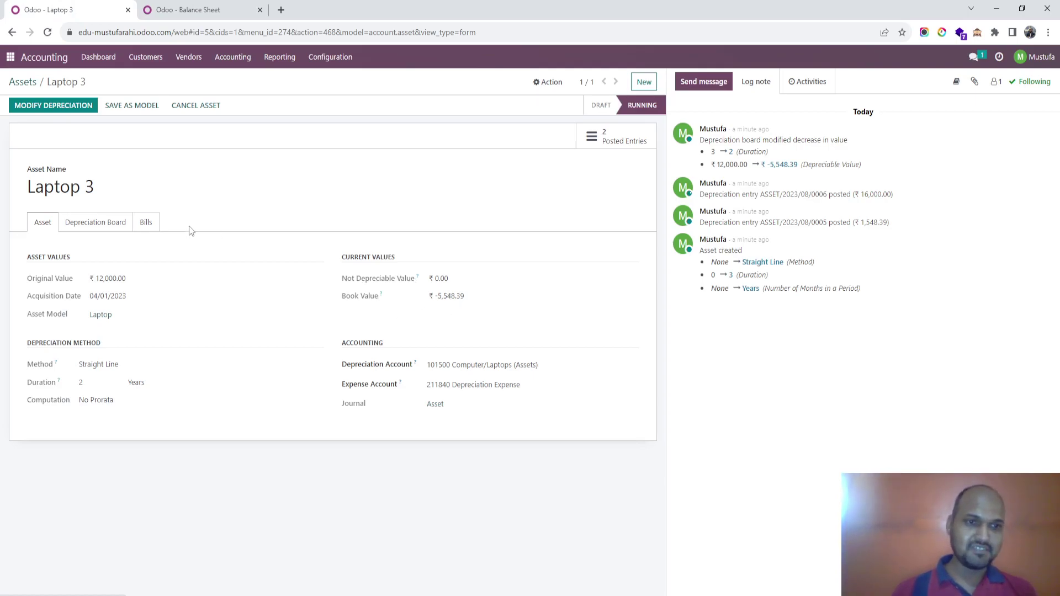
pyautogui.click(109, 220)
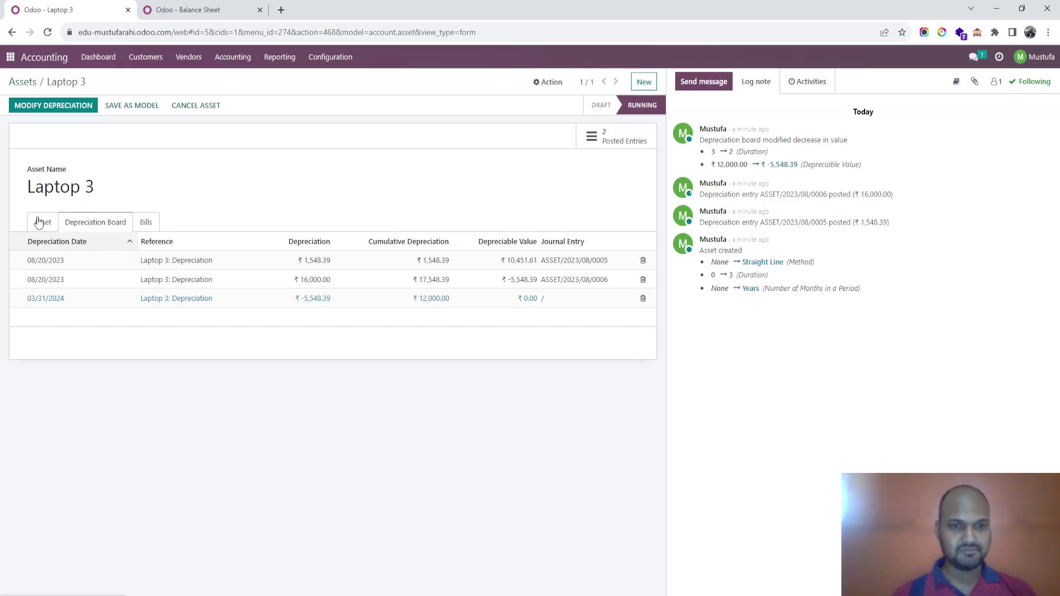
pyautogui.click(39, 221)
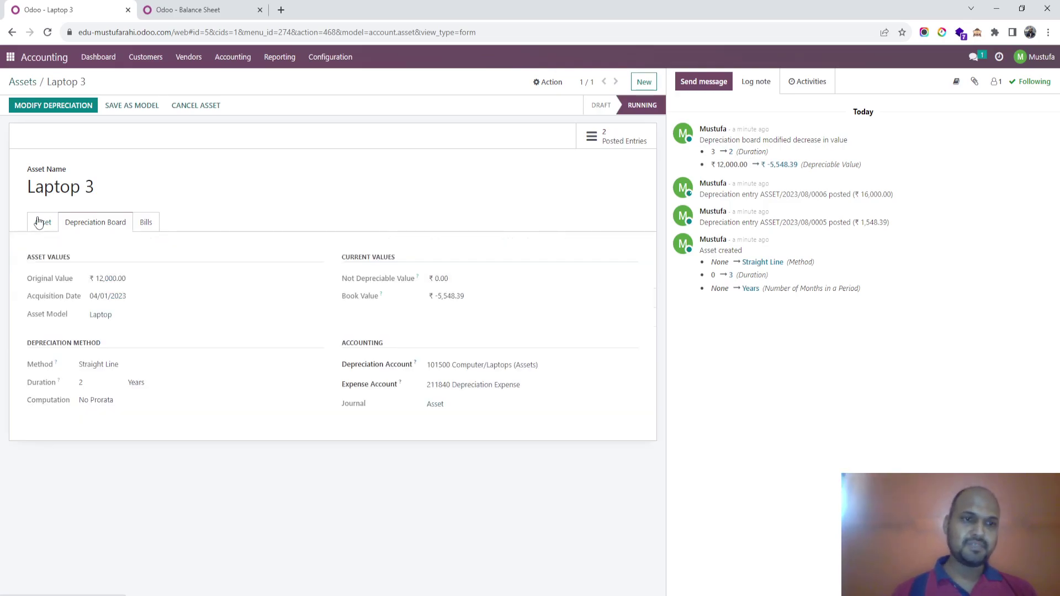
pyautogui.click(99, 228)
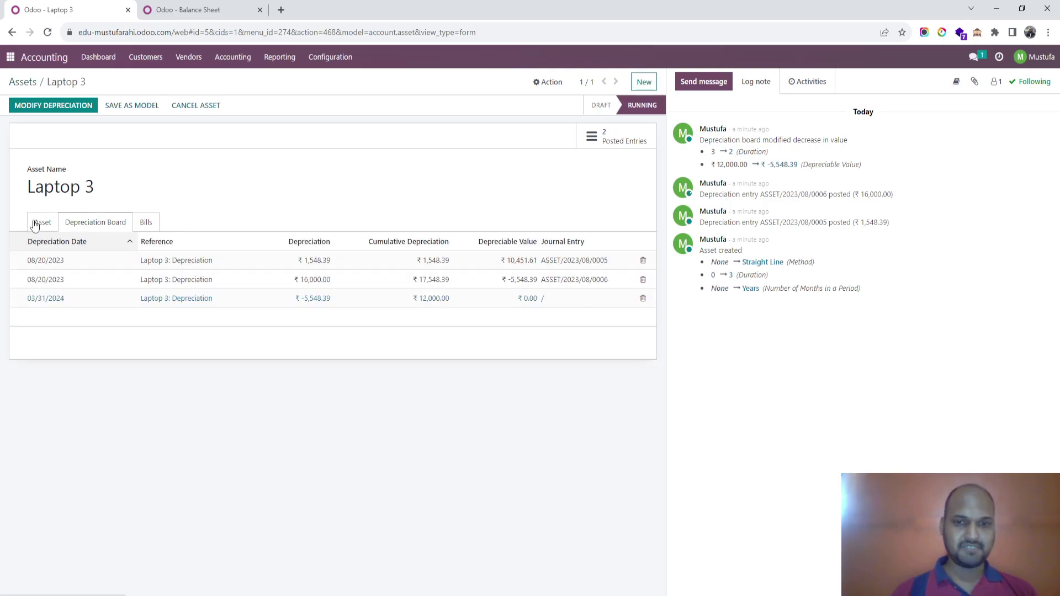